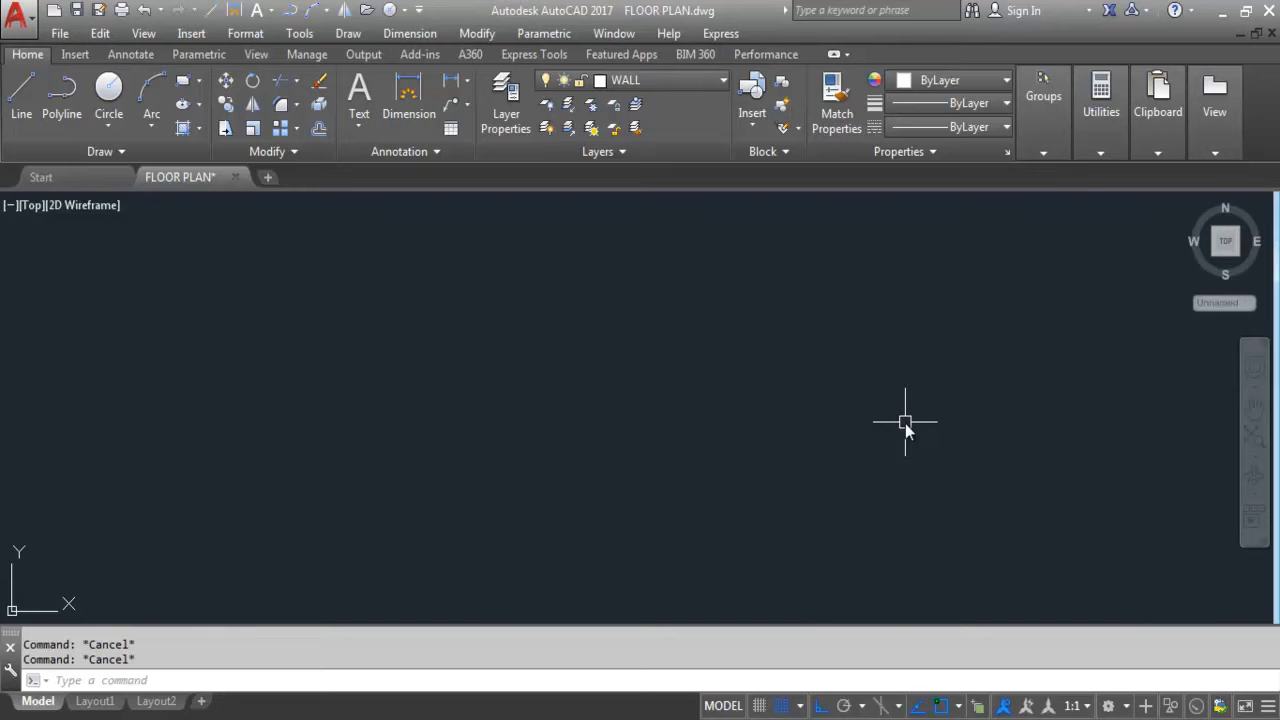
Step: Switch the workspace from Drafting & Annotation to 3D Modeling
{"action": "left_click", "coordinate": [299, 33]}
{"action": "mouse_move", "coordinate": [330, 18]}
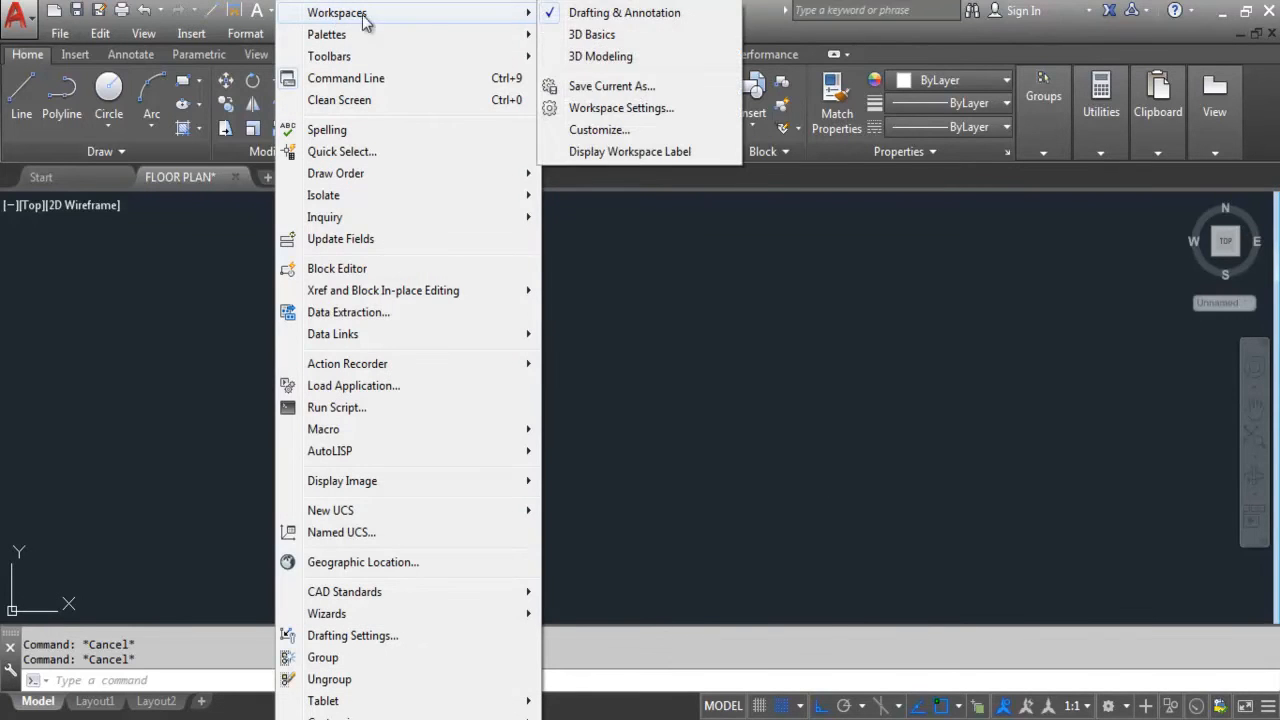
{"action": "left_click", "coordinate": [586, 55]}
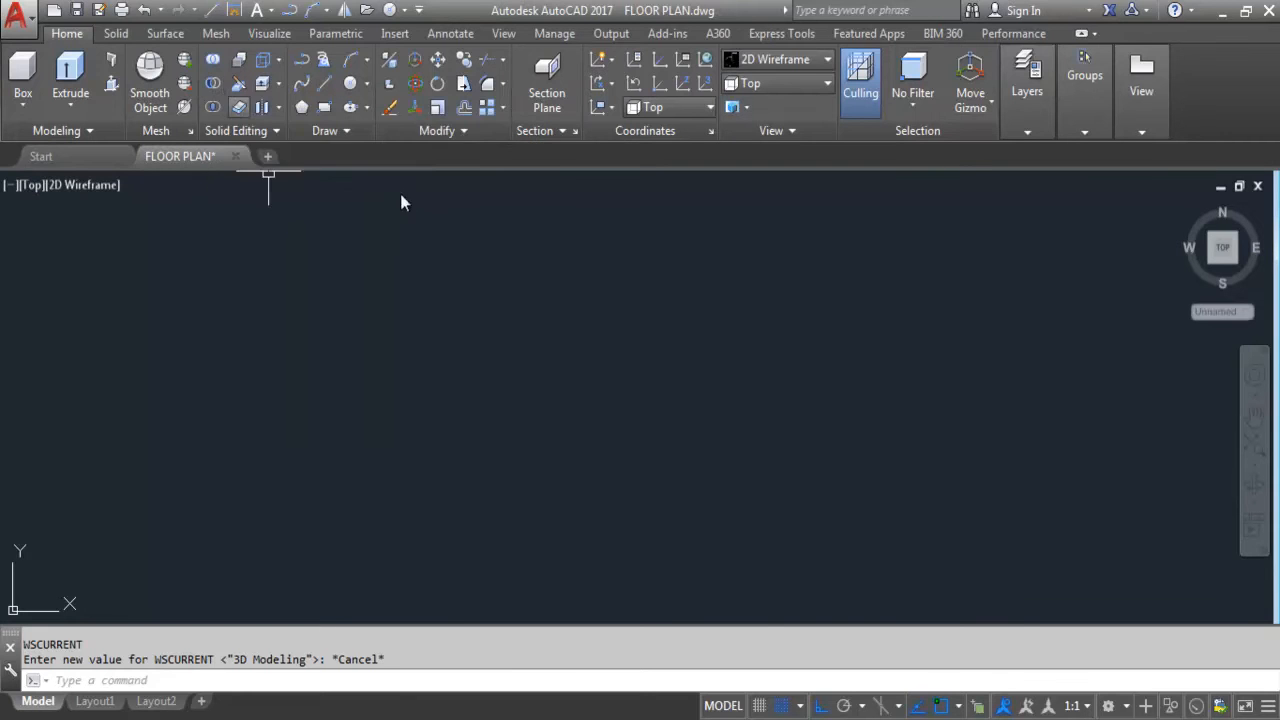
{"action": "type", "text": "s"}
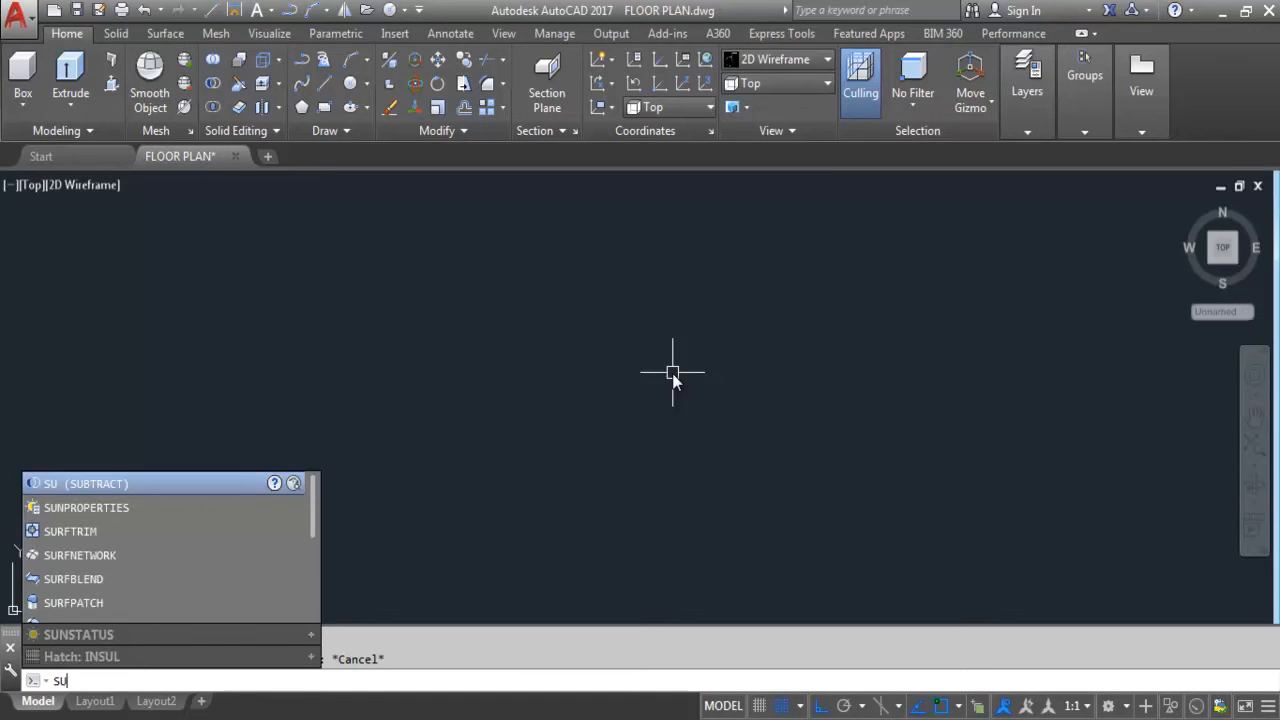
{"action": "key", "text": "Return"}
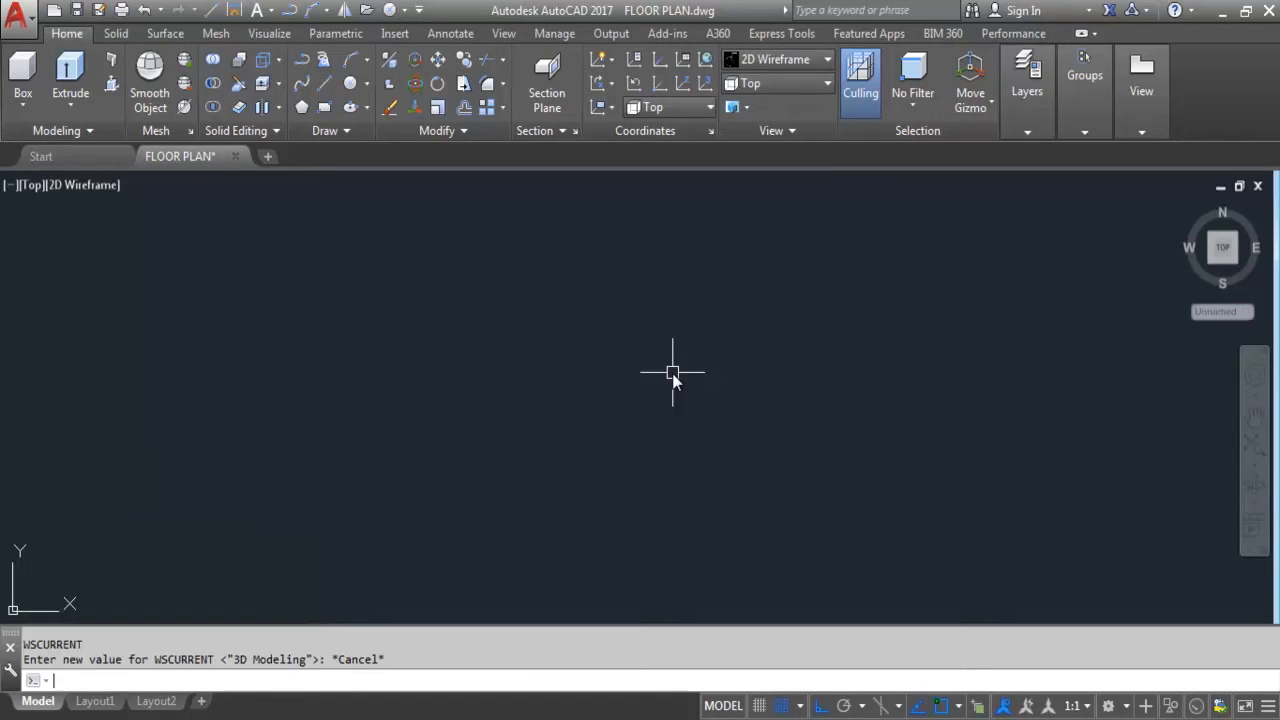
Step: Draw a circle with a radius of about 23'-5" near the middle of the drawing area
{"action": "left_click", "coordinate": [349, 87]}
{"action": "left_click", "coordinate": [580, 361]}
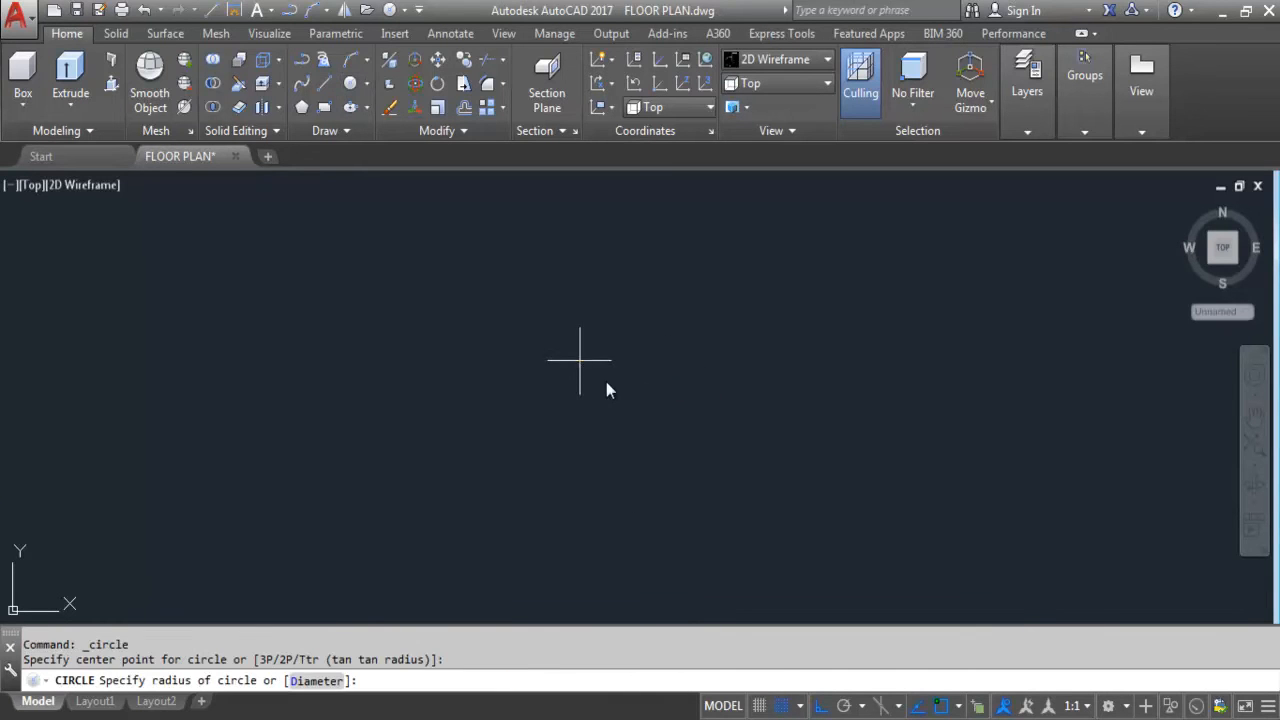
{"action": "left_click", "coordinate": [689, 413]}
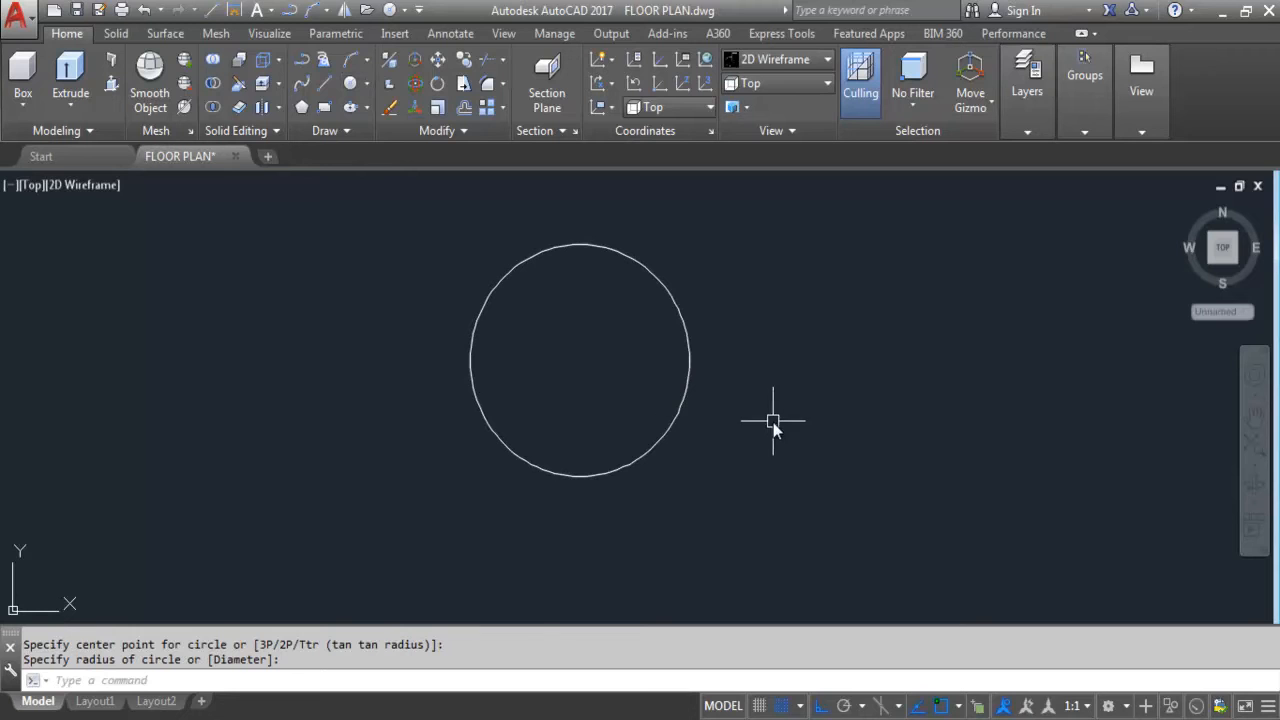
Step: Draw a smaller concentric circle with a radius of about 10'-10" inside the first circle
{"action": "key", "text": "Return"}
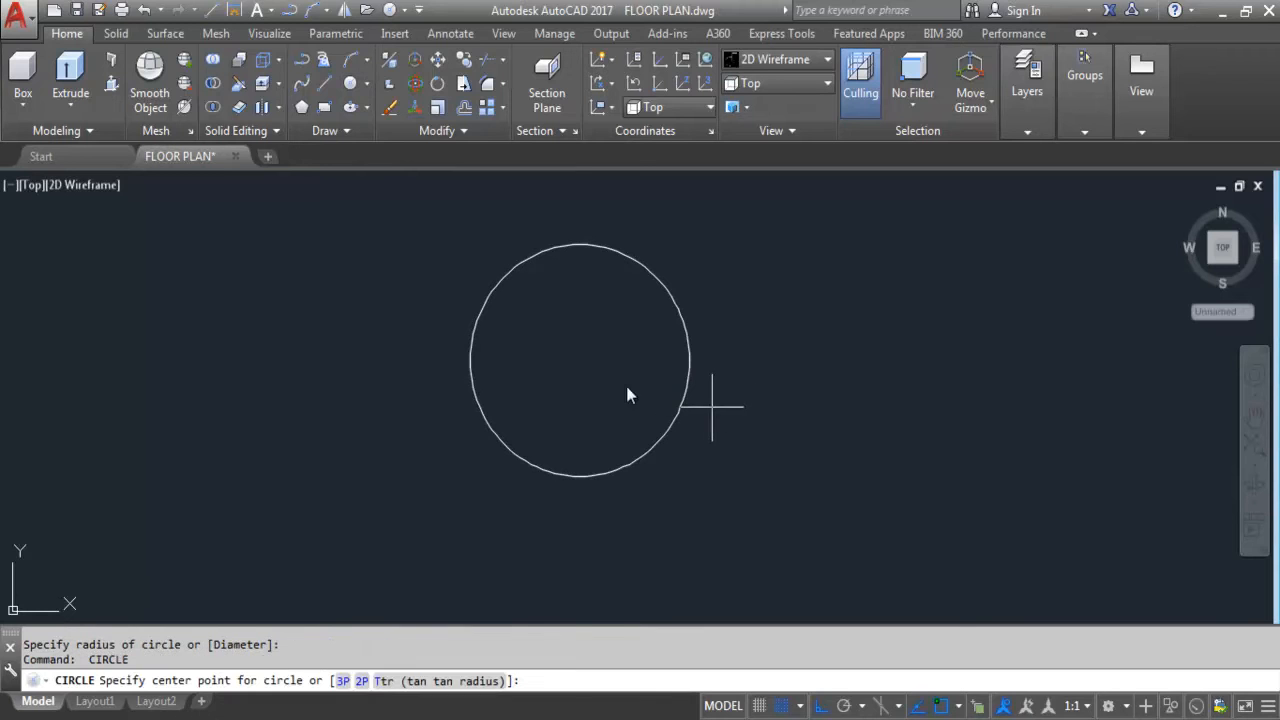
{"action": "scroll", "coordinate": [585, 379], "scroll_direction": "down", "scroll_amount": 2}
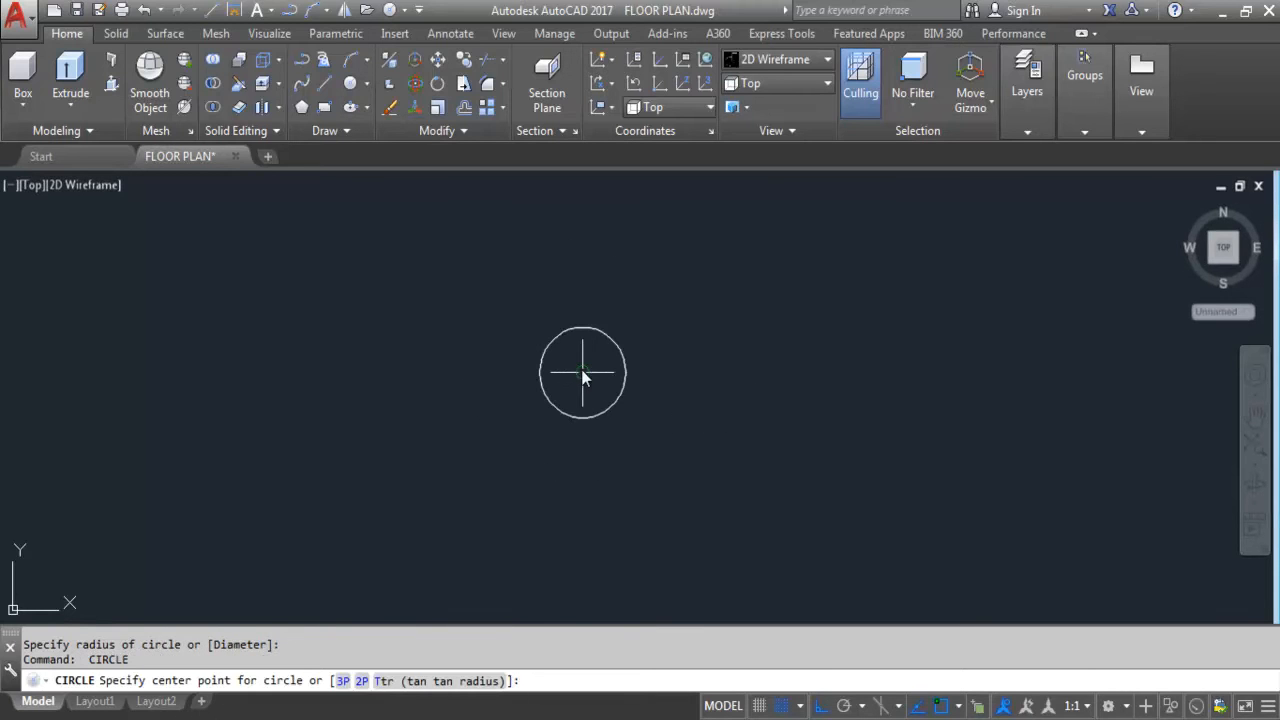
{"action": "left_click", "coordinate": [584, 377]}
{"action": "scroll", "coordinate": [584, 377], "scroll_direction": "up", "scroll_amount": 3}
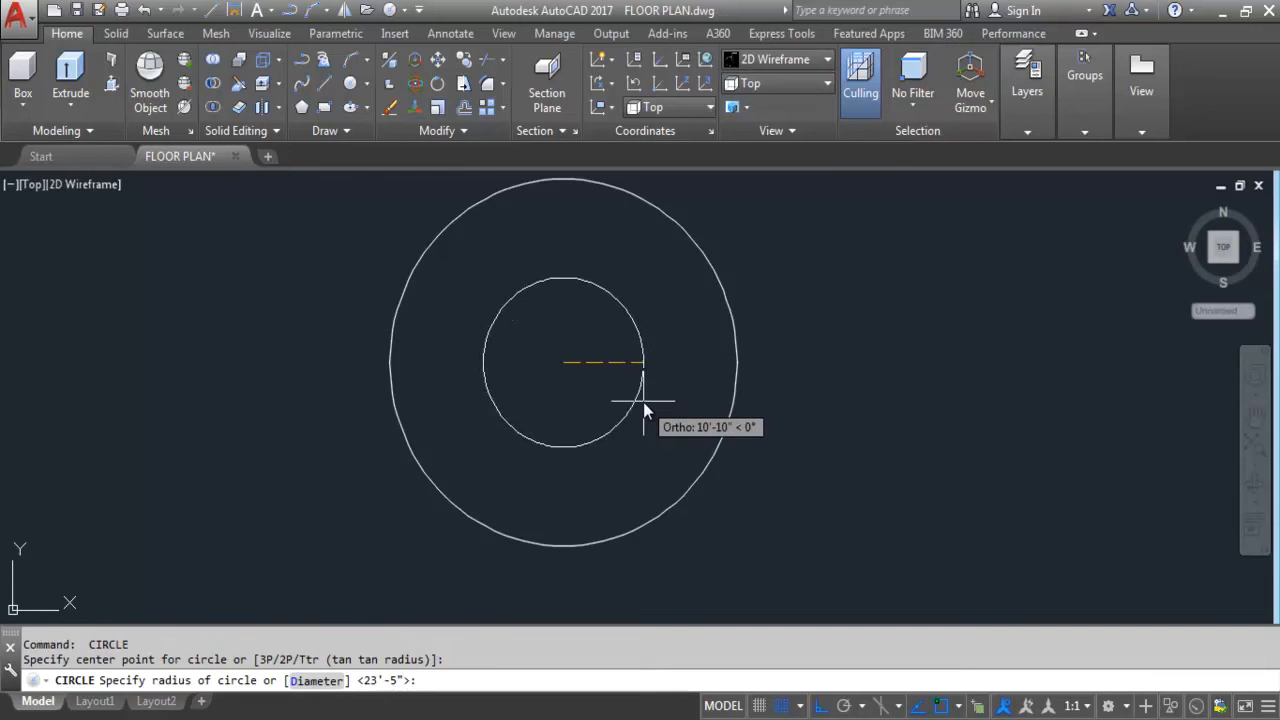
{"action": "scroll", "coordinate": [670, 441], "scroll_direction": "down", "scroll_amount": 2}
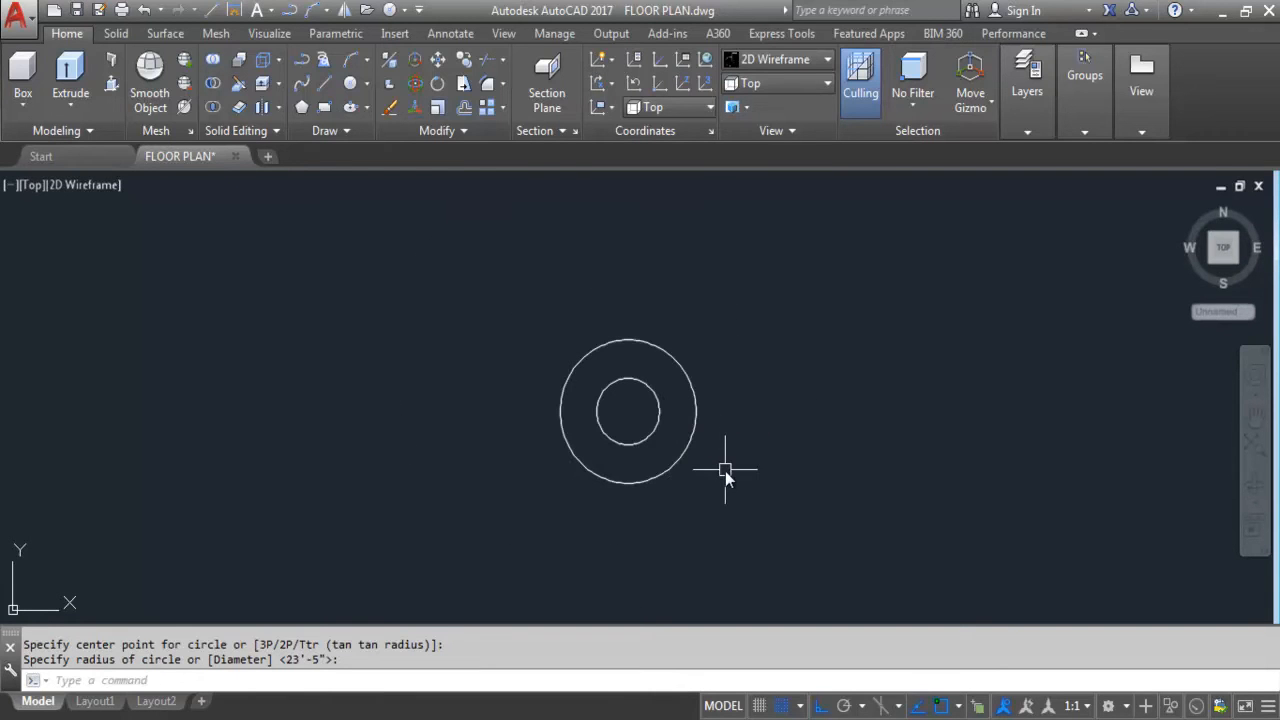
Step: Set the view of the two circles to SW Isometric
{"action": "left_click", "coordinate": [803, 90]}
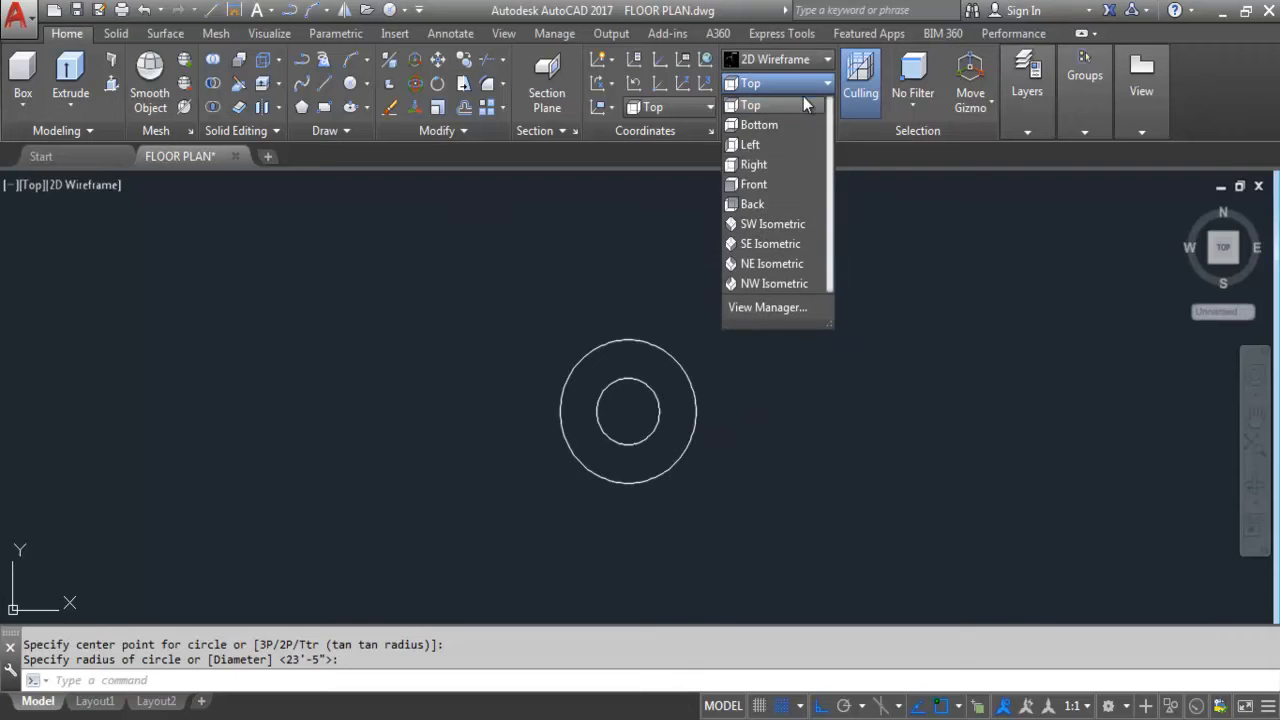
{"action": "left_click", "coordinate": [772, 226]}
{"action": "scroll", "coordinate": [628, 345], "scroll_direction": "down", "scroll_amount": 3}
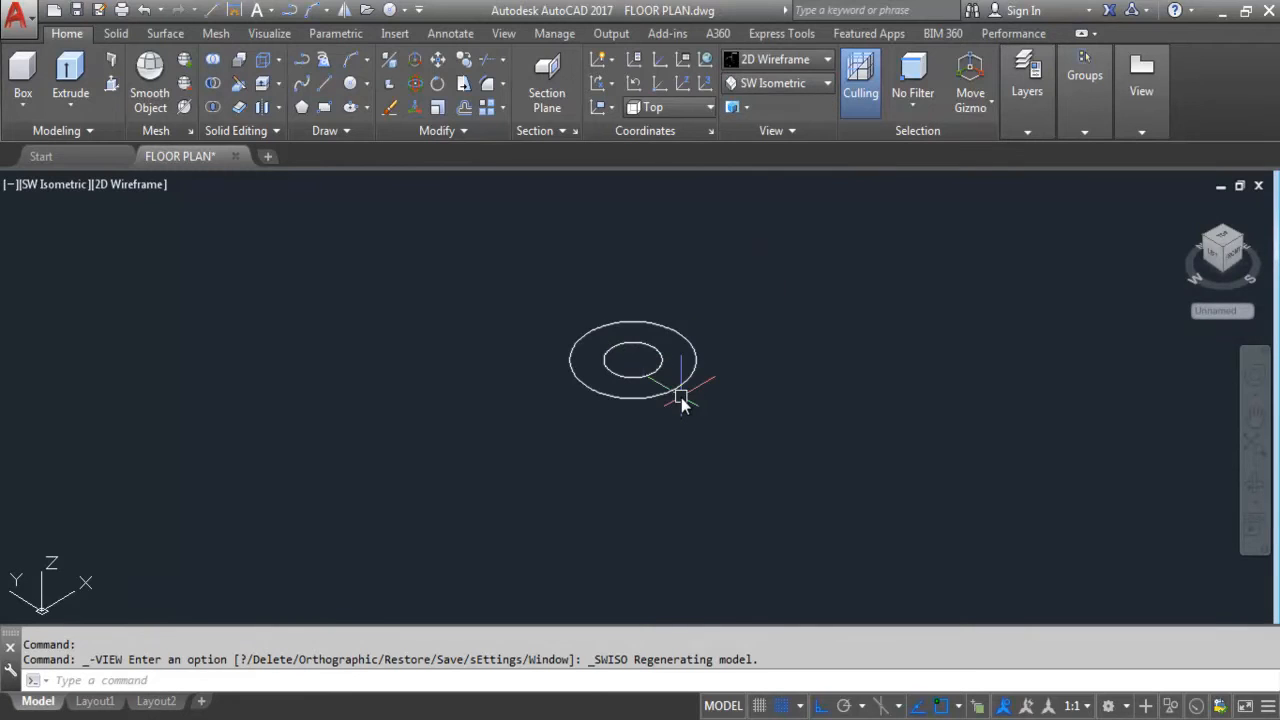
{"action": "left_click", "coordinate": [70, 72]}
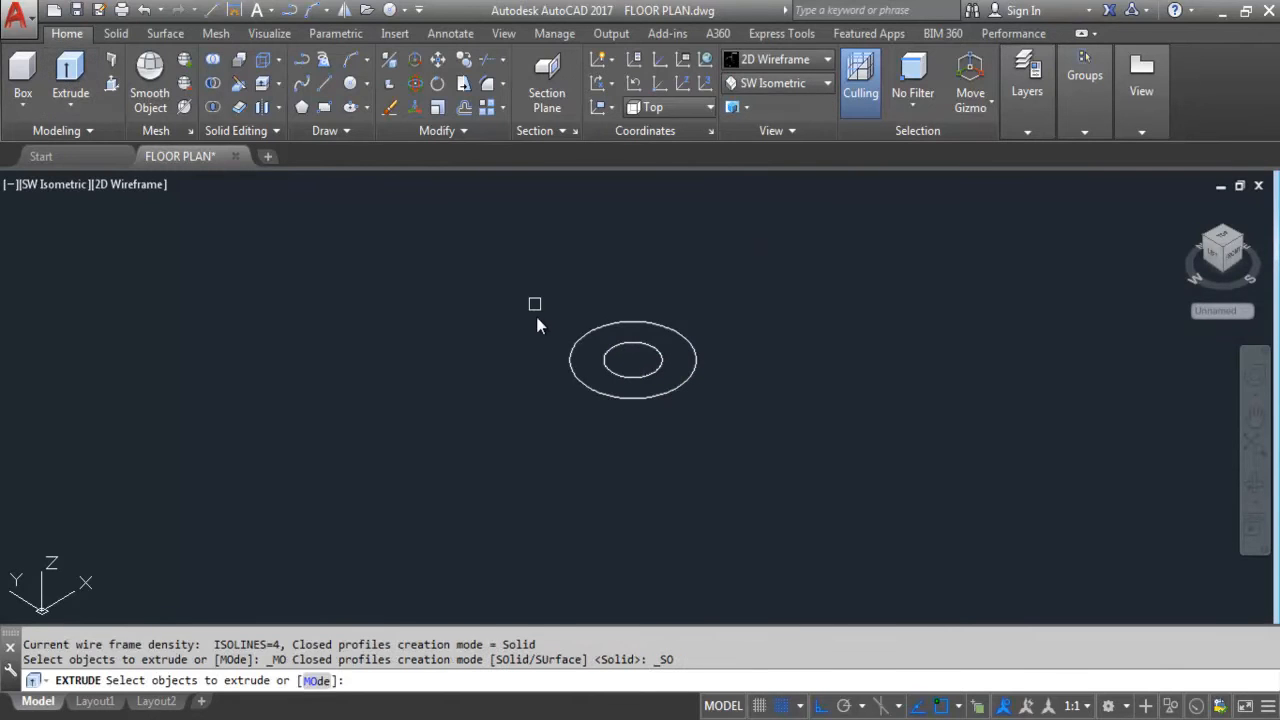
{"action": "left_click", "coordinate": [657, 368]}
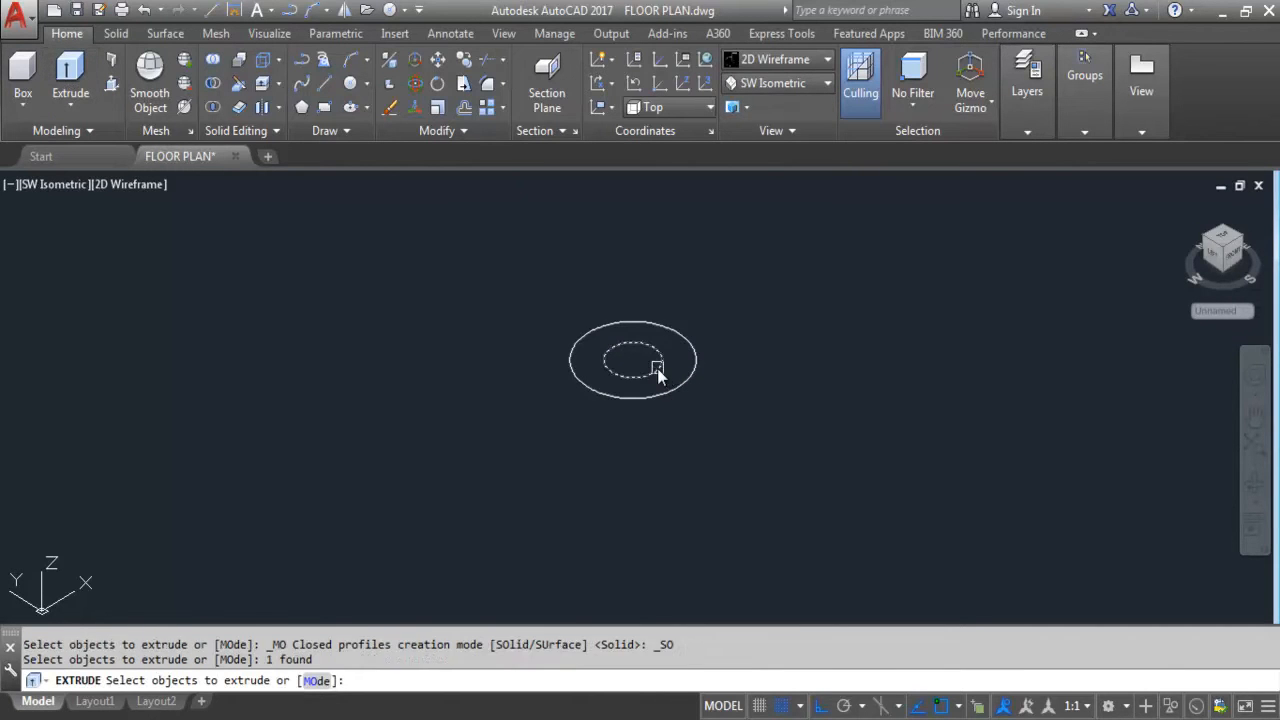
{"action": "key", "text": "Return"}
{"action": "scroll", "coordinate": [676, 484], "scroll_direction": "down", "scroll_amount": 1}
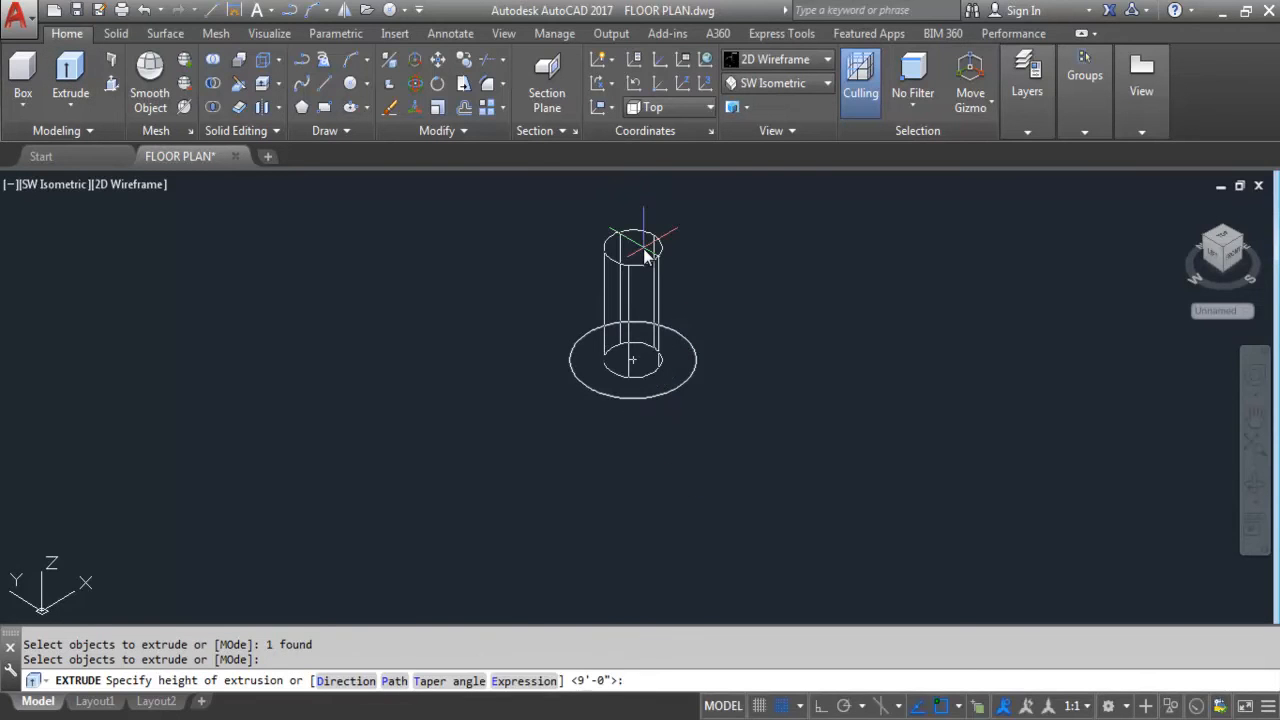
{"action": "type", "text": "z"}
{"action": "key", "text": "Return"}
{"action": "scroll", "coordinate": [623, 405], "scroll_direction": "down", "scroll_amount": 1}
{"action": "key", "text": "Escape"}
Step: Extrude the inner circle upward into a solid cylinder about 74'-5" high
{"action": "type", "text": "z"}
{"action": "key", "text": "Return"}
{"action": "type", "text": "a"}
{"action": "key", "text": "Return"}
{"action": "scroll", "coordinate": [660, 545], "scroll_direction": "down", "scroll_amount": 3}
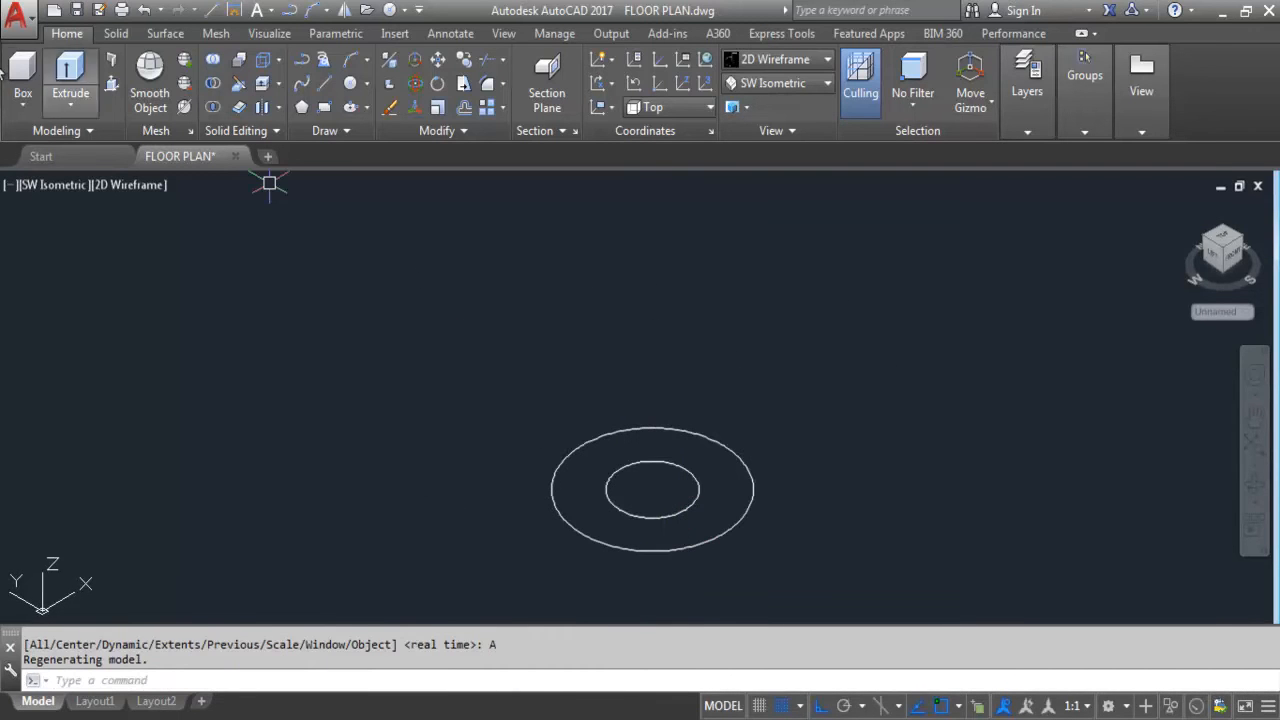
{"action": "left_click", "coordinate": [71, 68]}
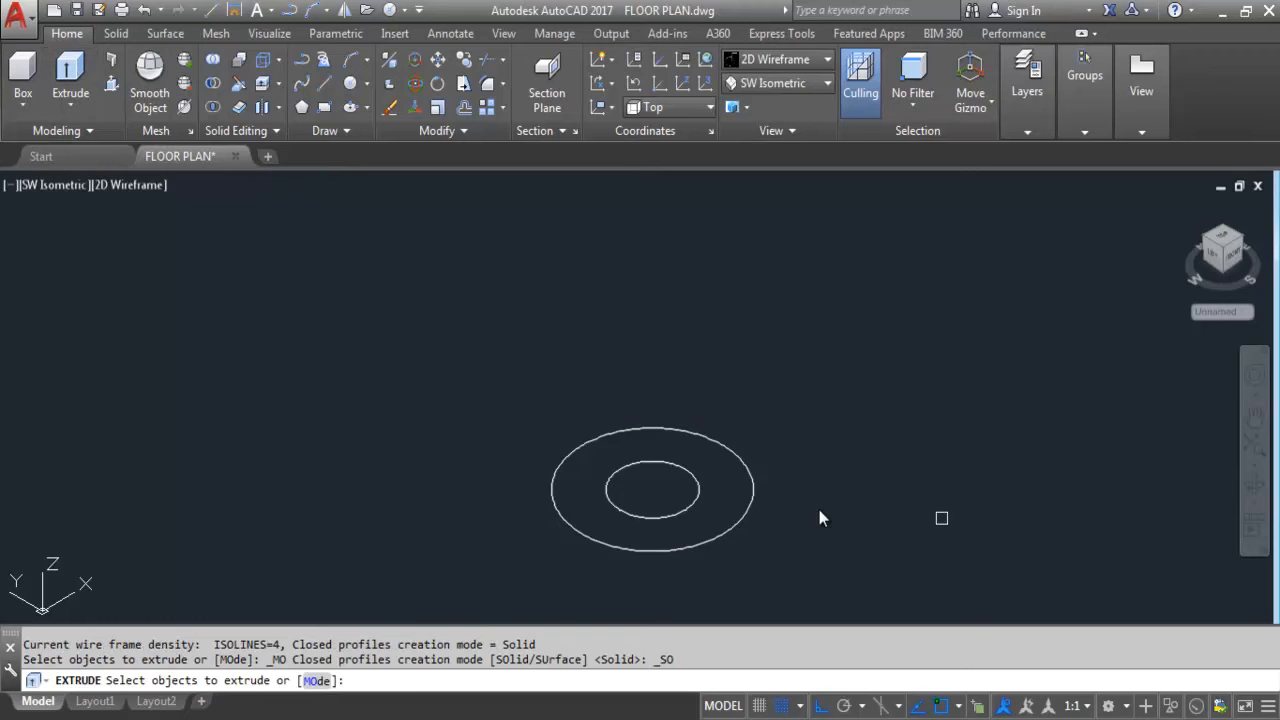
{"action": "left_click", "coordinate": [698, 494]}
{"action": "key", "text": "Return"}
{"action": "scroll", "coordinate": [630, 318], "scroll_direction": "down", "scroll_amount": 2}
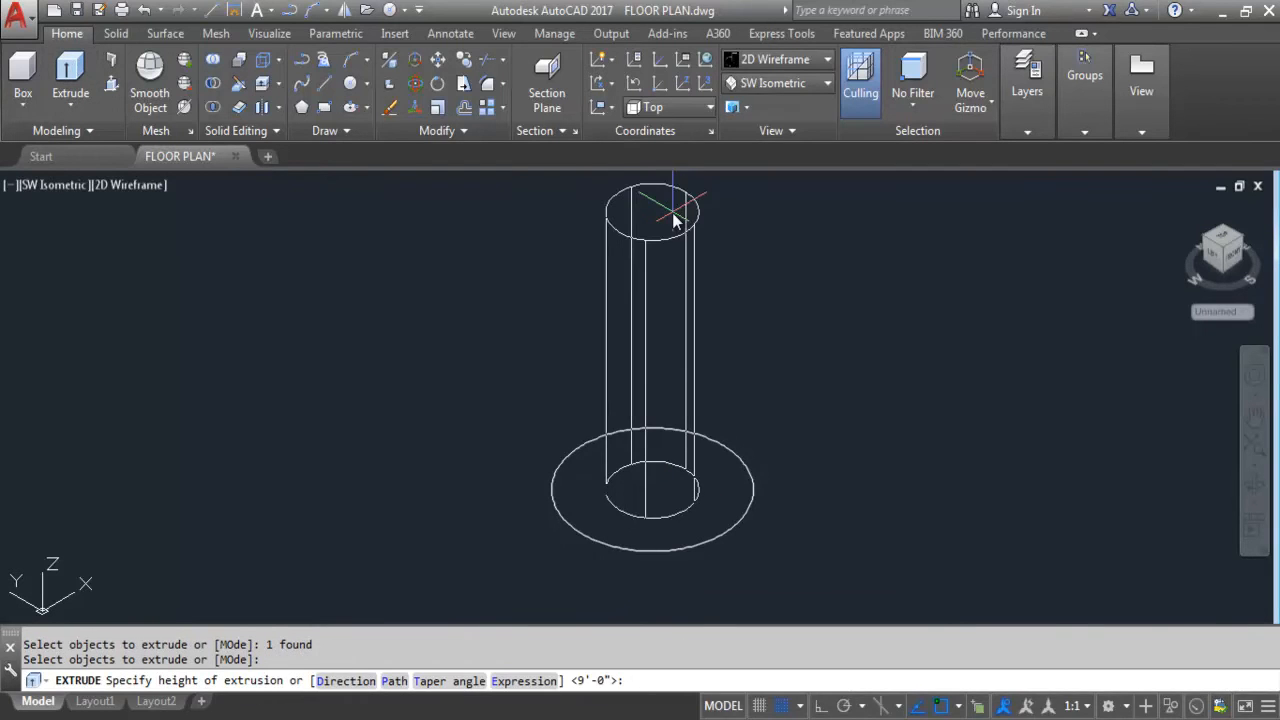
{"action": "left_click", "coordinate": [675, 220]}
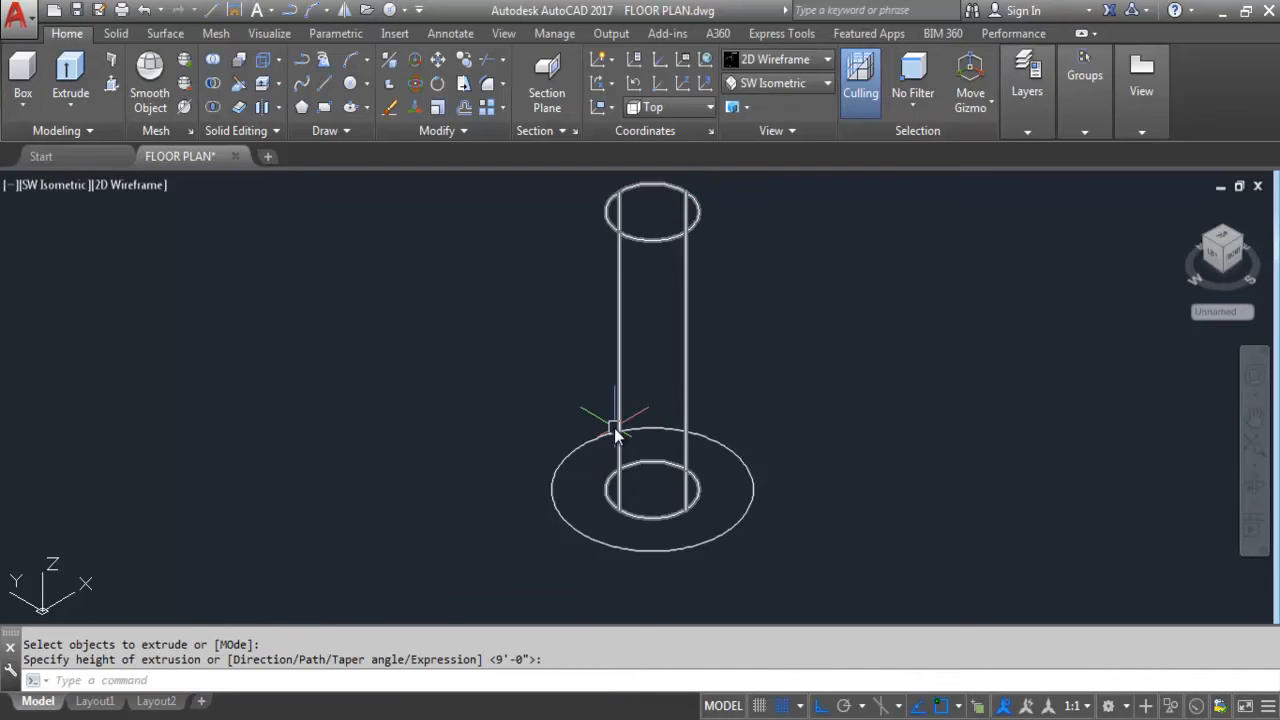
Step: Extrude the outer circle upward to about half the height of the inner cylinder
{"action": "scroll", "coordinate": [615, 430], "scroll_direction": "down", "scroll_amount": 1}
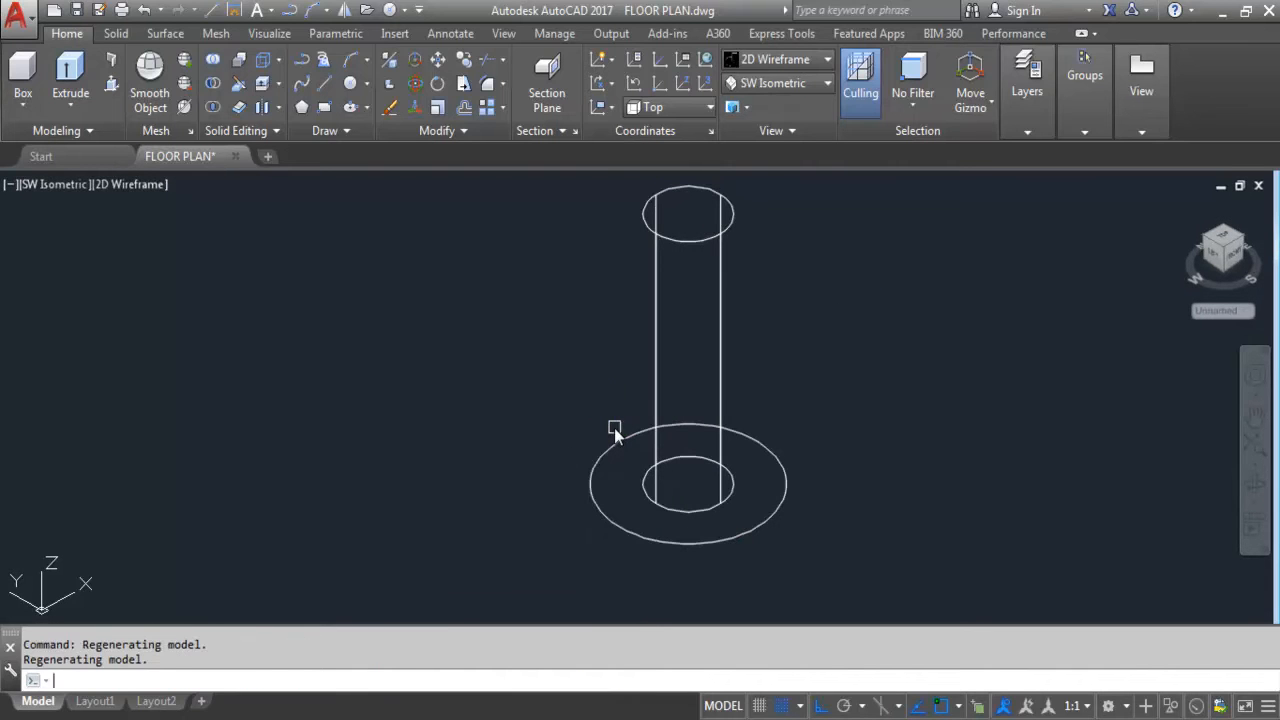
{"action": "key", "text": "Return"}
{"action": "left_click", "coordinate": [778, 509]}
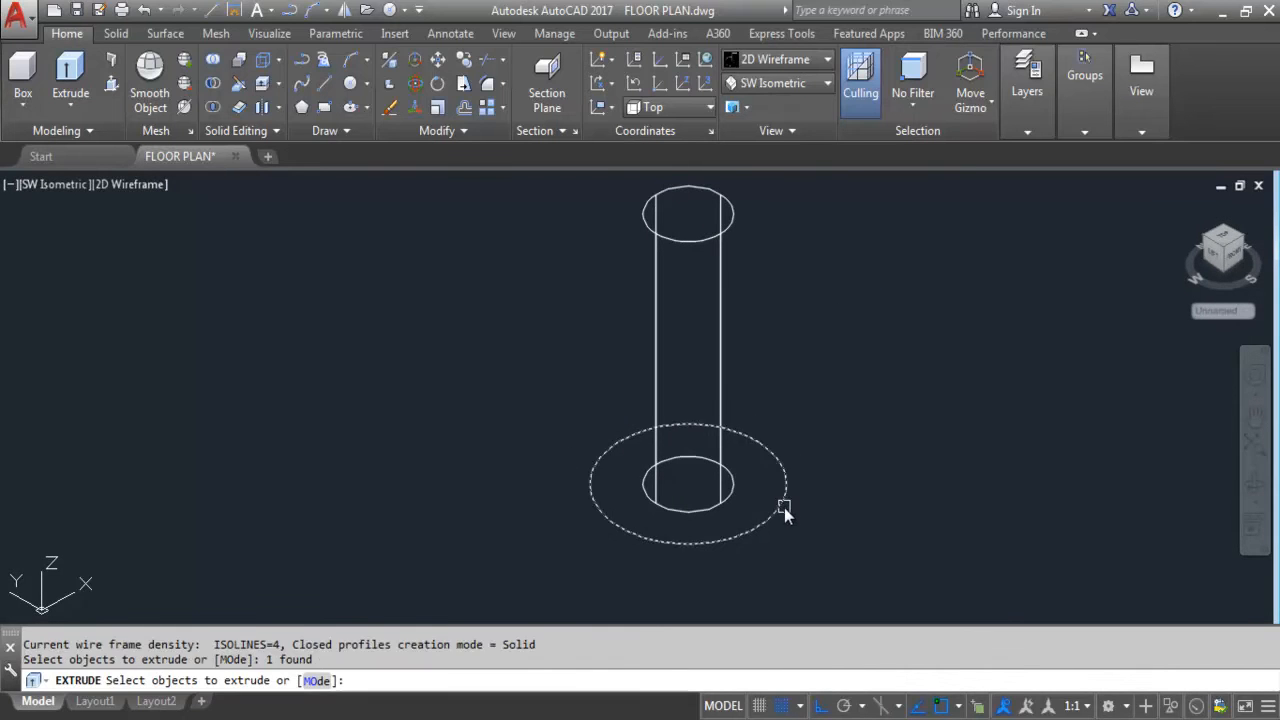
{"action": "key", "text": "Return"}
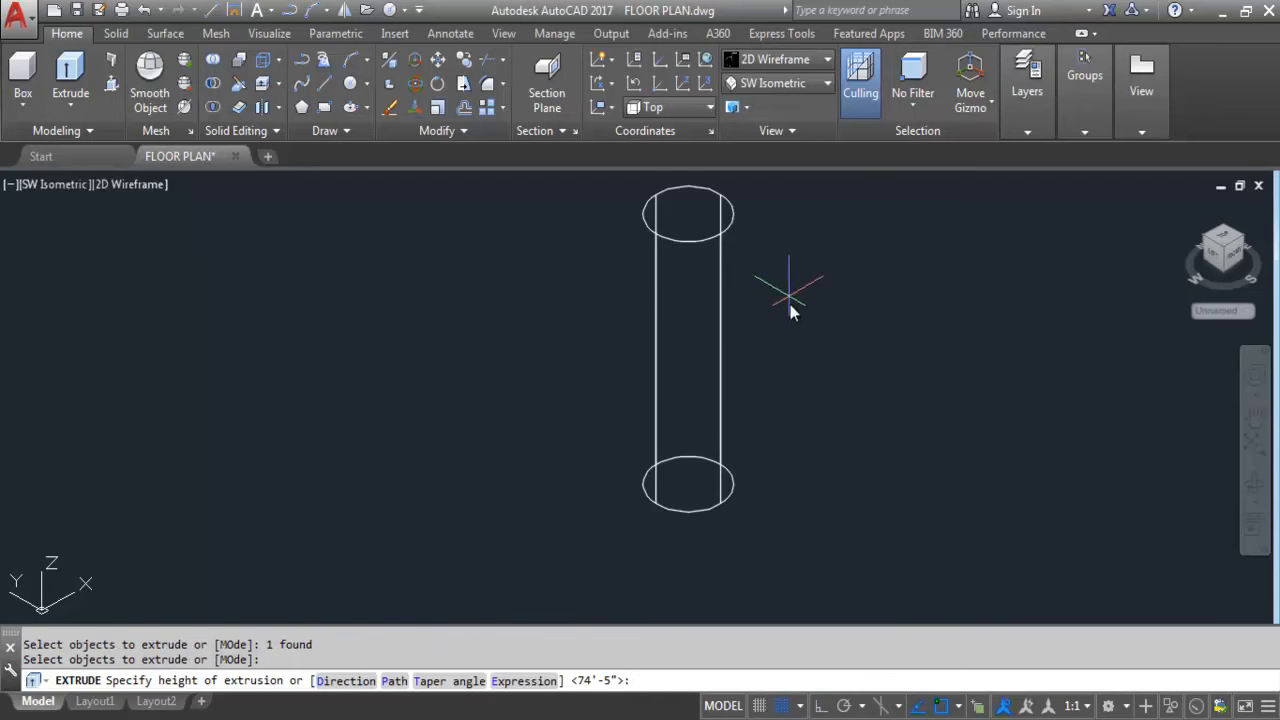
{"action": "left_click", "coordinate": [797, 358]}
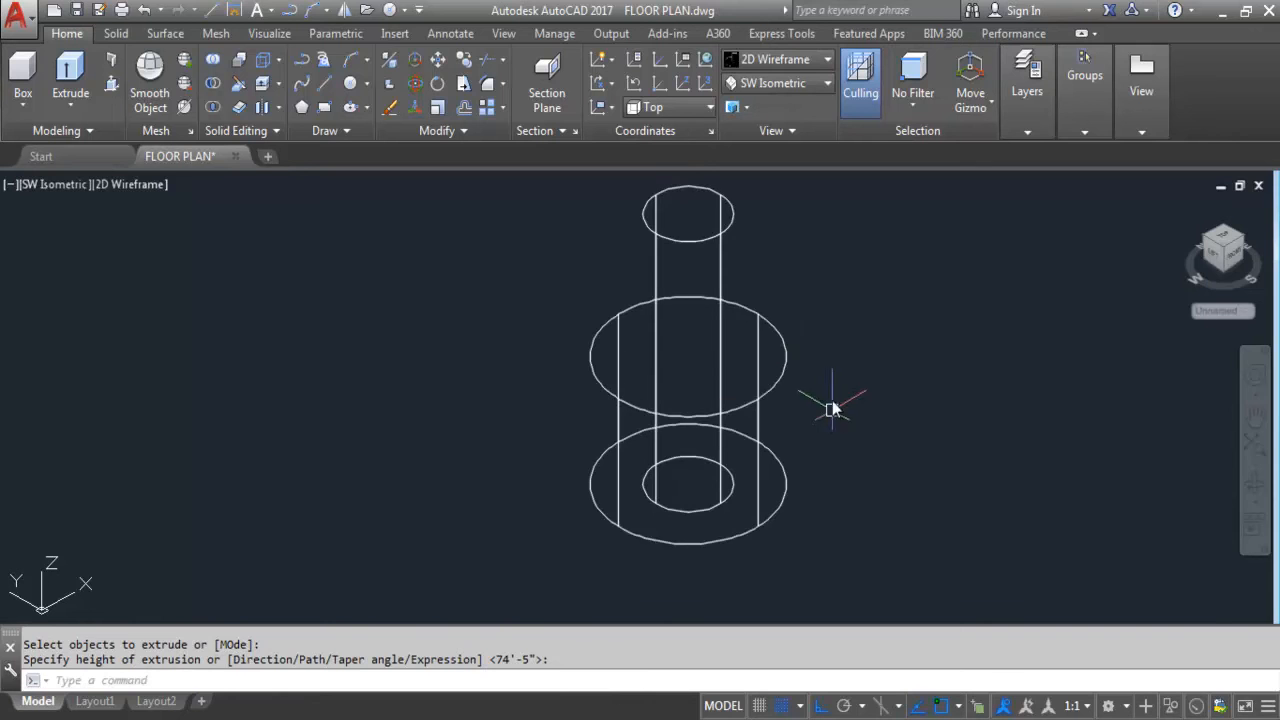
Step: Display the two extruded cylinders in the Shaded visual style
{"action": "left_click", "coordinate": [797, 60]}
{"action": "left_click", "coordinate": [915, 182]}
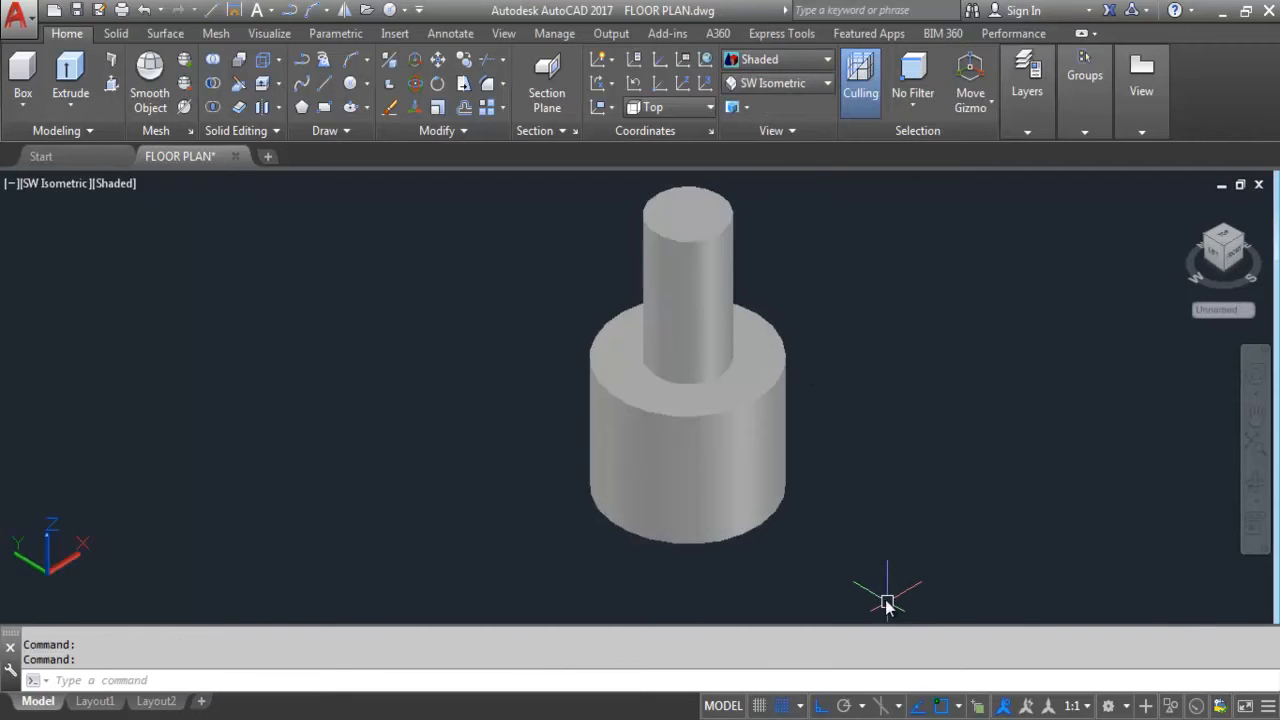
{"action": "middle_click_drag", "start_coordinate": [811, 488], "coordinate": [766, 457], "text": "shift"}
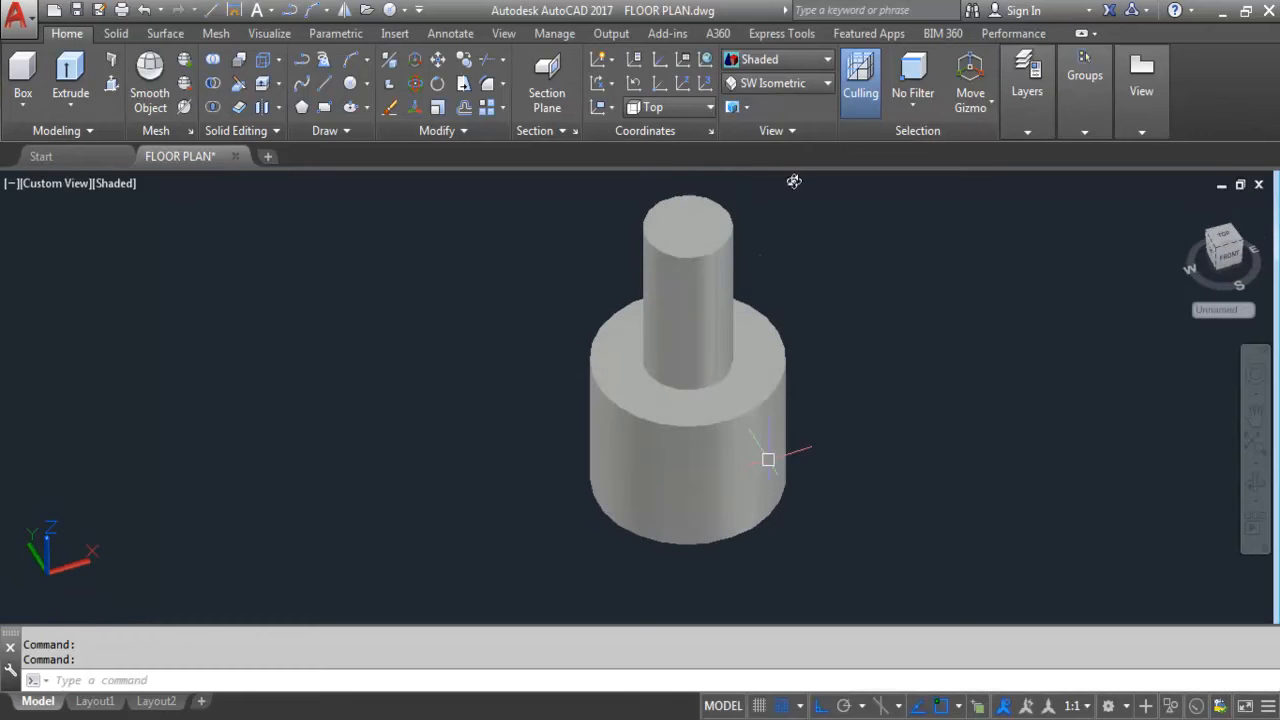
Step: Try the Realistic and 3dWireframe visual styles on the cylinders
{"action": "left_click", "coordinate": [796, 63]}
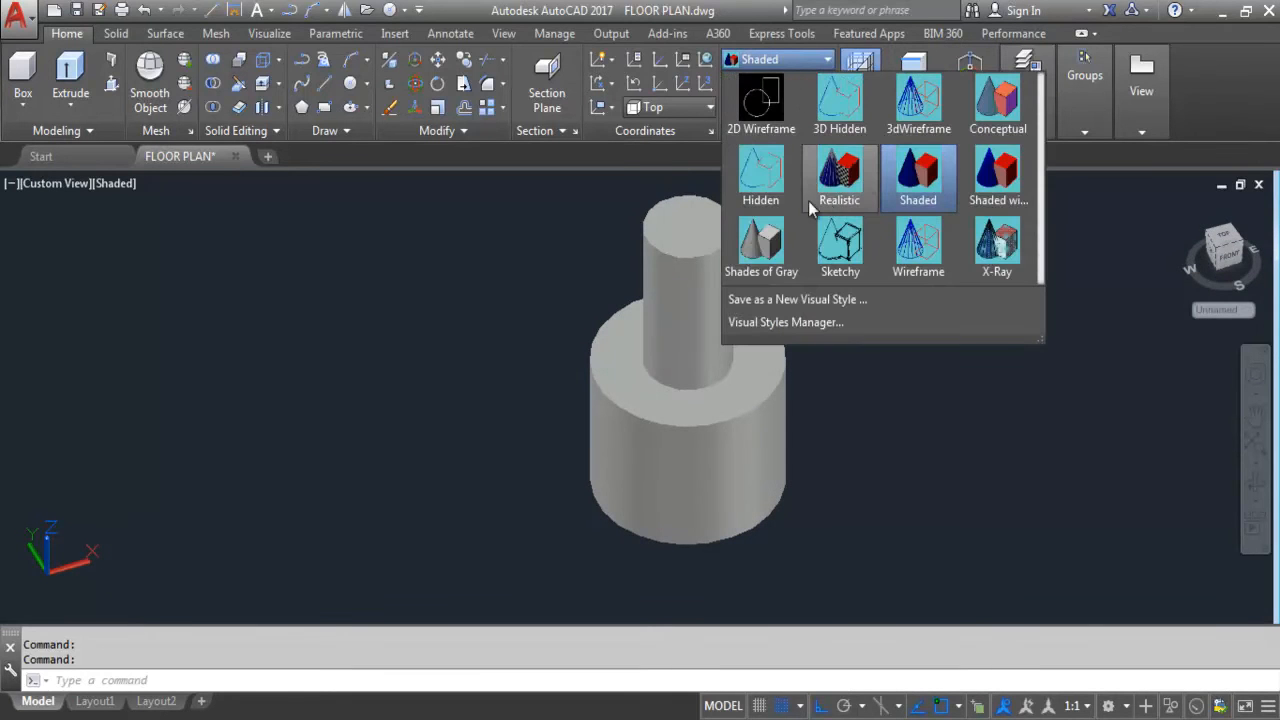
{"action": "left_click", "coordinate": [862, 177]}
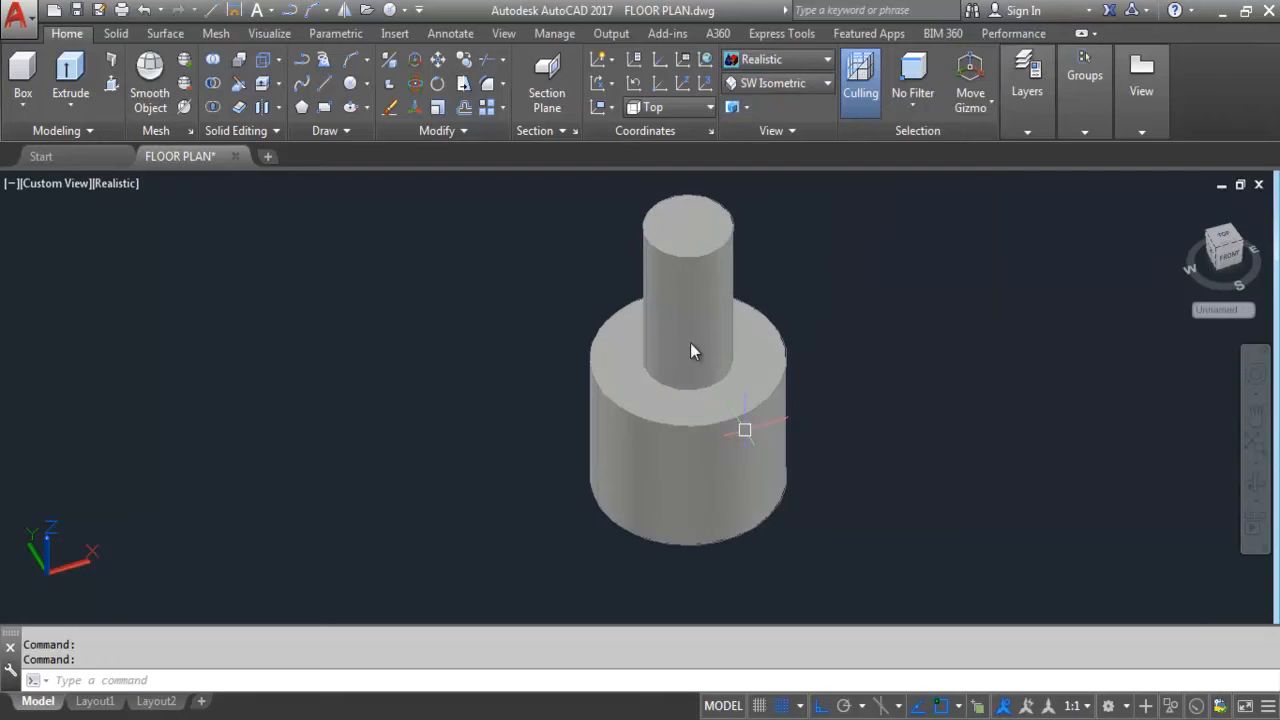
{"action": "left_click", "coordinate": [785, 59]}
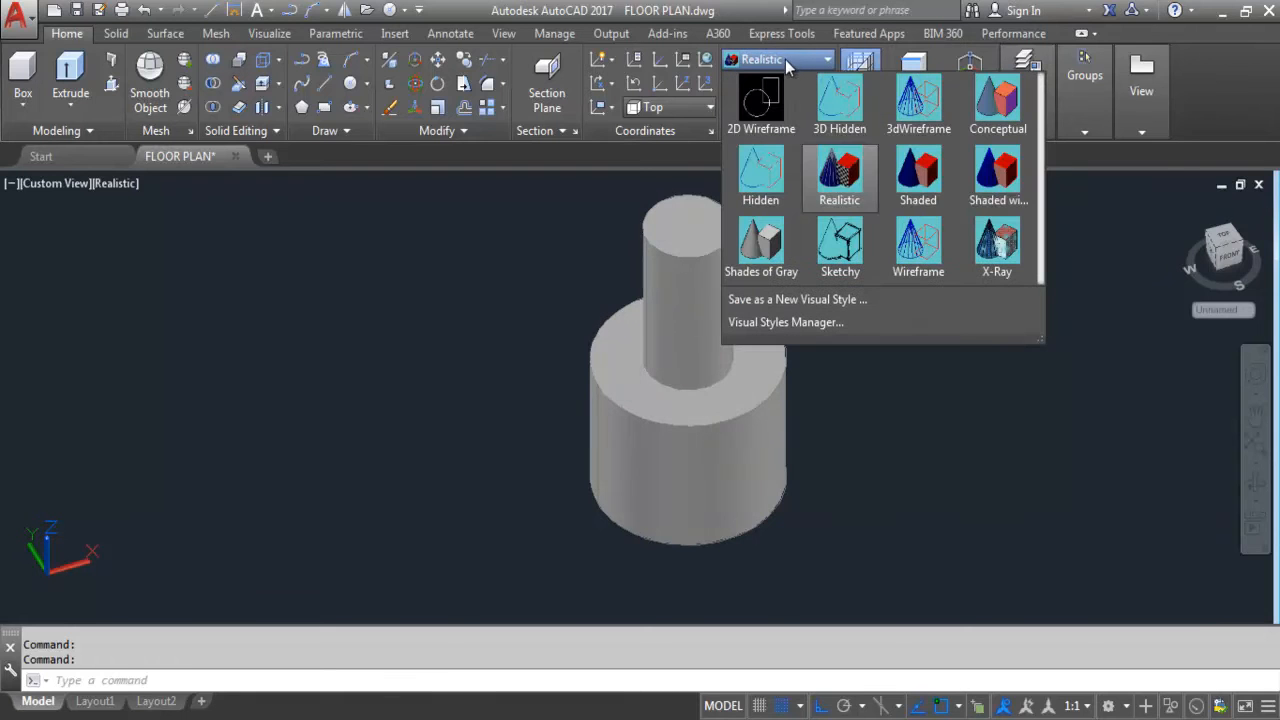
{"action": "left_click", "coordinate": [928, 105]}
{"action": "middle_click_drag", "start_coordinate": [757, 434], "coordinate": [791, 191], "text": "shift"}
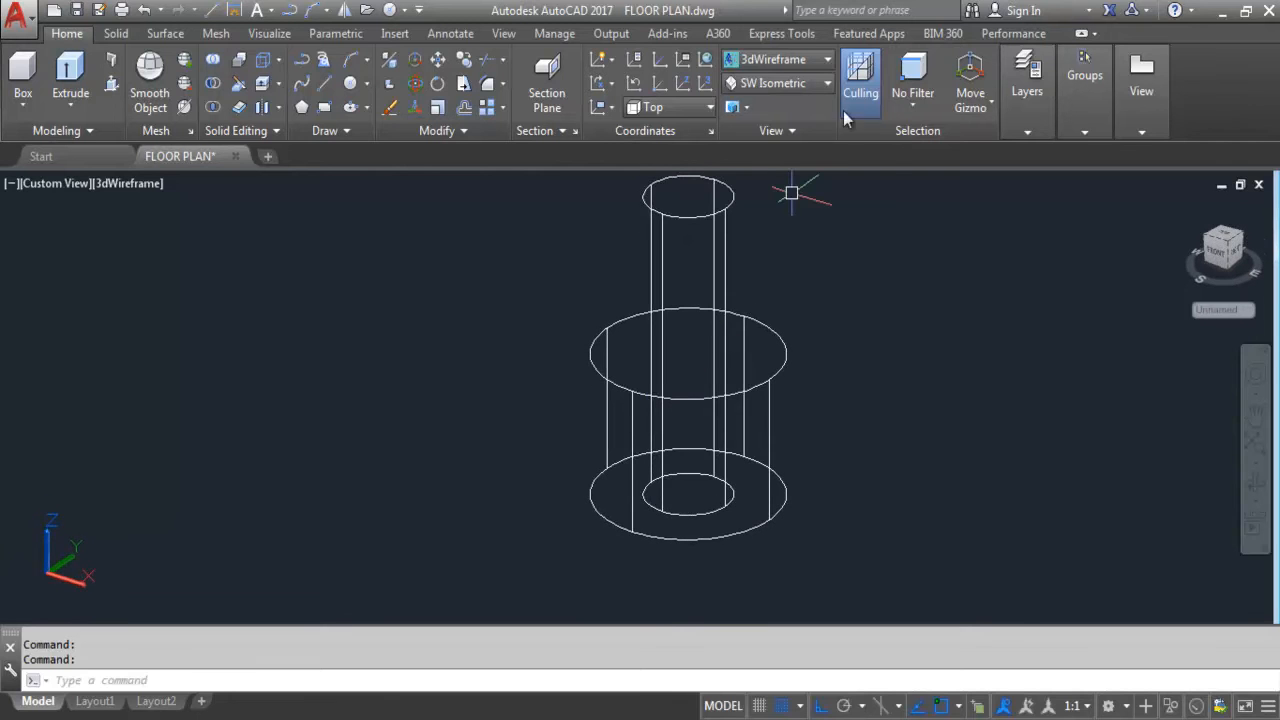
Step: Return the model's display to the Shaded visual style and inspect both cylinders
{"action": "left_click", "coordinate": [800, 59]}
{"action": "left_click", "coordinate": [916, 175]}
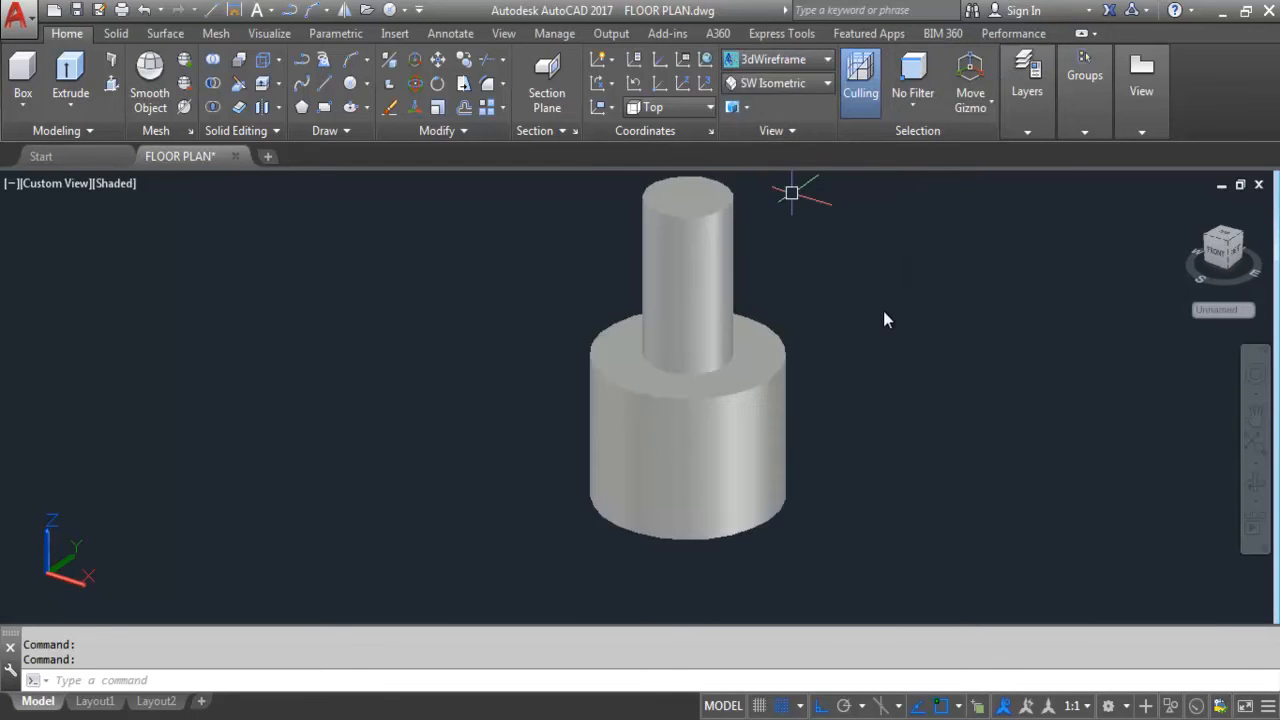
{"action": "mouse_move", "coordinate": [734, 443]}
{"action": "middle_mouse_down", "text": "shift"}
{"action": "mouse_move", "coordinate": [738, 267]}
{"action": "mouse_move", "coordinate": [737, 460]}
{"action": "middle_mouse_up", "text": "shift"}
{"action": "scroll", "coordinate": [674, 412], "scroll_direction": "down", "scroll_amount": 5}
{"action": "scroll", "coordinate": [686, 371], "scroll_direction": "up", "scroll_amount": 2}
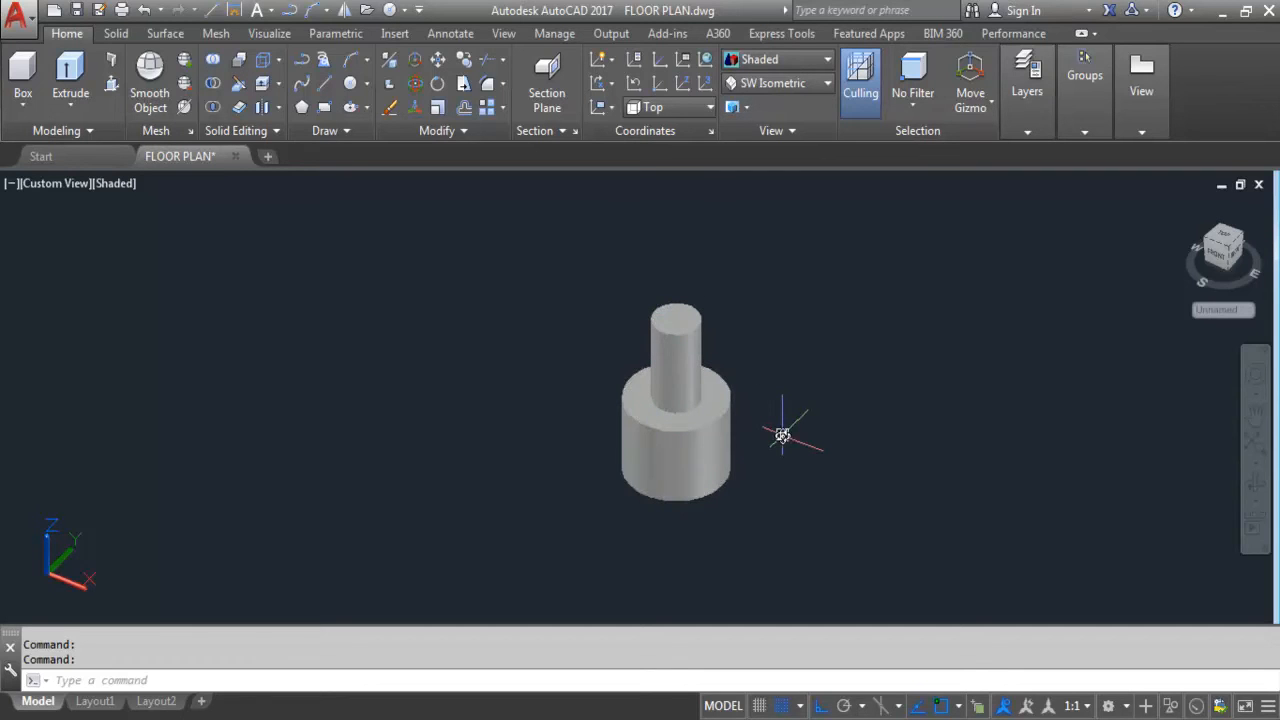
Step: Subtract the tall inner cylinder from the wider outer cylinder
{"action": "type", "text": "SU"}
{"action": "key", "text": "Return"}
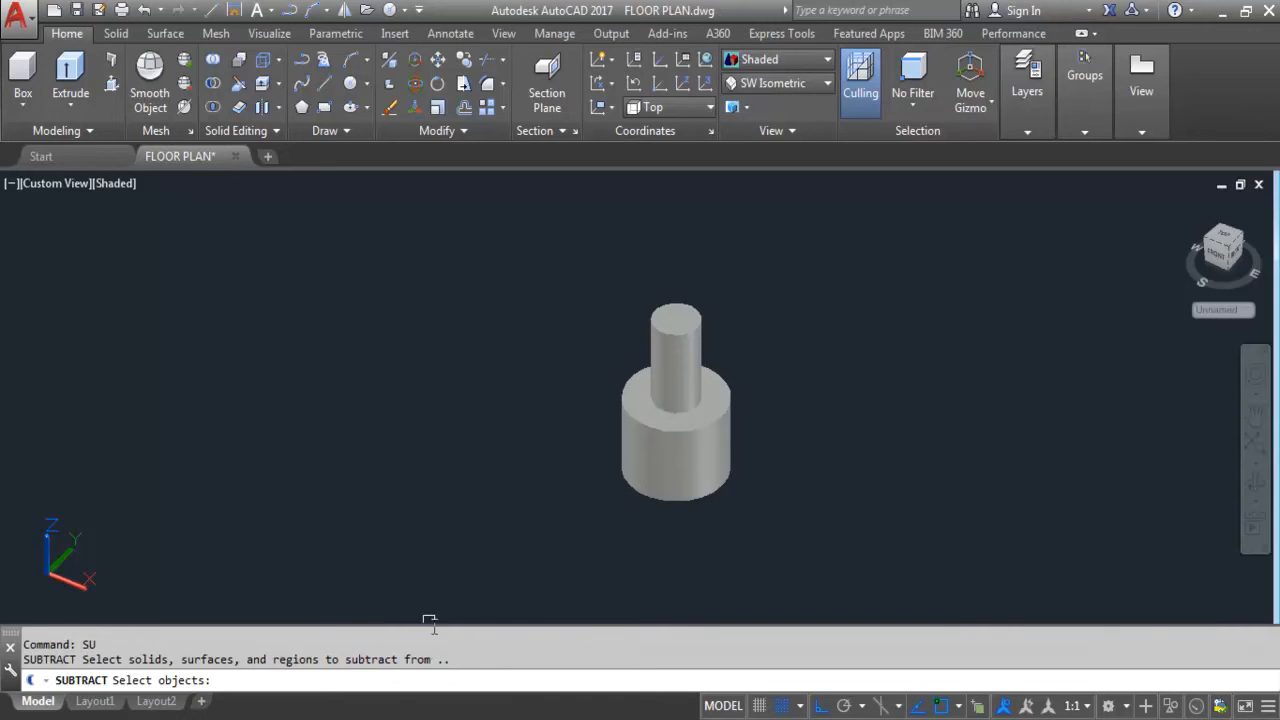
{"action": "left_click", "coordinate": [679, 432]}
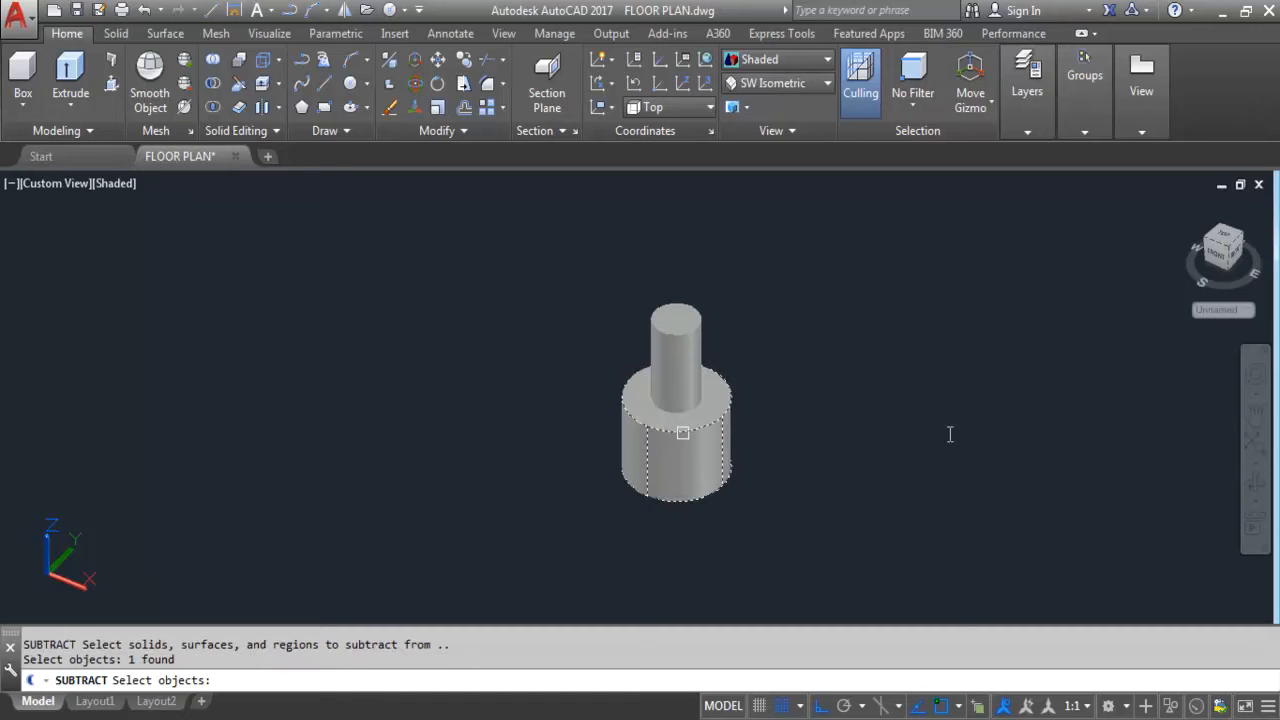
{"action": "key", "text": "Return"}
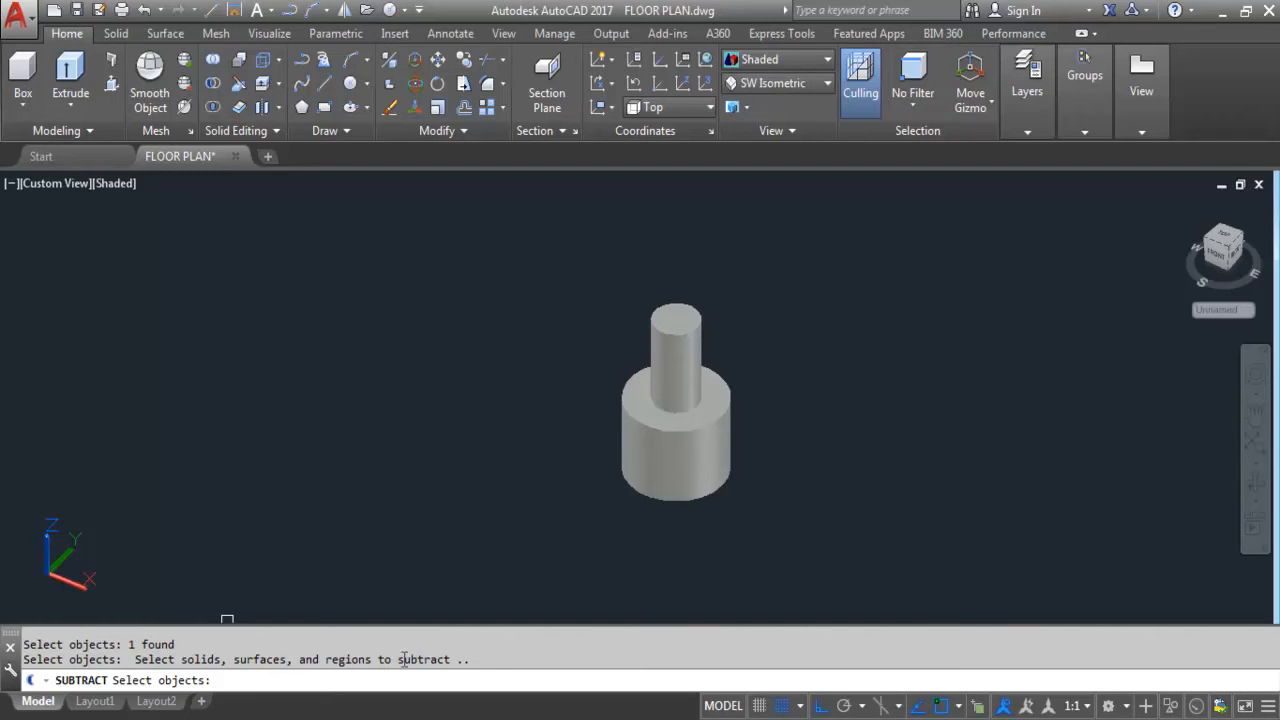
{"action": "left_click", "coordinate": [677, 328]}
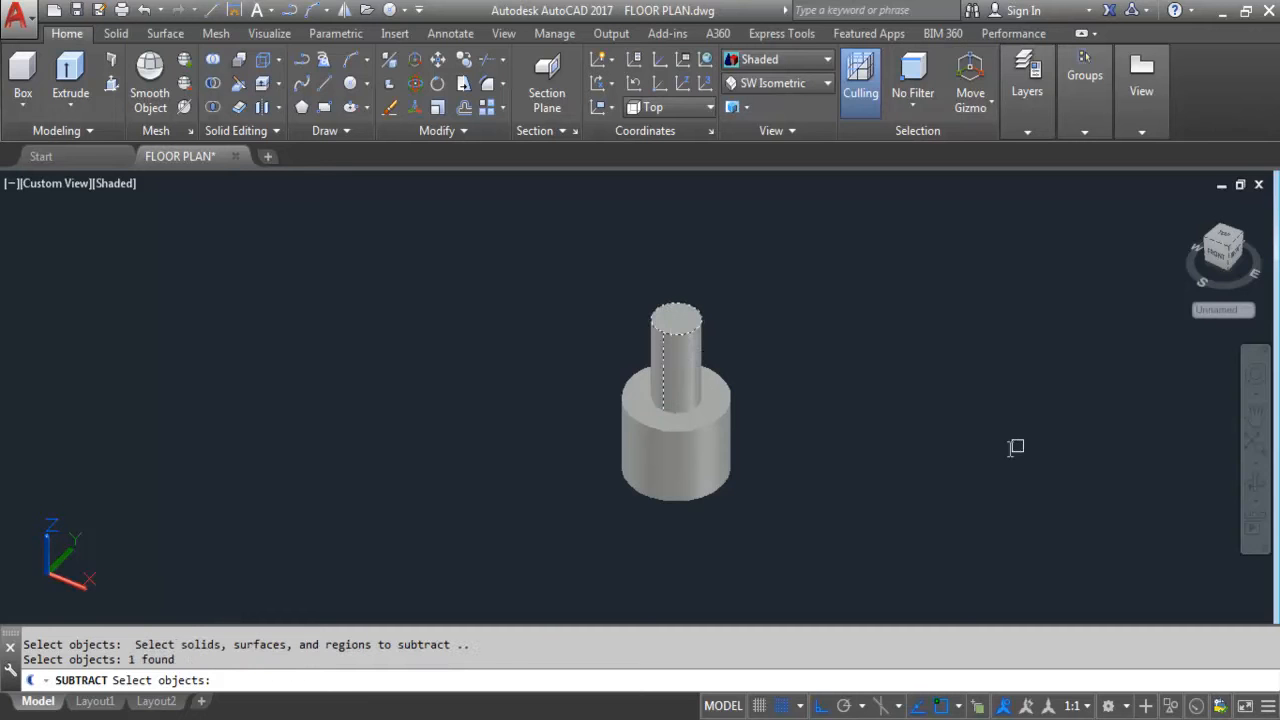
{"action": "key", "text": "Return"}
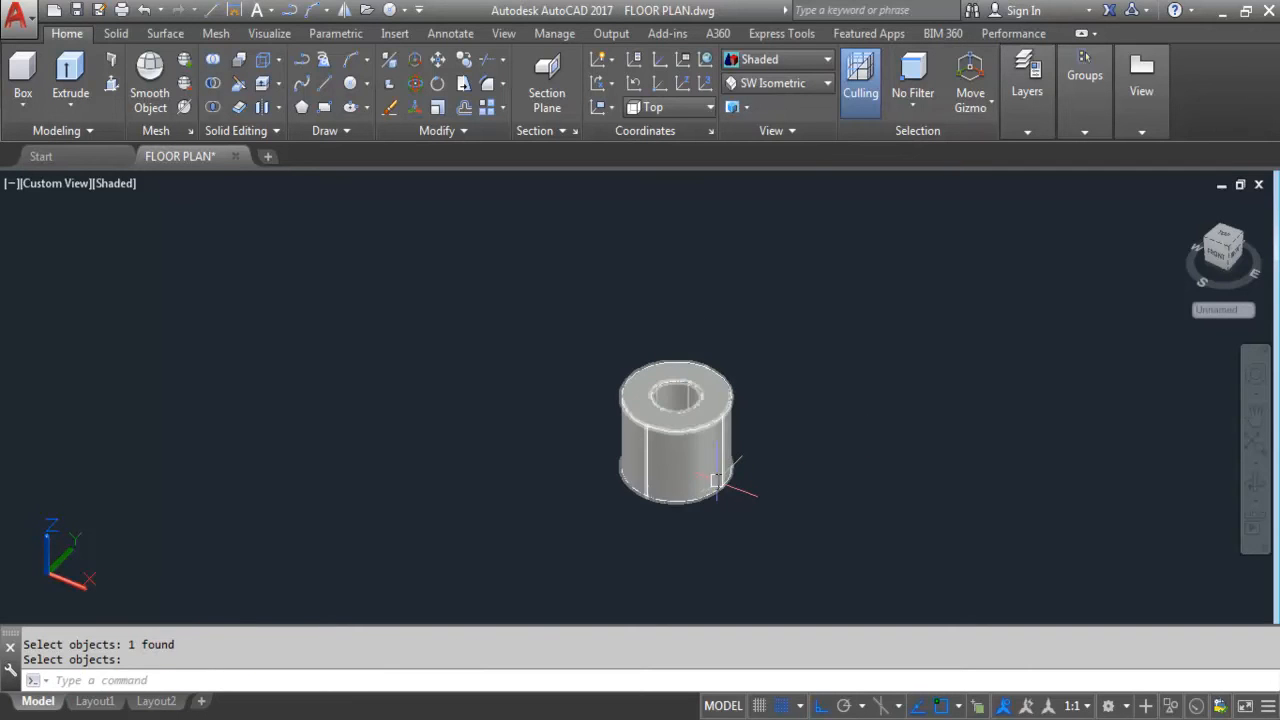
Step: Examine the subtracted cylinder and its central hole from several angles
{"action": "middle_click_drag", "start_coordinate": [688, 453], "coordinate": [676, 300], "text": "shift"}
{"action": "middle_click_drag", "start_coordinate": [680, 374], "coordinate": [774, 425], "text": "shift"}
{"action": "left_click_drag", "start_coordinate": [683, 571], "coordinate": [689, 521]}
{"action": "middle_click_drag", "start_coordinate": [690, 521], "coordinate": [742, 548], "text": "shift"}
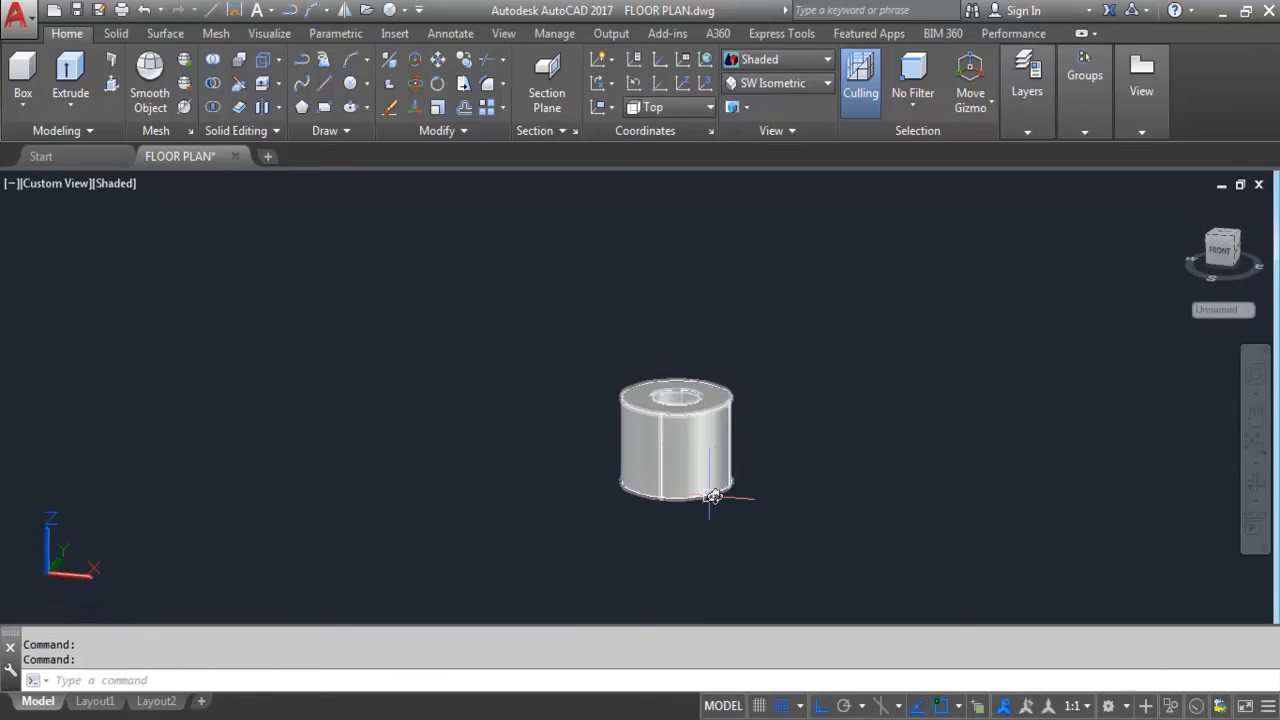
{"action": "middle_click_drag", "start_coordinate": [698, 496], "coordinate": [693, 458], "text": "shift"}
{"action": "left_click_drag", "start_coordinate": [693, 458], "coordinate": [879, 475]}
{"action": "middle_click_drag", "start_coordinate": [879, 475], "coordinate": [597, 396], "text": "shift"}
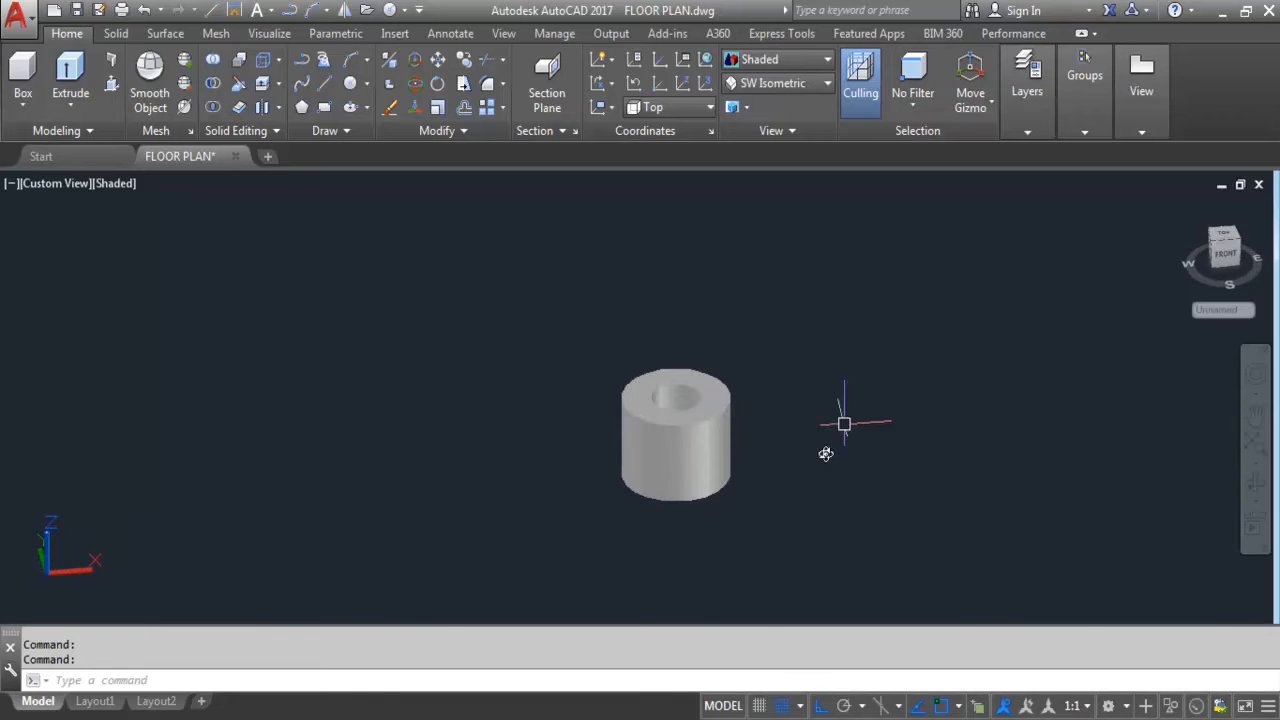
Step: Erase the hollow cylinder from the drawing
{"action": "left_click", "coordinate": [797, 548]}
{"action": "left_click", "coordinate": [421, 259]}
{"action": "key", "text": "Delete"}
Step: Draw an 8-sided polygon inscribed in a circle in the middle of the empty drawing area
{"action": "middle_click_drag", "start_coordinate": [663, 355], "coordinate": [527, 359], "text": "shift"}
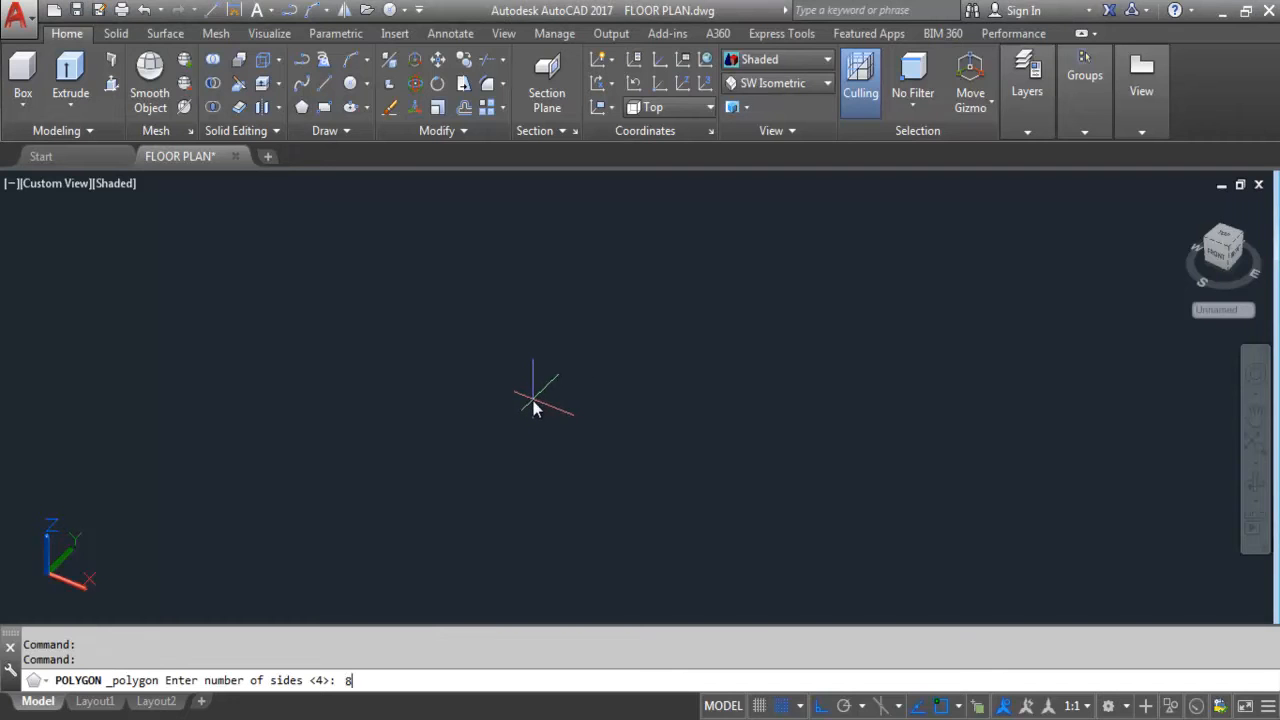
{"action": "key", "text": "Return"}
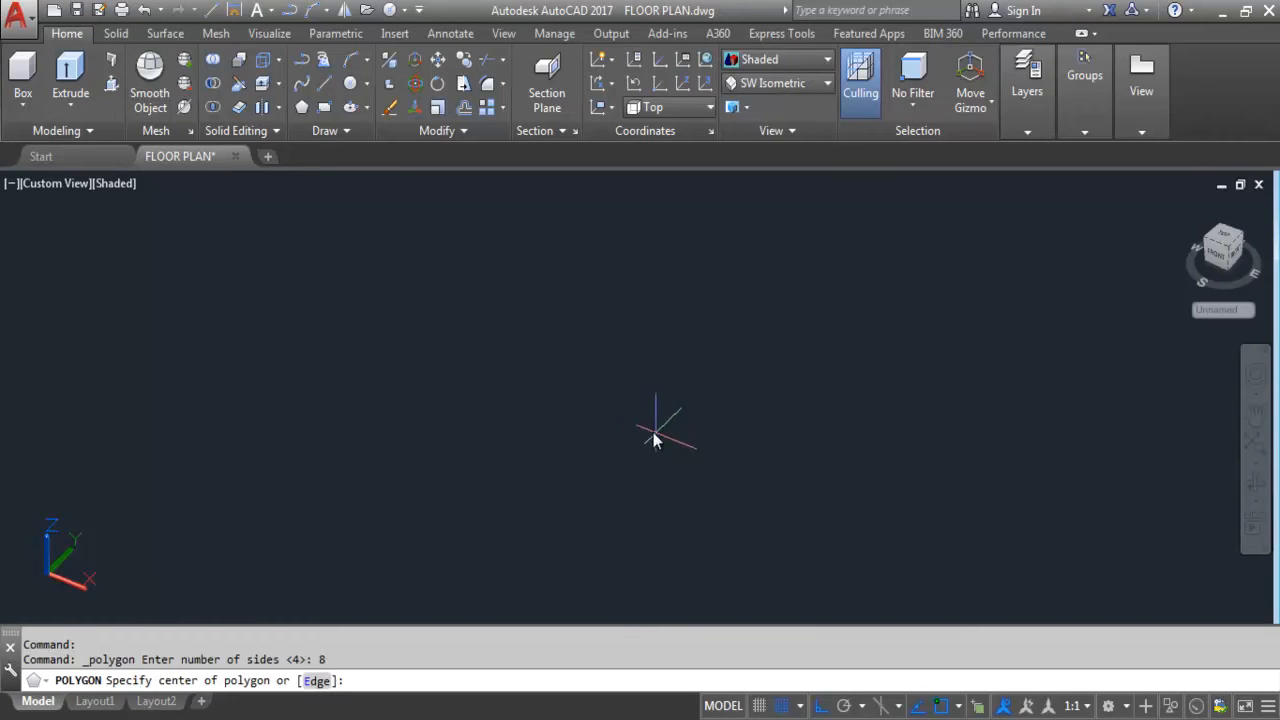
{"action": "left_click", "coordinate": [612, 408]}
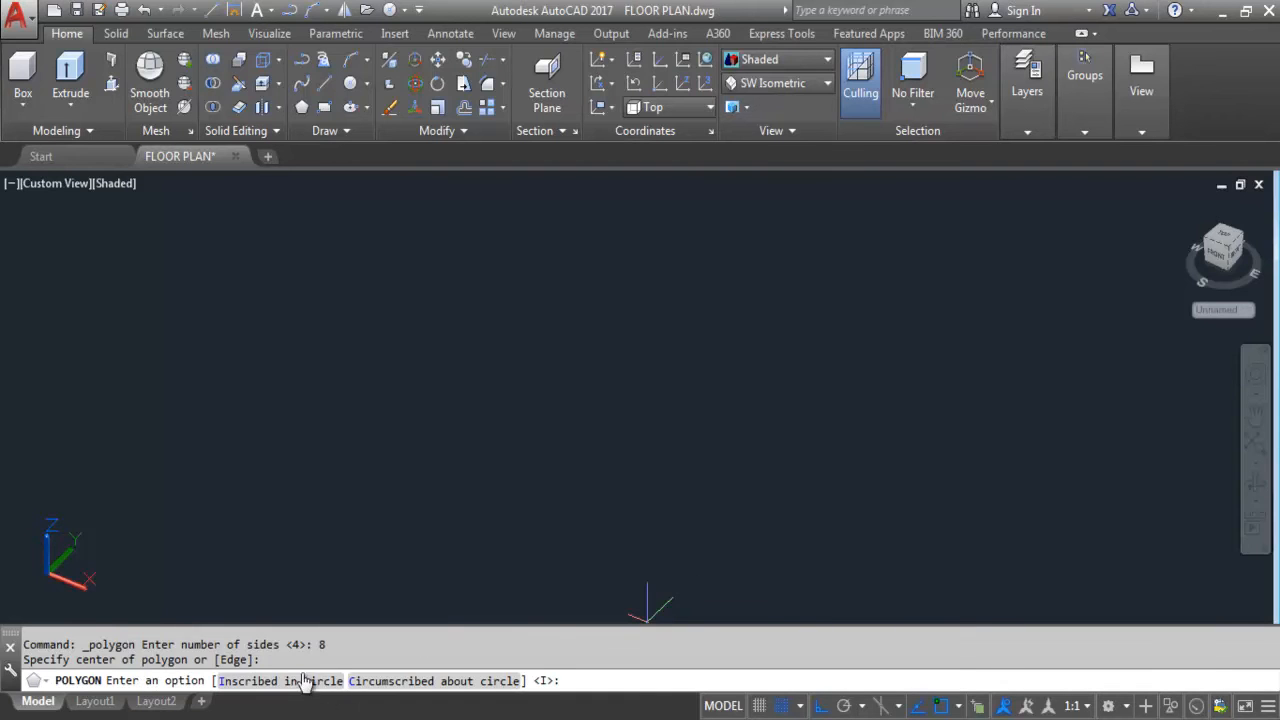
{"action": "left_click", "coordinate": [313, 679]}
{"action": "left_click", "coordinate": [800, 452]}
Step: Draw a circle centred inside the octagon, about two thirds of the octagon's width
{"action": "left_click", "coordinate": [351, 83]}
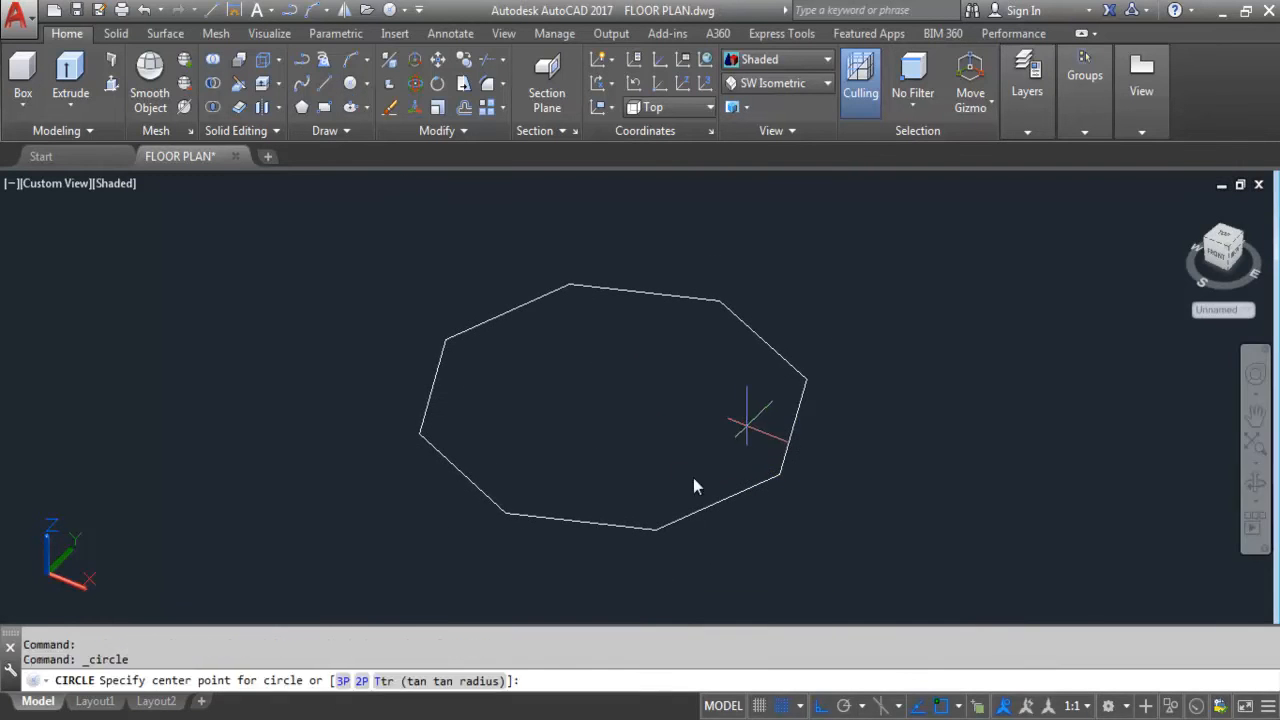
{"action": "scroll", "coordinate": [610, 410], "scroll_direction": "down", "scroll_amount": 4}
{"action": "scroll", "coordinate": [620, 392], "scroll_direction": "down", "scroll_amount": 3}
{"action": "scroll", "coordinate": [622, 395], "scroll_direction": "up", "scroll_amount": 4}
{"action": "left_click", "coordinate": [617, 399]}
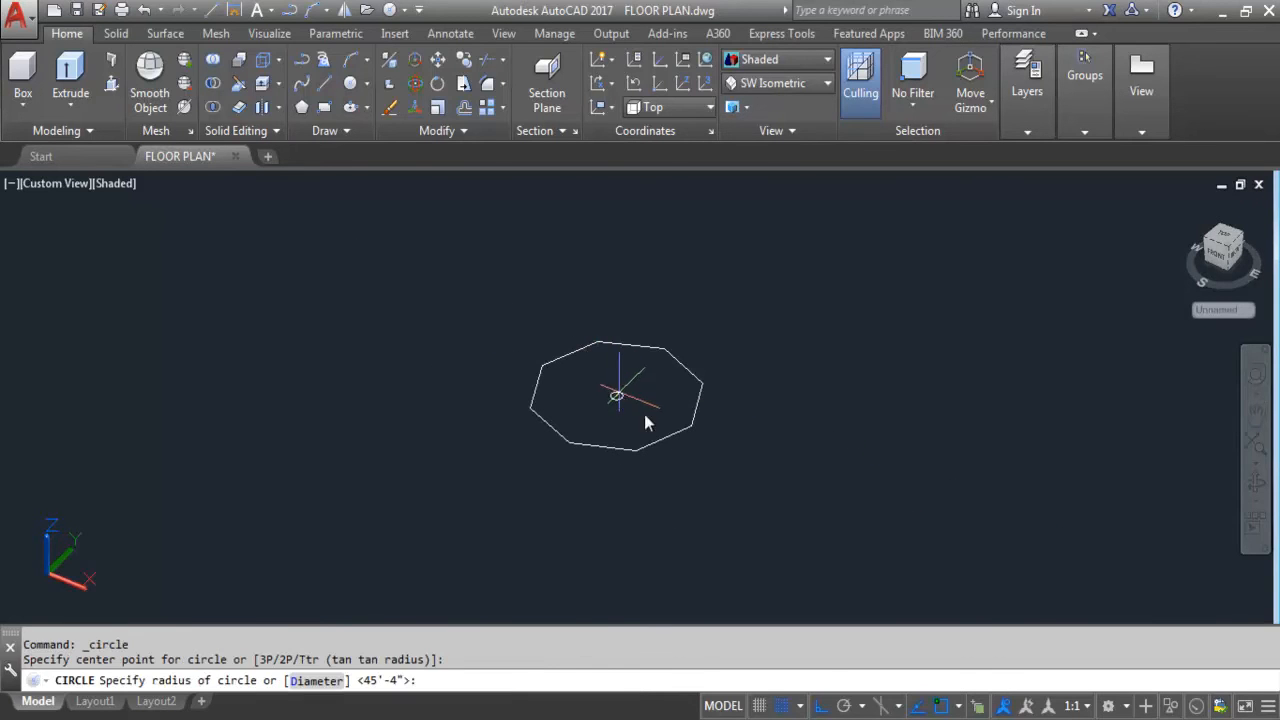
{"action": "scroll", "coordinate": [655, 415], "scroll_direction": "up", "scroll_amount": 6}
{"action": "left_click", "coordinate": [677, 425]}
{"action": "scroll", "coordinate": [672, 480], "scroll_direction": "down", "scroll_amount": 2}
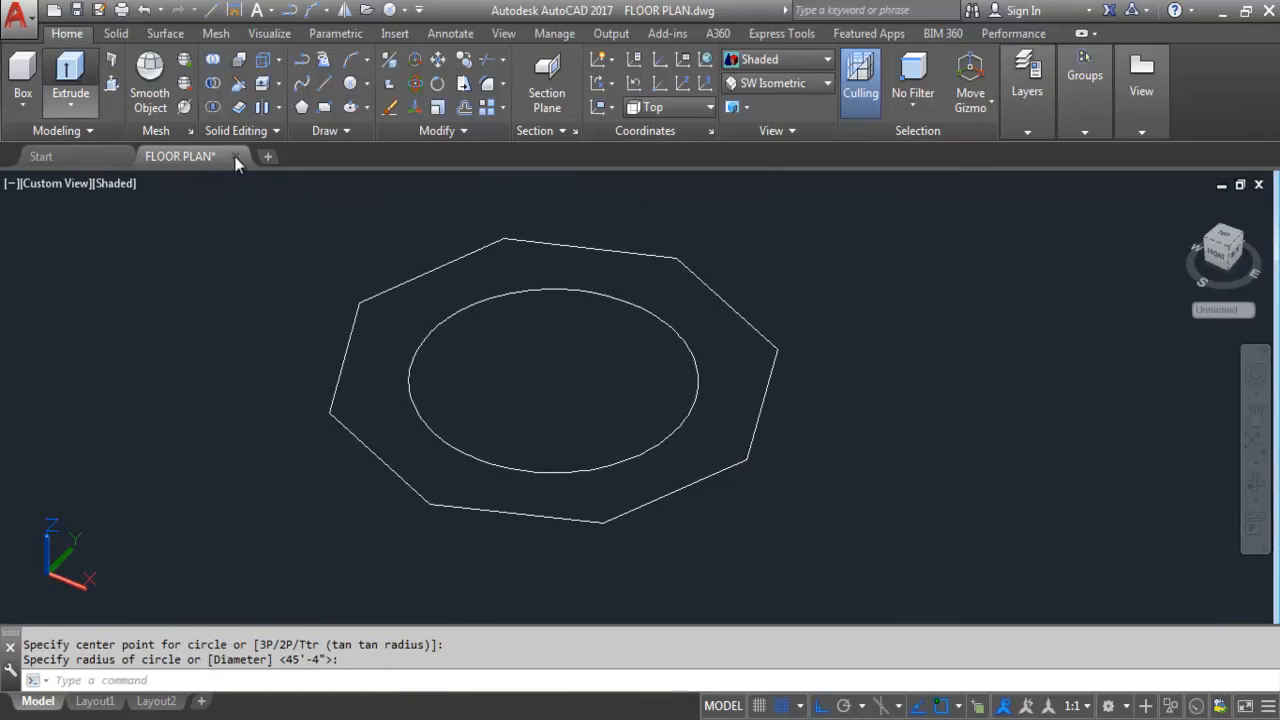
Step: Extrude the circle upward about 1623' into a tall solid cylinder
{"action": "left_click", "coordinate": [70, 70]}
{"action": "left_click", "coordinate": [624, 458]}
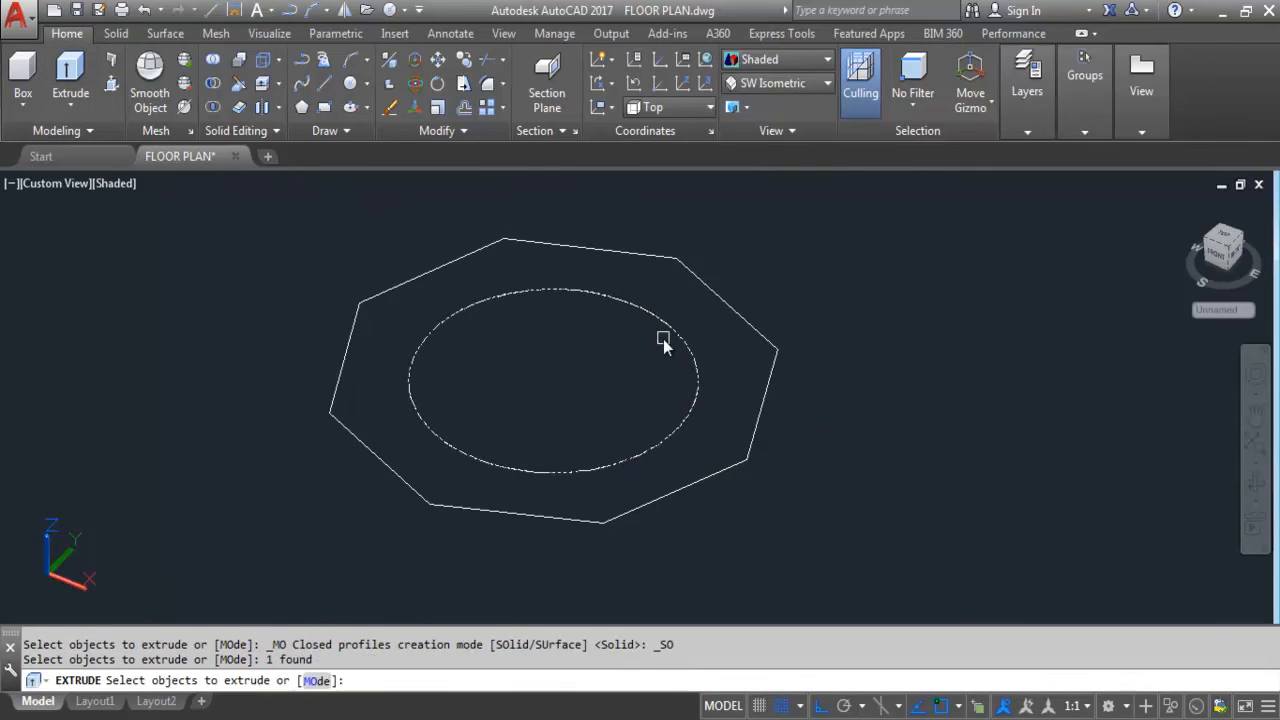
{"action": "key", "text": "Return"}
{"action": "scroll", "coordinate": [590, 458], "scroll_direction": "down", "scroll_amount": 2}
{"action": "scroll", "coordinate": [590, 451], "scroll_direction": "down", "scroll_amount": 2}
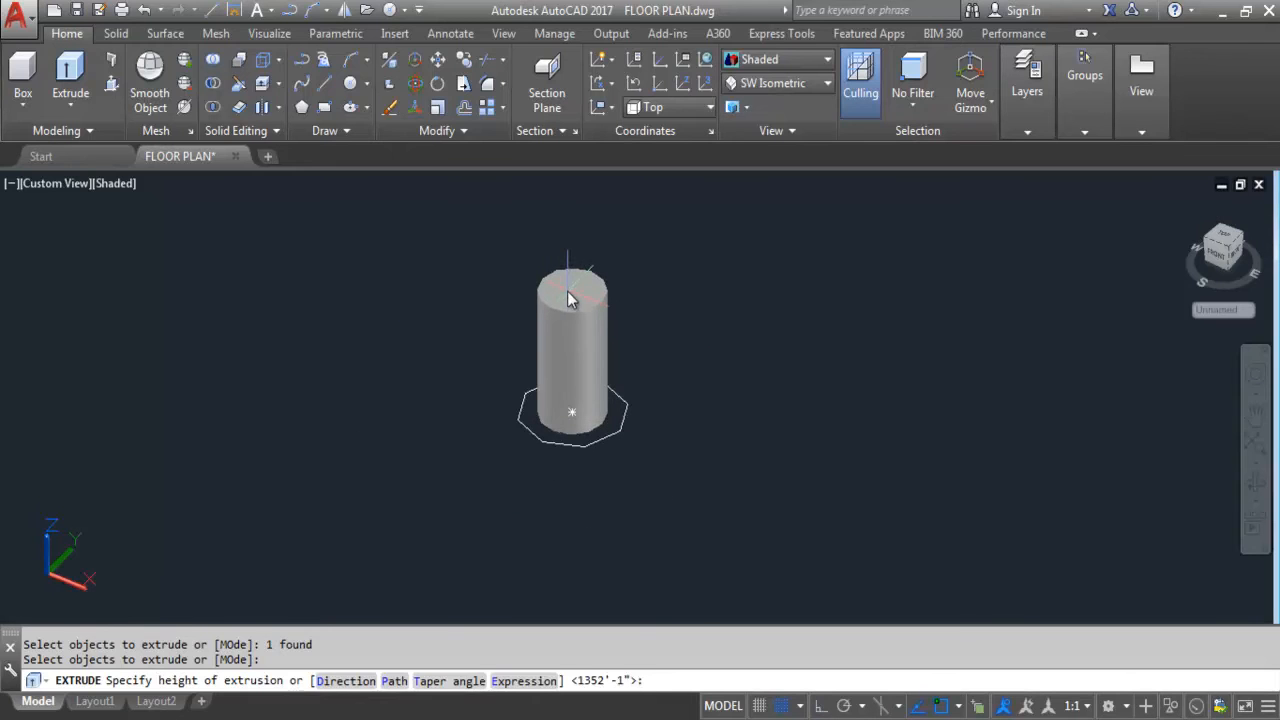
{"action": "left_click", "coordinate": [570, 277]}
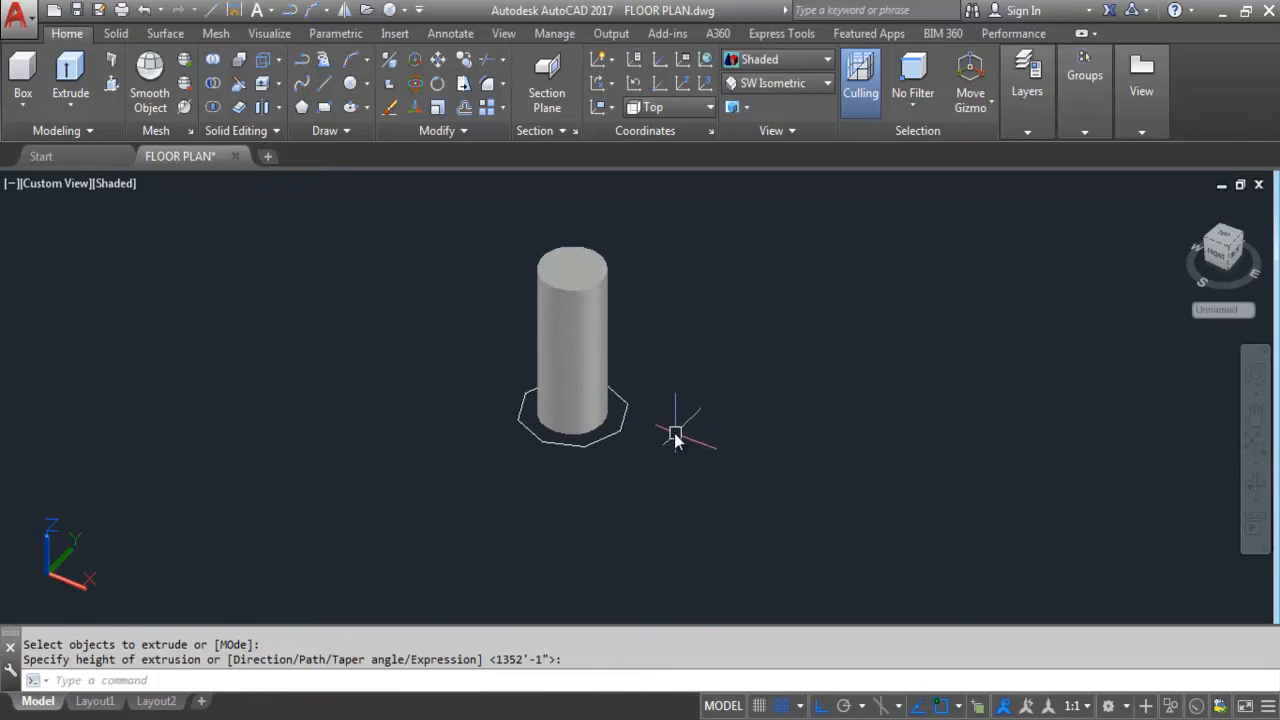
Step: Extrude the octagon upward to slightly more than half the height of the cylinder
{"action": "left_click", "coordinate": [70, 68]}
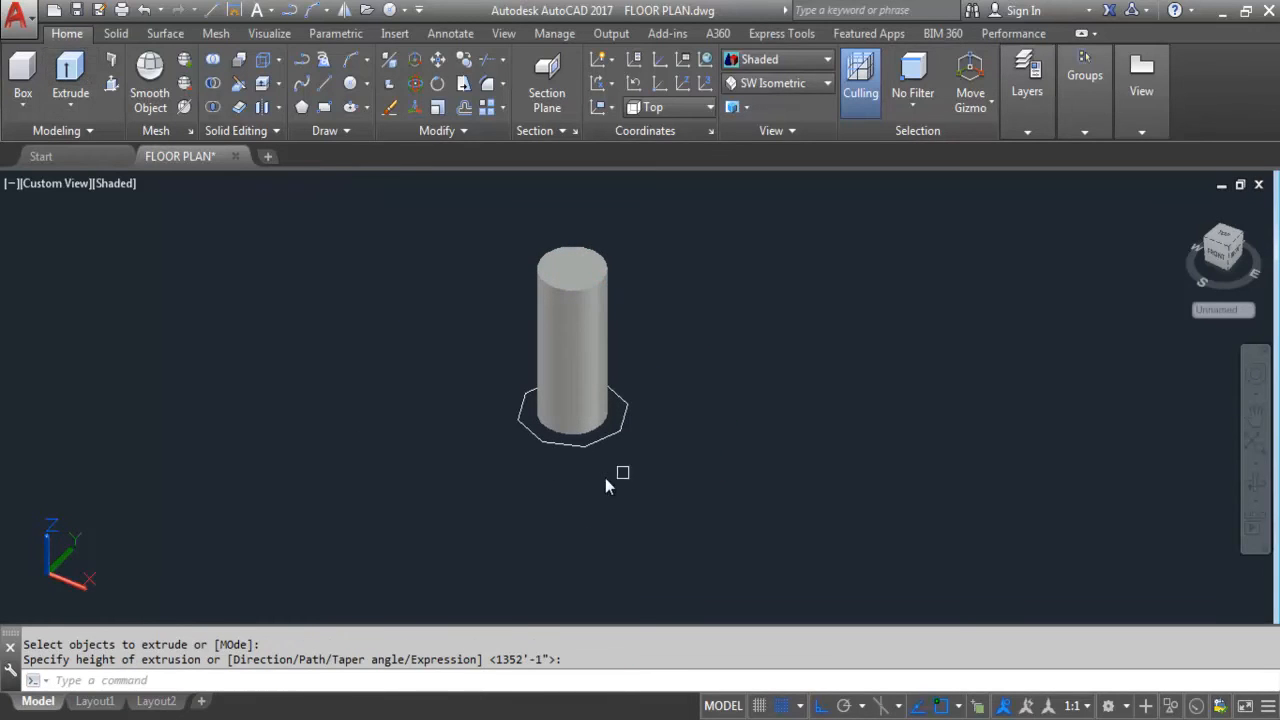
{"action": "left_click", "coordinate": [618, 424]}
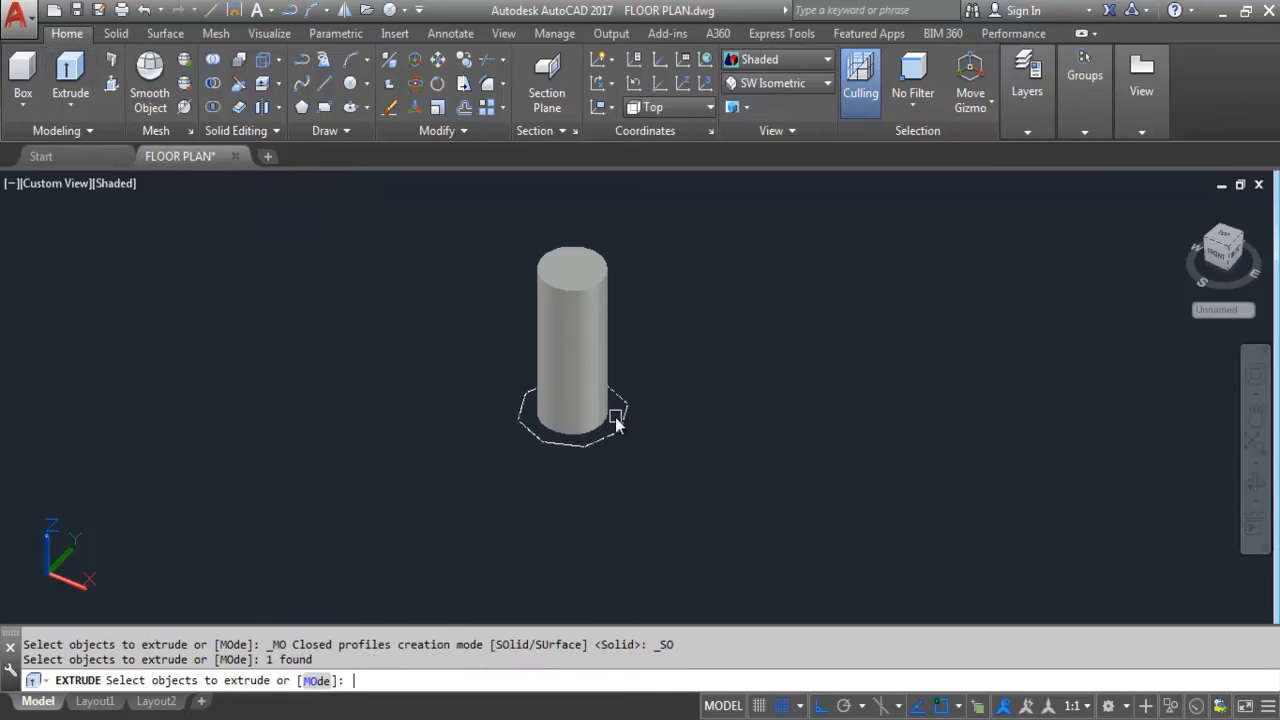
{"action": "key", "text": "Return"}
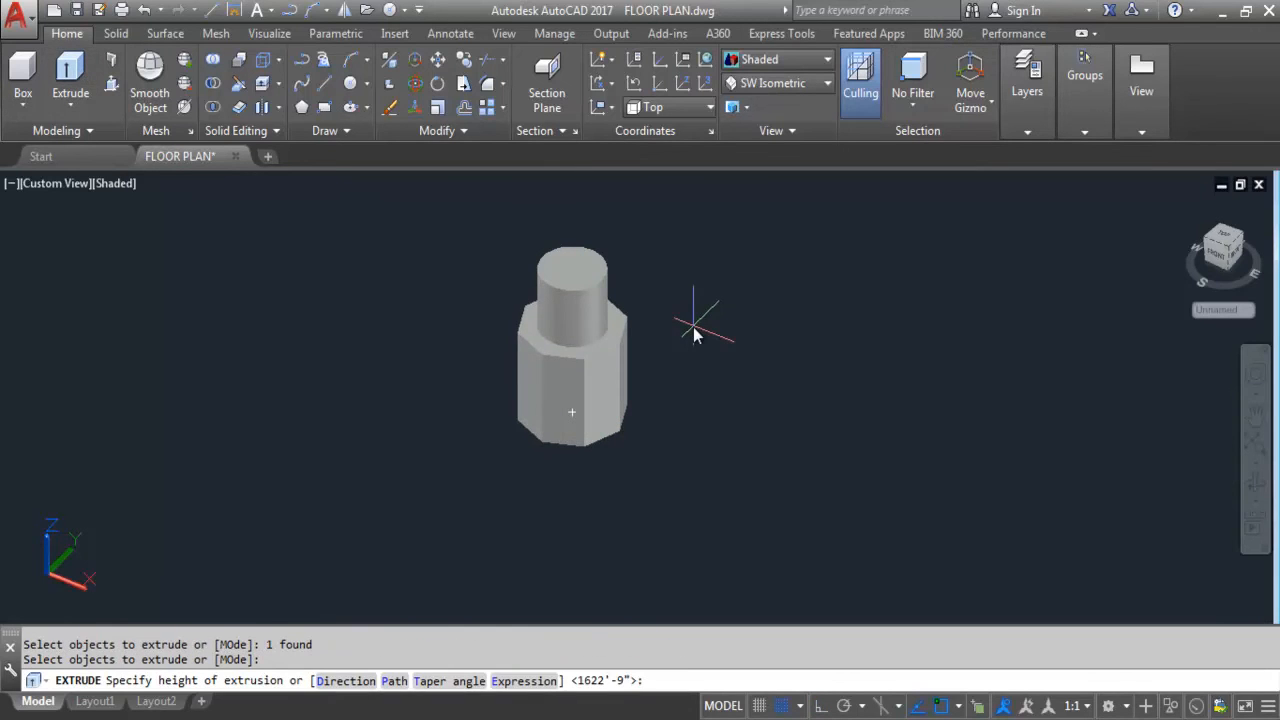
{"action": "left_click", "coordinate": [694, 336]}
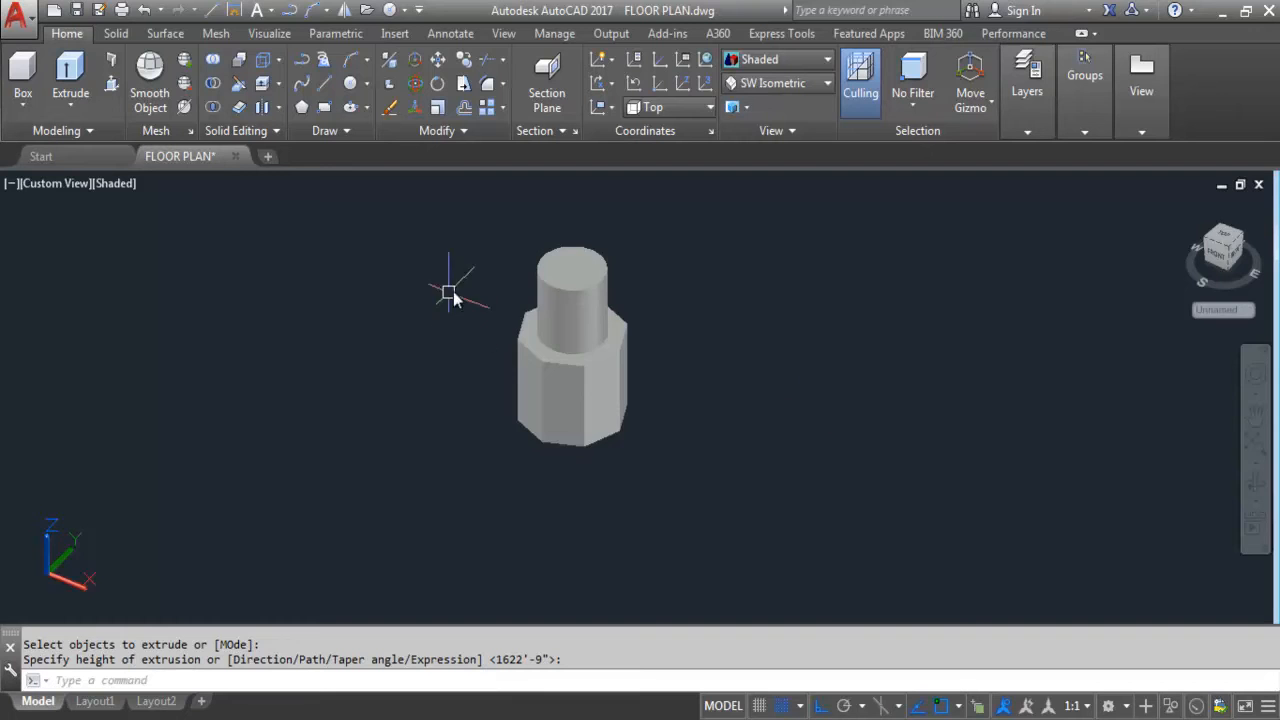
{"action": "scroll", "coordinate": [500, 292], "scroll_direction": "up", "scroll_amount": 4}
{"action": "scroll", "coordinate": [623, 319], "scroll_direction": "down", "scroll_amount": 2}
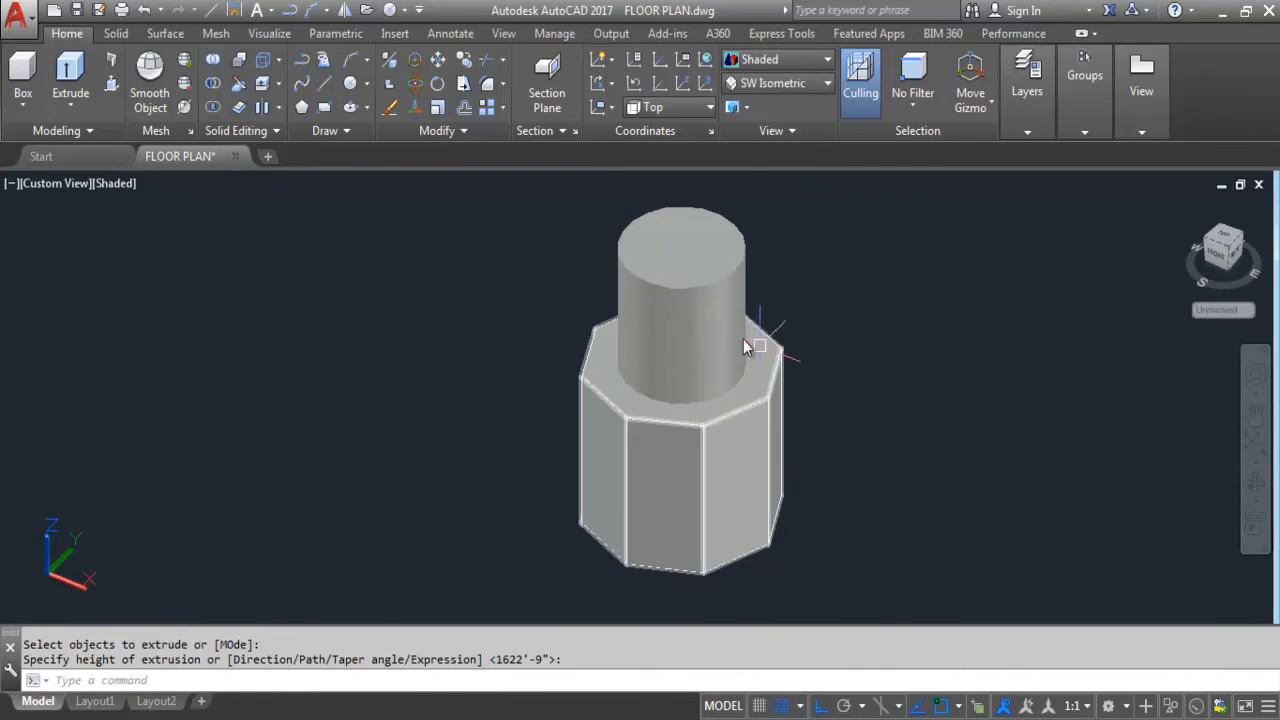
{"action": "scroll", "coordinate": [669, 285], "scroll_direction": "down", "scroll_amount": 2}
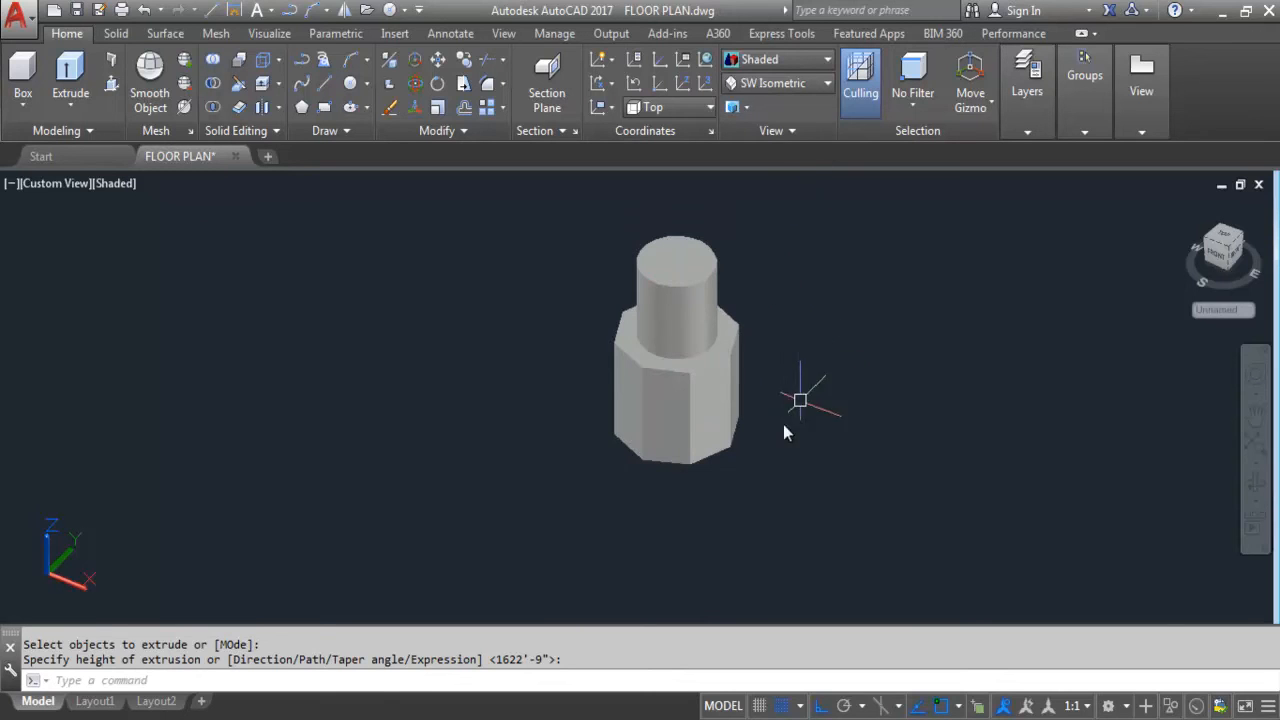
Step: Subtract the cylinder from the octagonal solid and inspect the resulting hole
{"action": "mouse_move", "coordinate": [757, 440]}
{"action": "middle_mouse_down", "text": "shift"}
{"action": "mouse_move", "coordinate": [766, 213]}
{"action": "mouse_move", "coordinate": [766, 451]}
{"action": "mouse_move", "coordinate": [743, 286]}
{"action": "mouse_move", "coordinate": [763, 343]}
{"action": "middle_mouse_up", "text": "shift"}
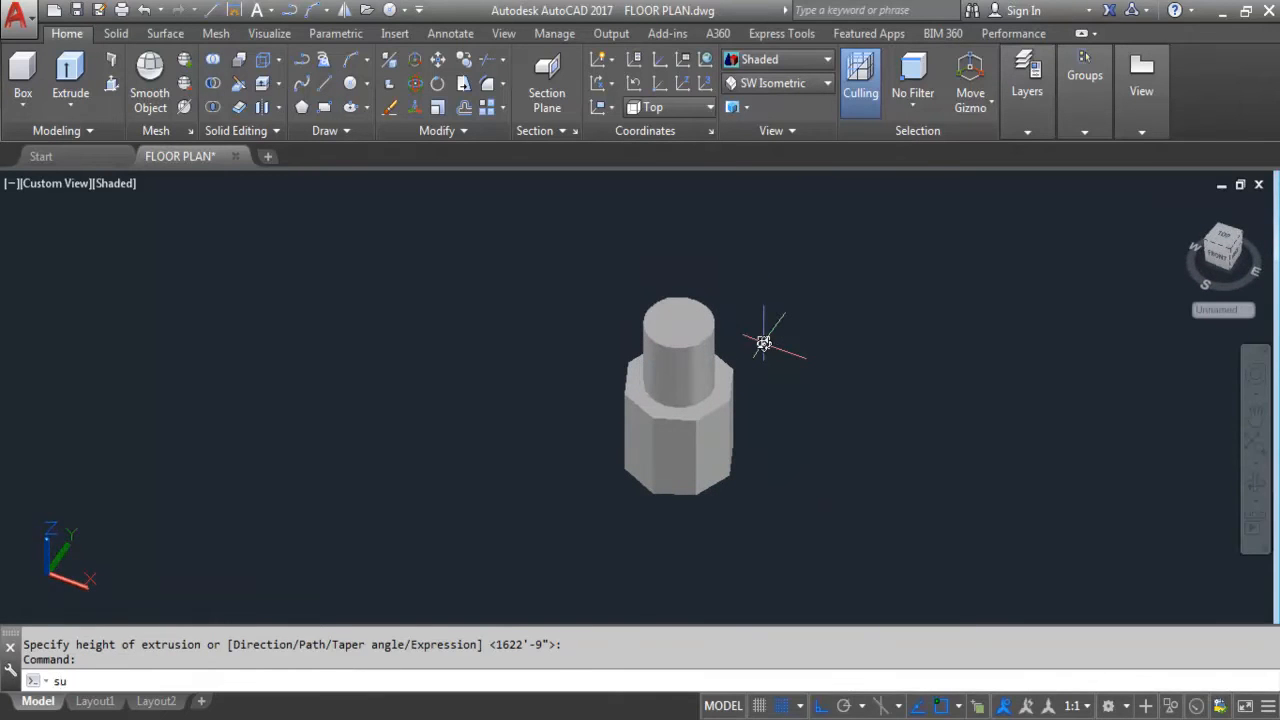
{"action": "key", "text": "Return"}
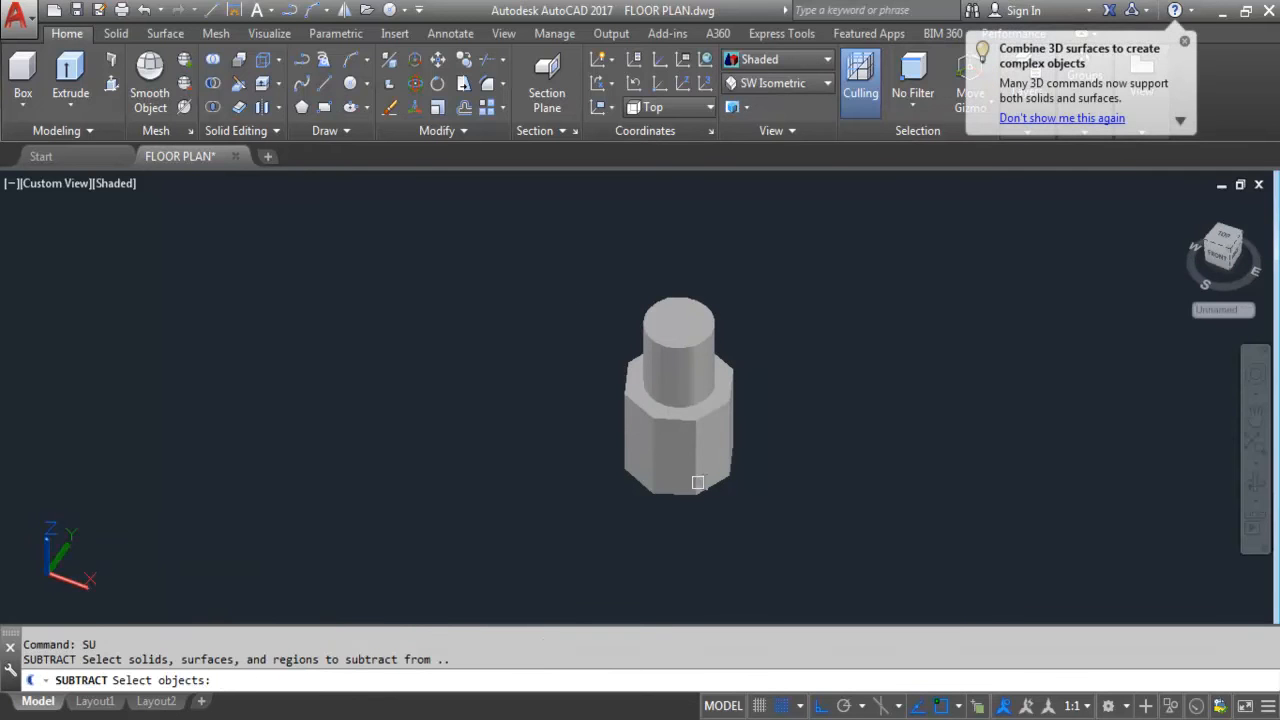
{"action": "left_click", "coordinate": [711, 433]}
{"action": "key", "text": "Return"}
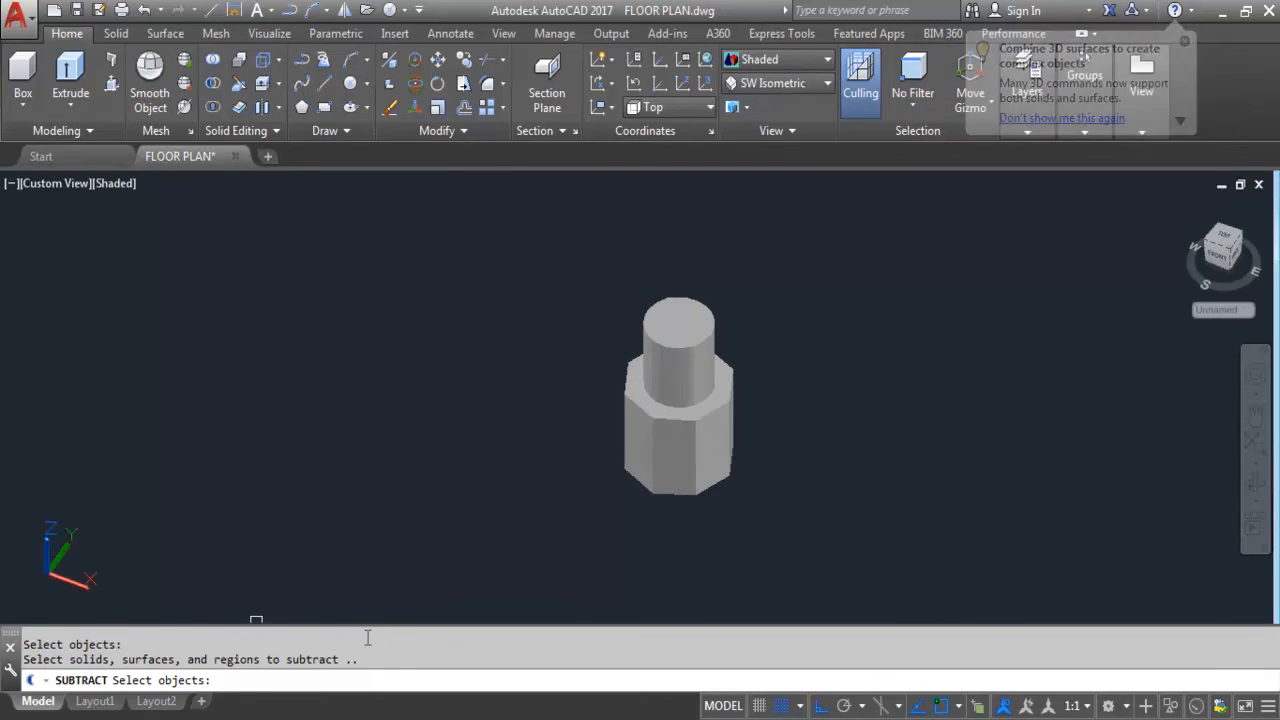
{"action": "left_click", "coordinate": [695, 346]}
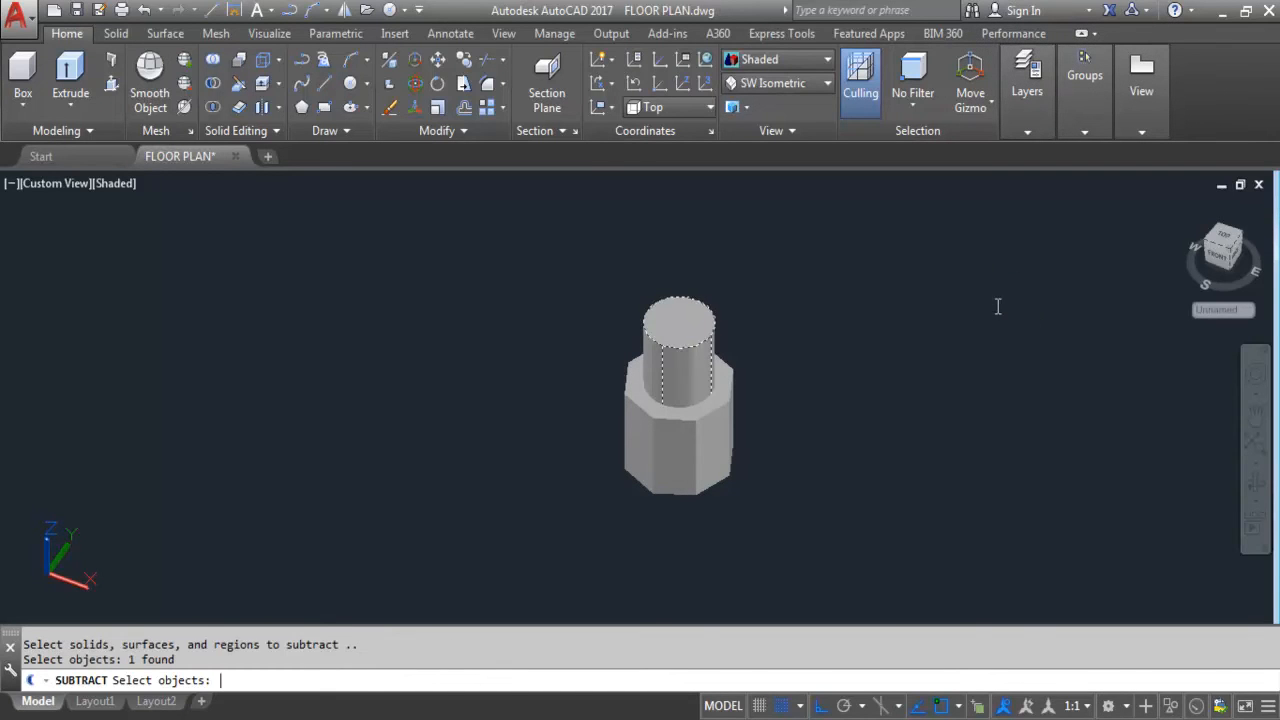
{"action": "key", "text": "Return"}
{"action": "scroll", "coordinate": [663, 426], "scroll_direction": "up", "scroll_amount": 2}
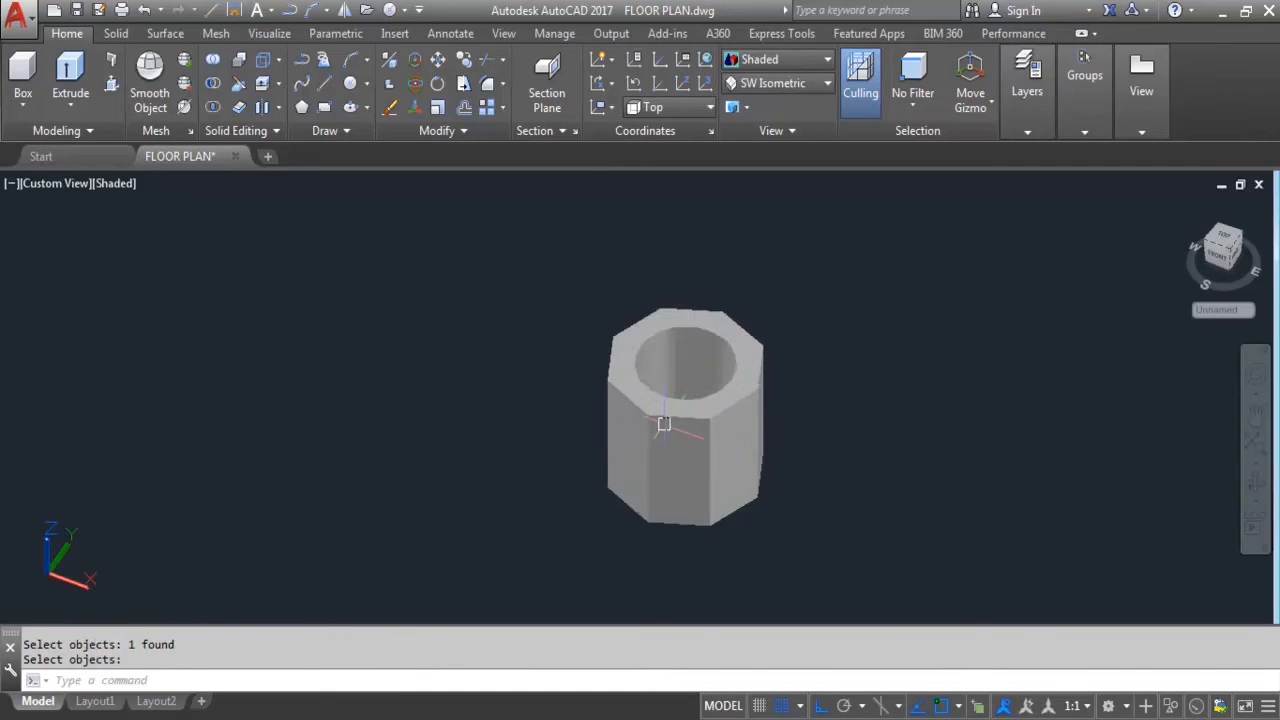
{"action": "middle_click_drag", "start_coordinate": [667, 418], "coordinate": [666, 480], "text": "shift"}
{"action": "key", "text": "Escape"}
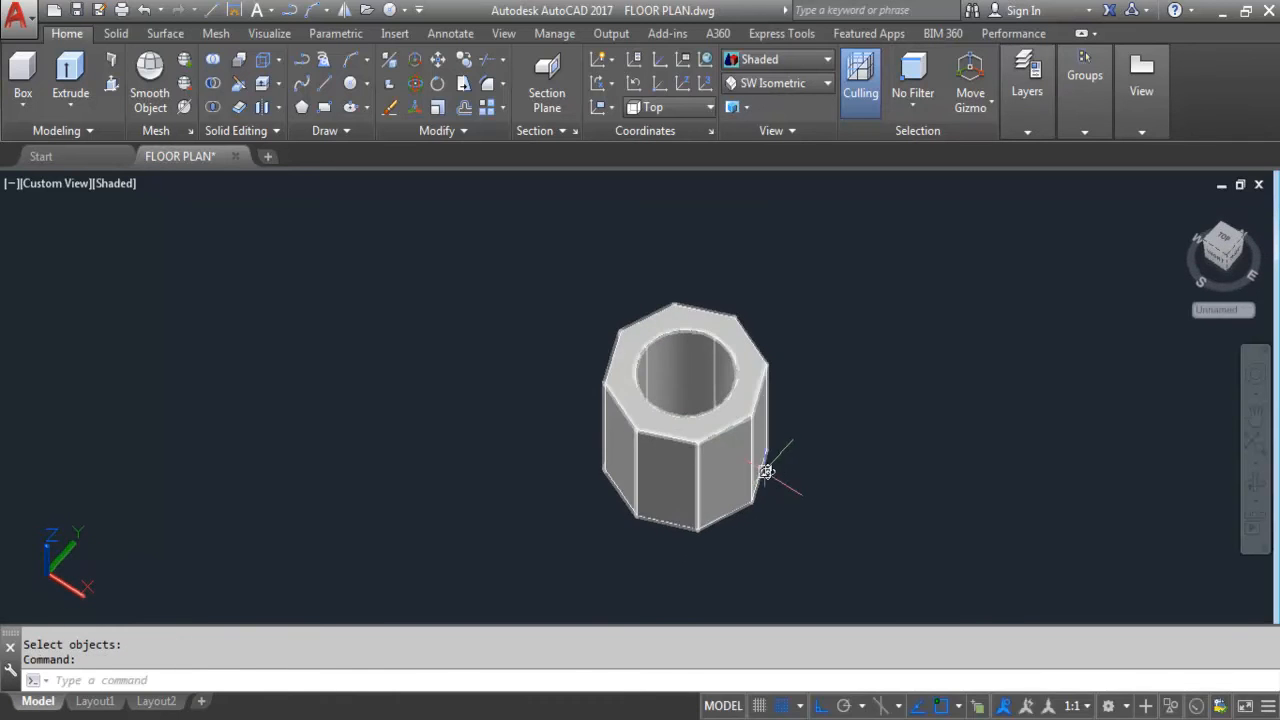
Step: Erase the hollow octagonal solid and set the drawing to the Top view
{"action": "left_click", "coordinate": [811, 491]}
{"action": "left_click", "coordinate": [525, 305]}
{"action": "key", "text": "Delete"}
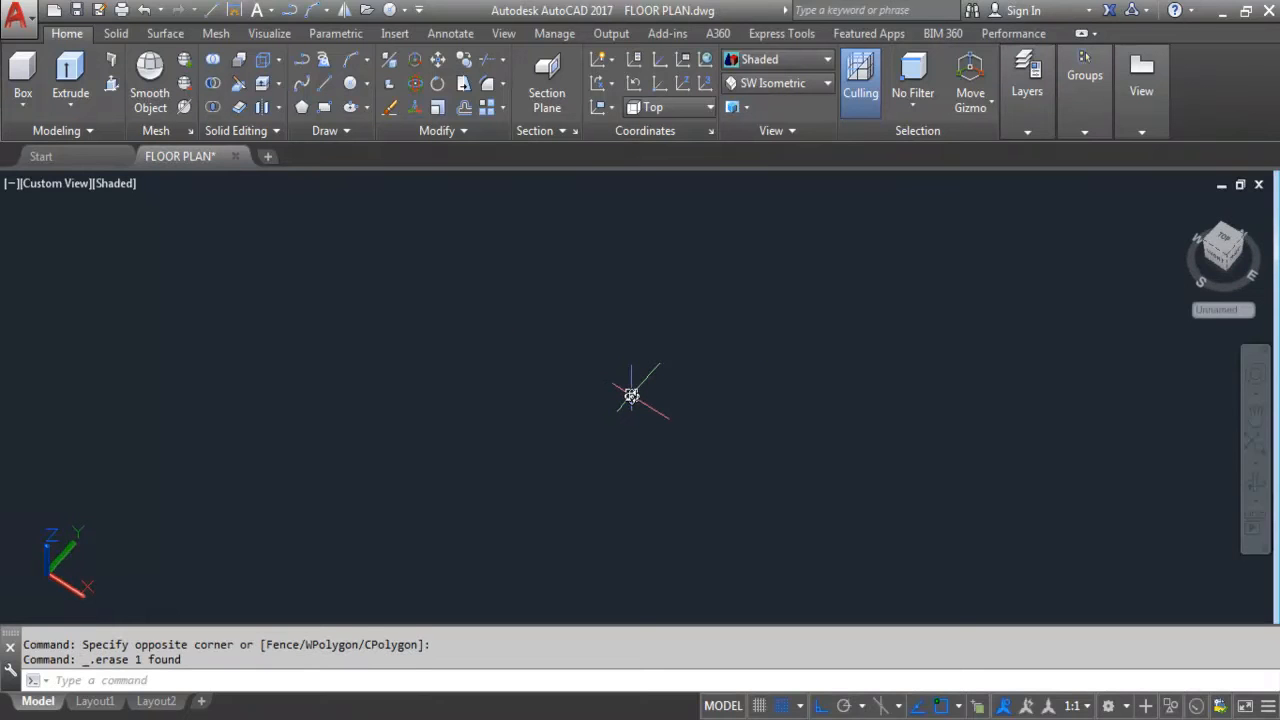
{"action": "left_click", "coordinate": [761, 86]}
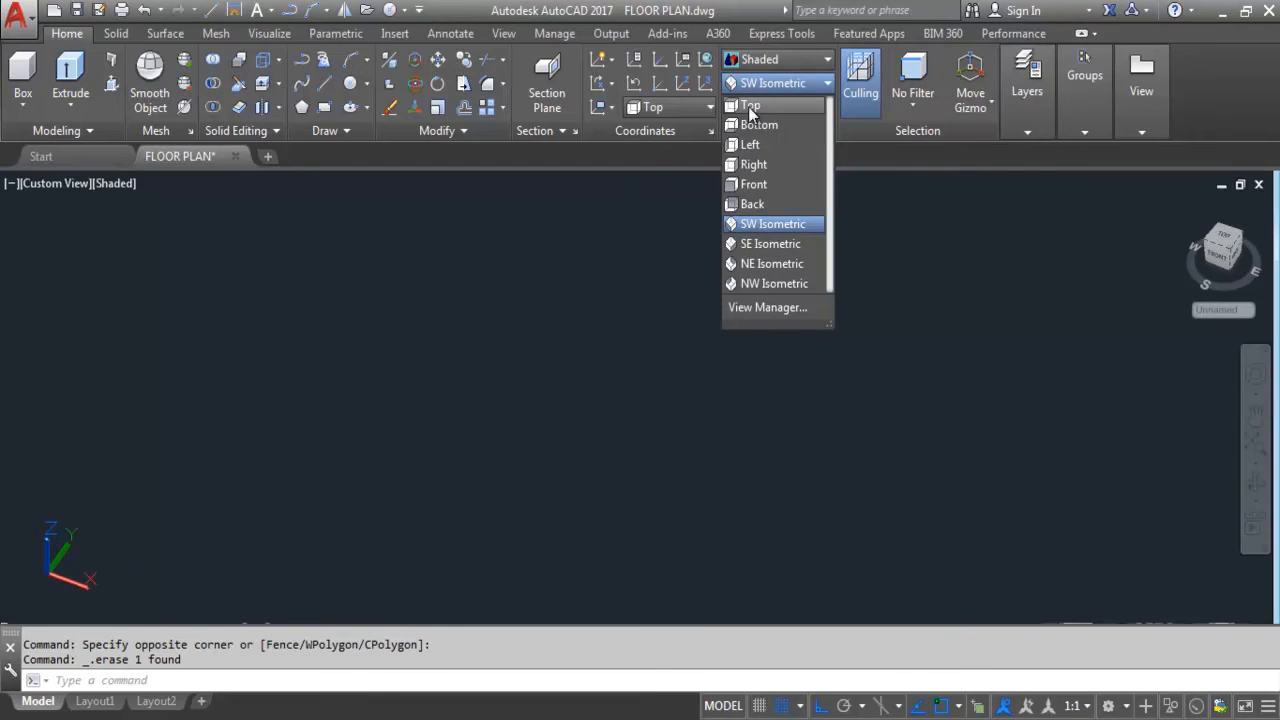
{"action": "left_click", "coordinate": [765, 106]}
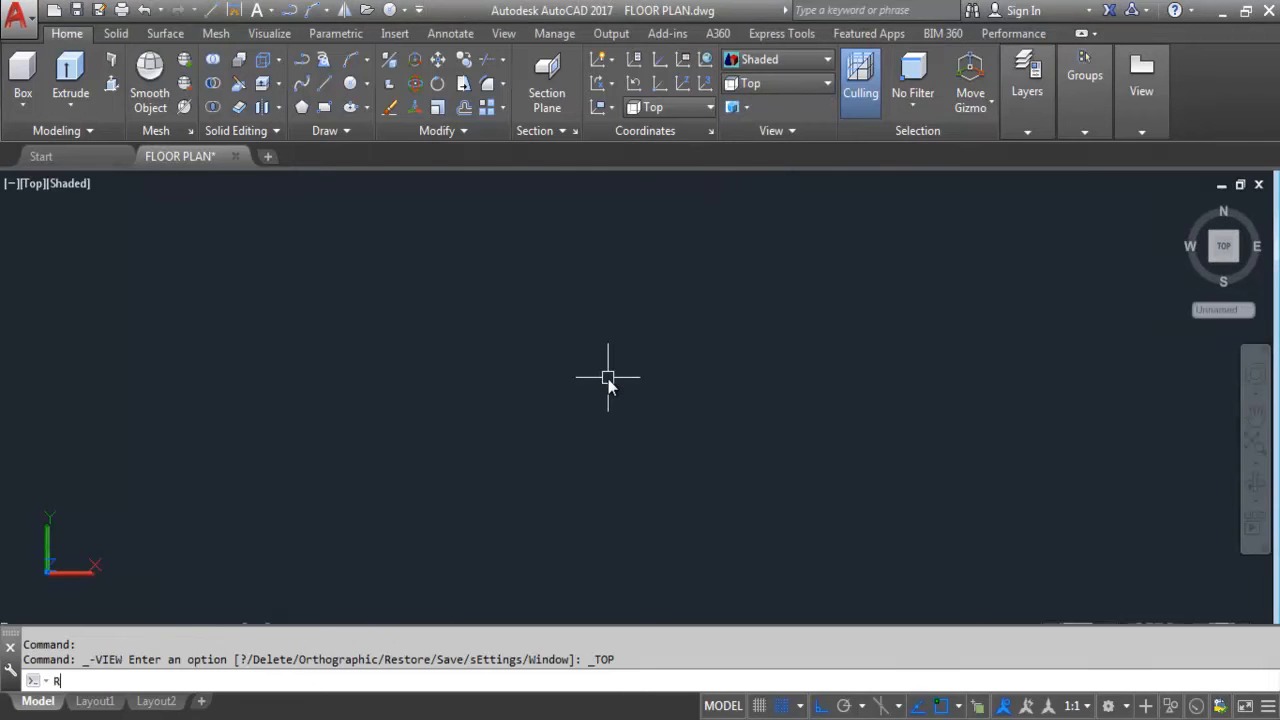
Step: Draw a rectangle with a length of 10' and a width of 12' in the empty drawing area
{"action": "key", "text": "Return"}
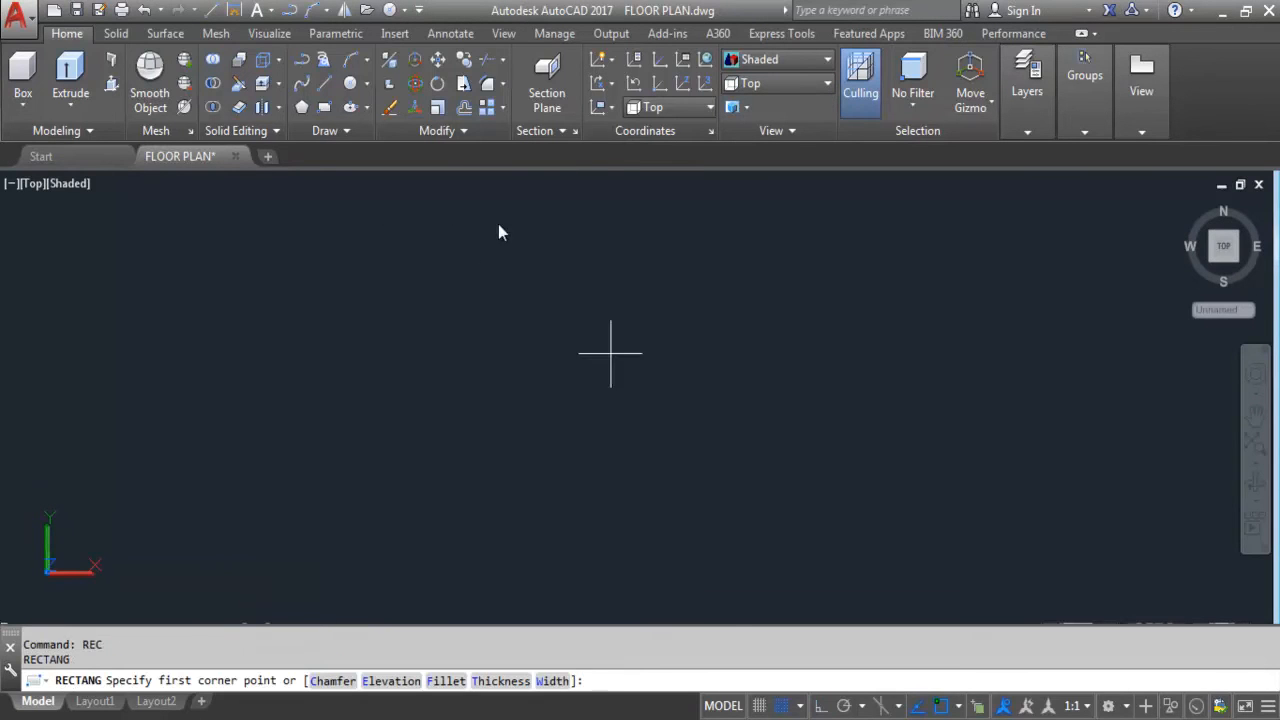
{"action": "left_click", "coordinate": [586, 302]}
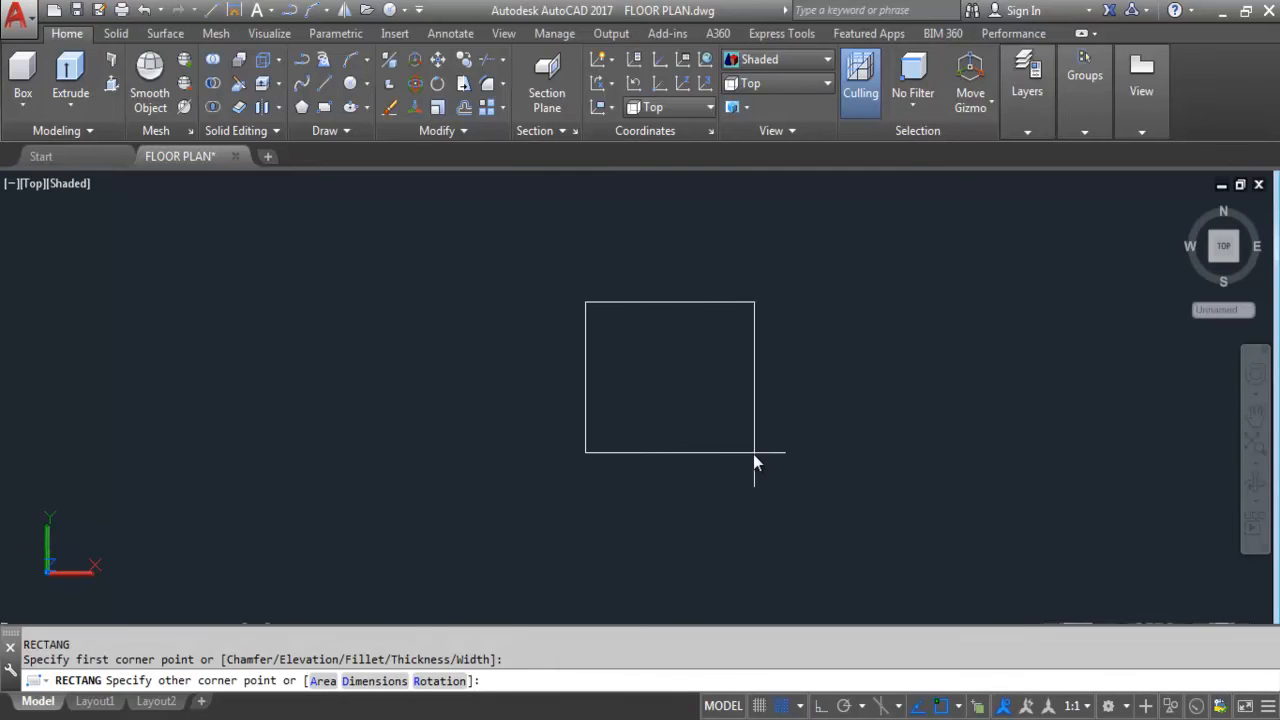
{"action": "right_click", "coordinate": [753, 454]}
{"action": "left_click", "coordinate": [801, 286]}
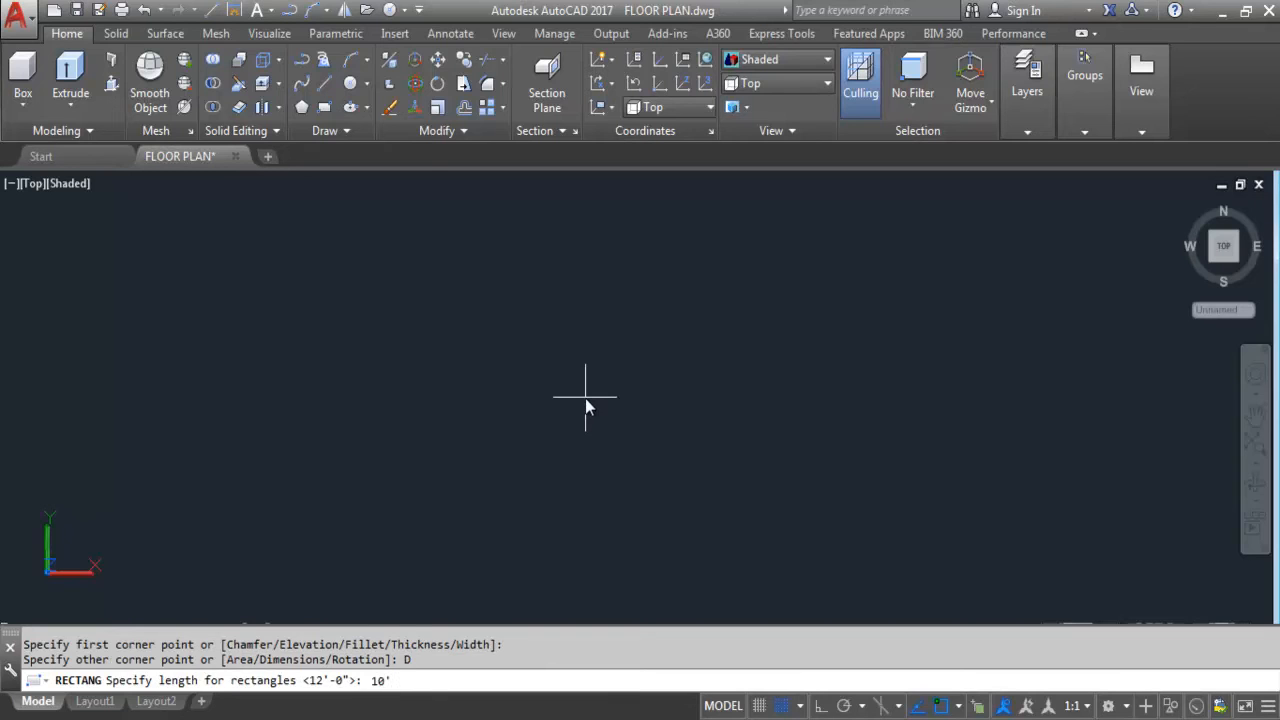
{"action": "type", "text": "10'"}
{"action": "key", "text": "Return"}
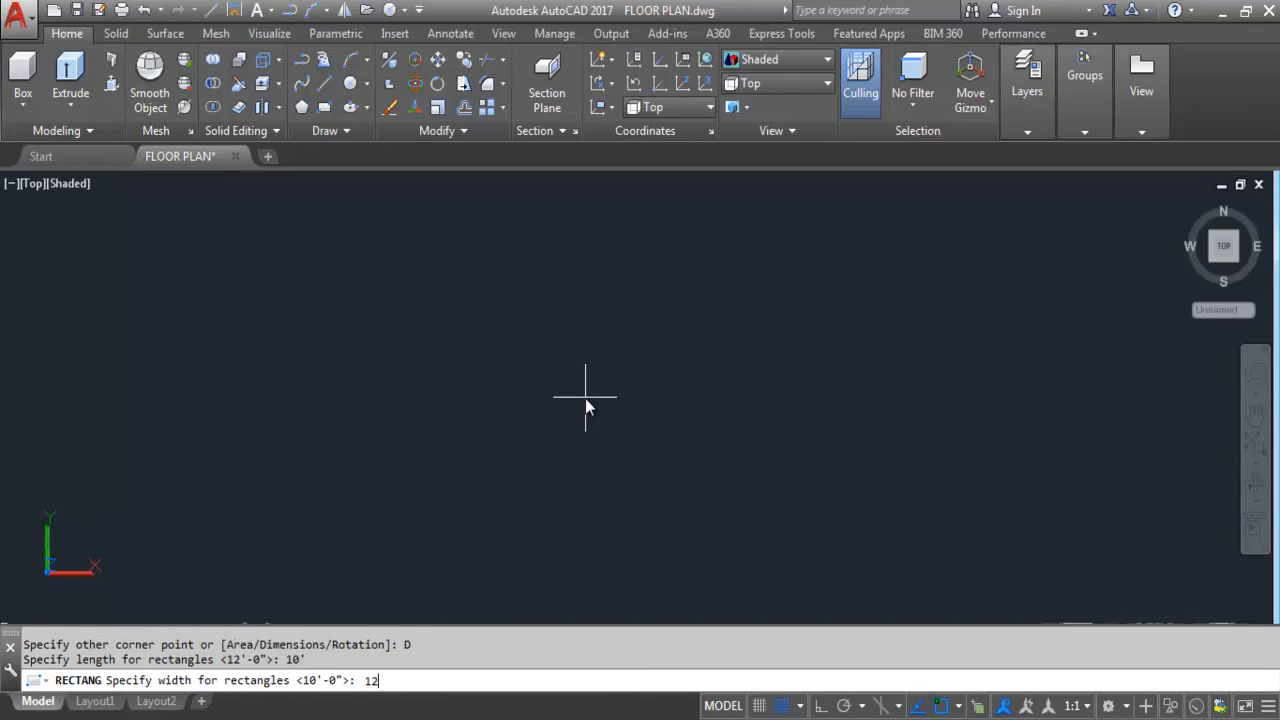
{"action": "type", "text": "12'"}
{"action": "key", "text": "Return"}
{"action": "scroll", "coordinate": [588, 398], "scroll_direction": "down", "scroll_amount": 5}
{"action": "left_click", "coordinate": [730, 462]}
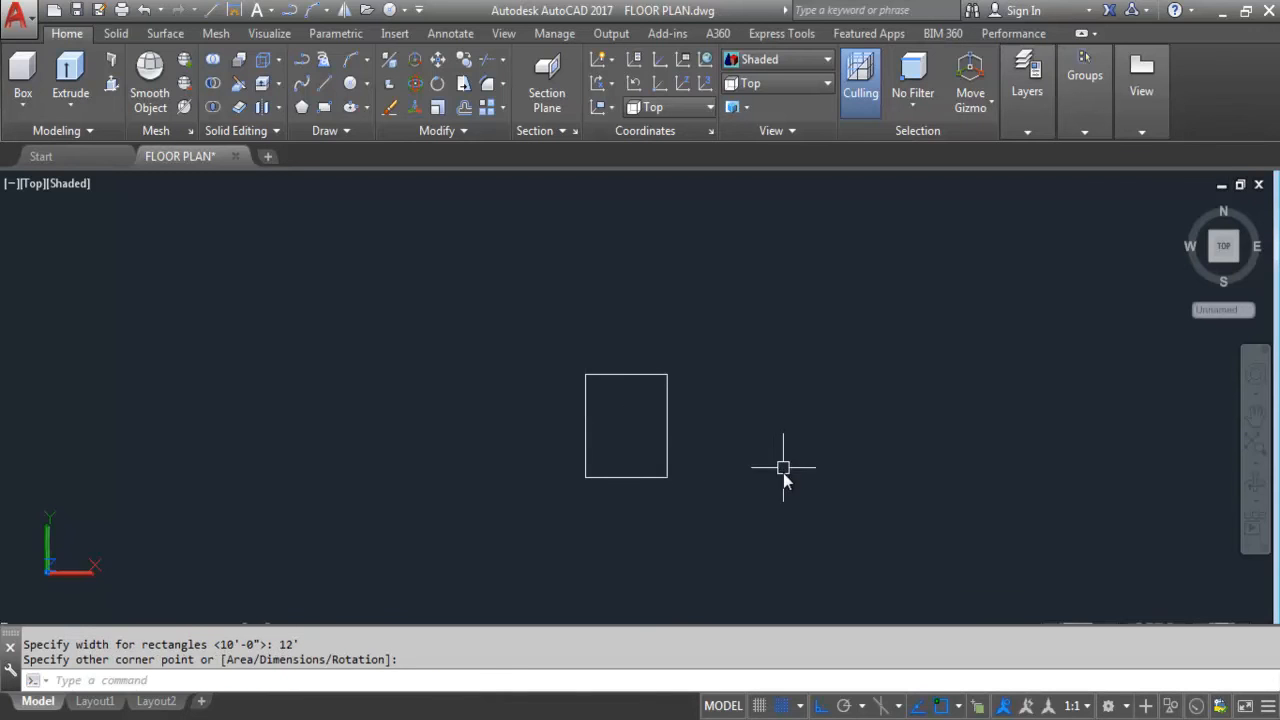
Step: Offset the rectangle inward by a distance of 10 to form the wall outline
{"action": "scroll", "coordinate": [685, 460], "scroll_direction": "up", "scroll_amount": 2}
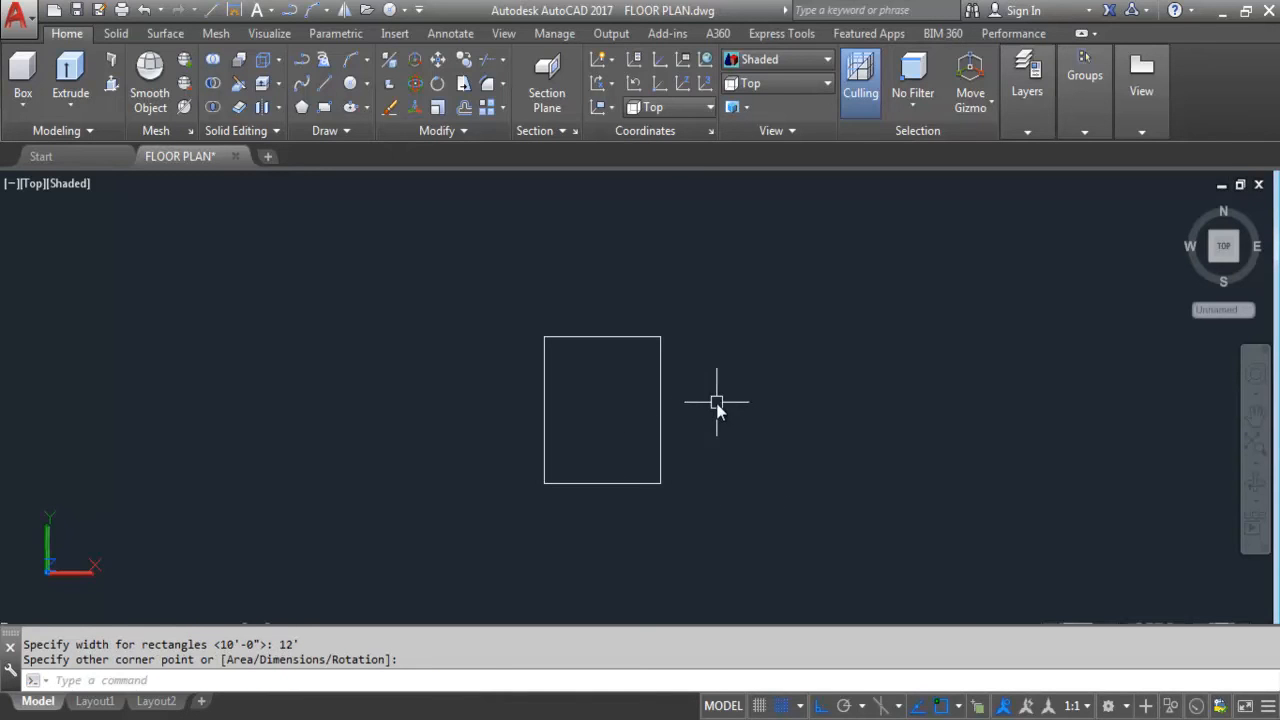
{"action": "type", "text": "o"}
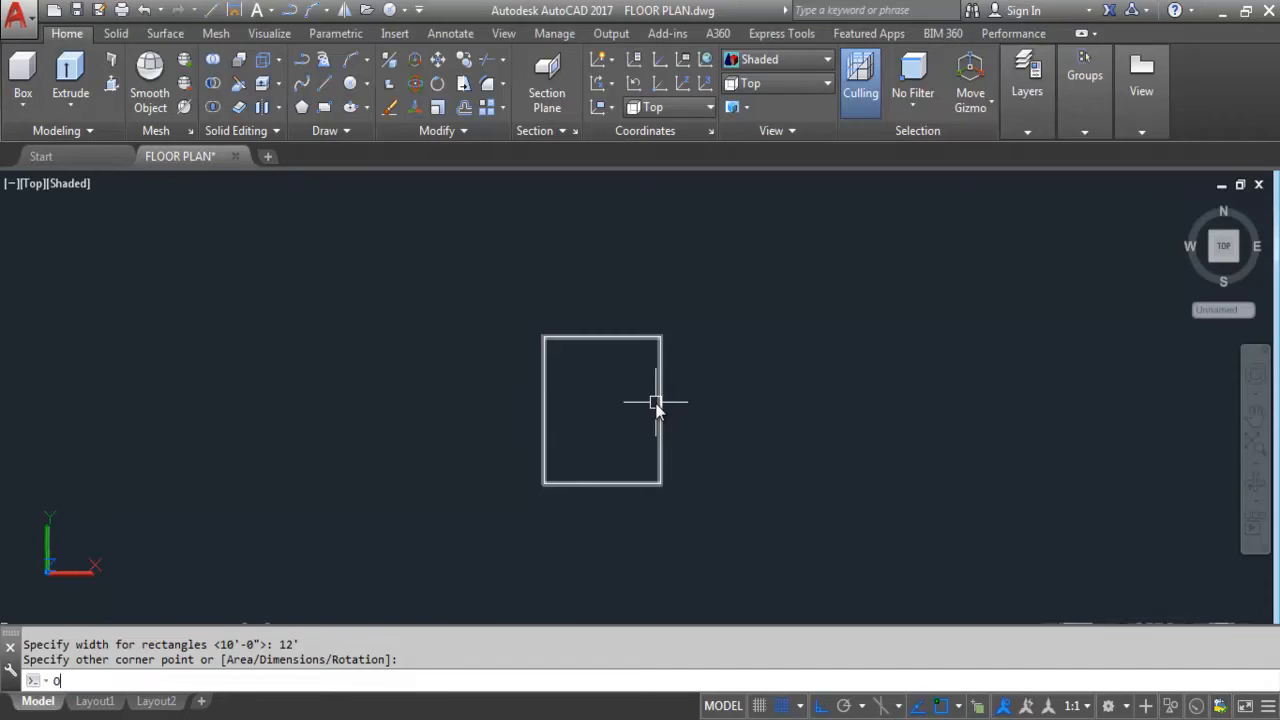
{"action": "key", "text": "Return"}
{"action": "type", "text": "10"}
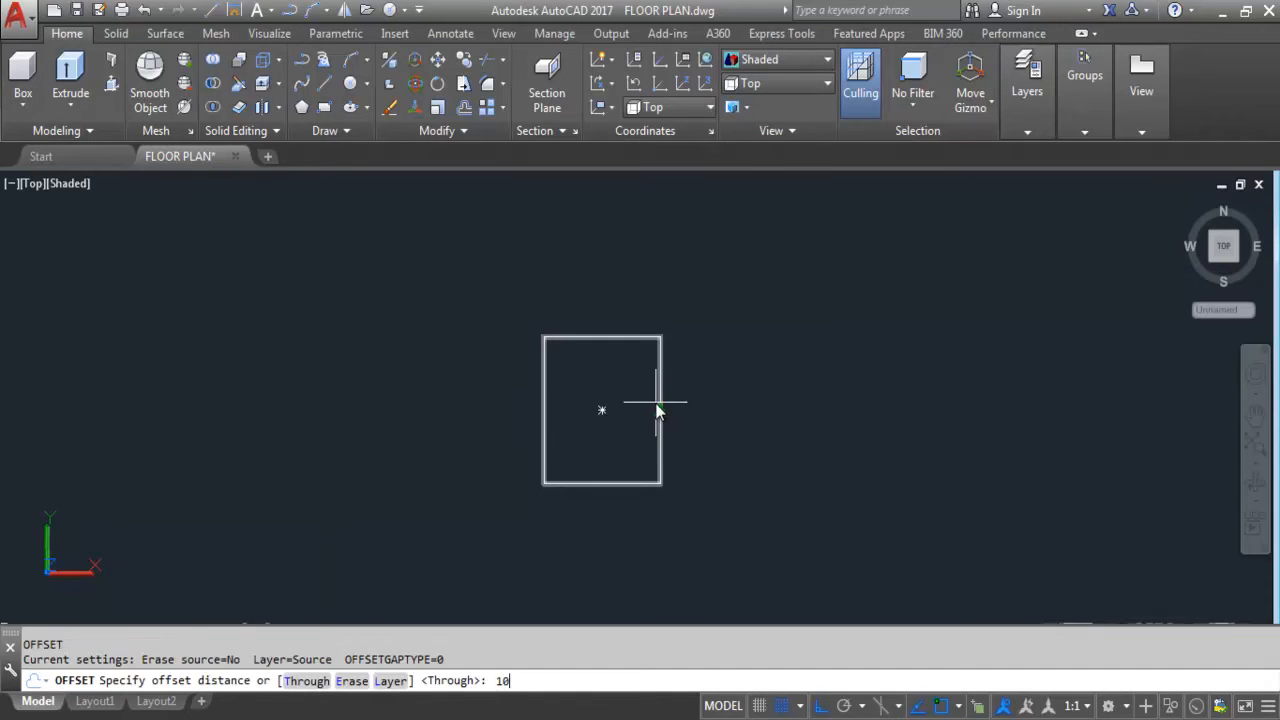
{"action": "key", "text": "Return"}
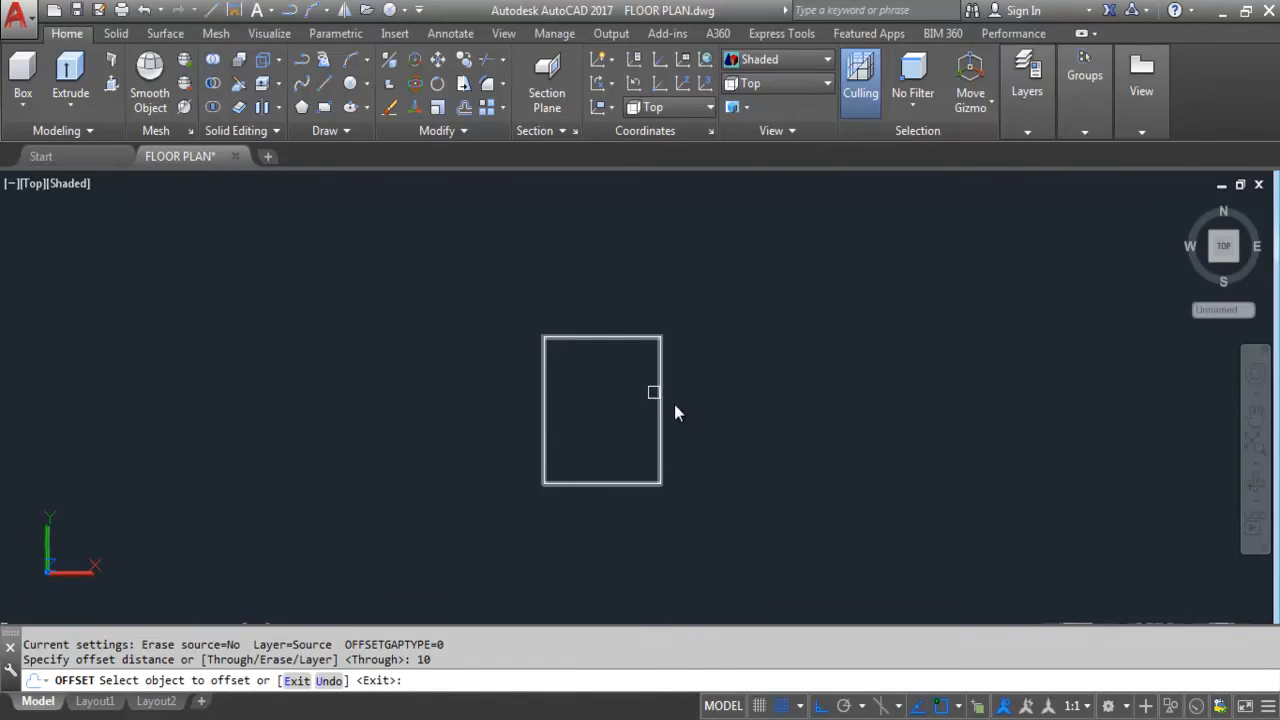
{"action": "left_click", "coordinate": [661, 430]}
{"action": "left_click", "coordinate": [597, 455]}
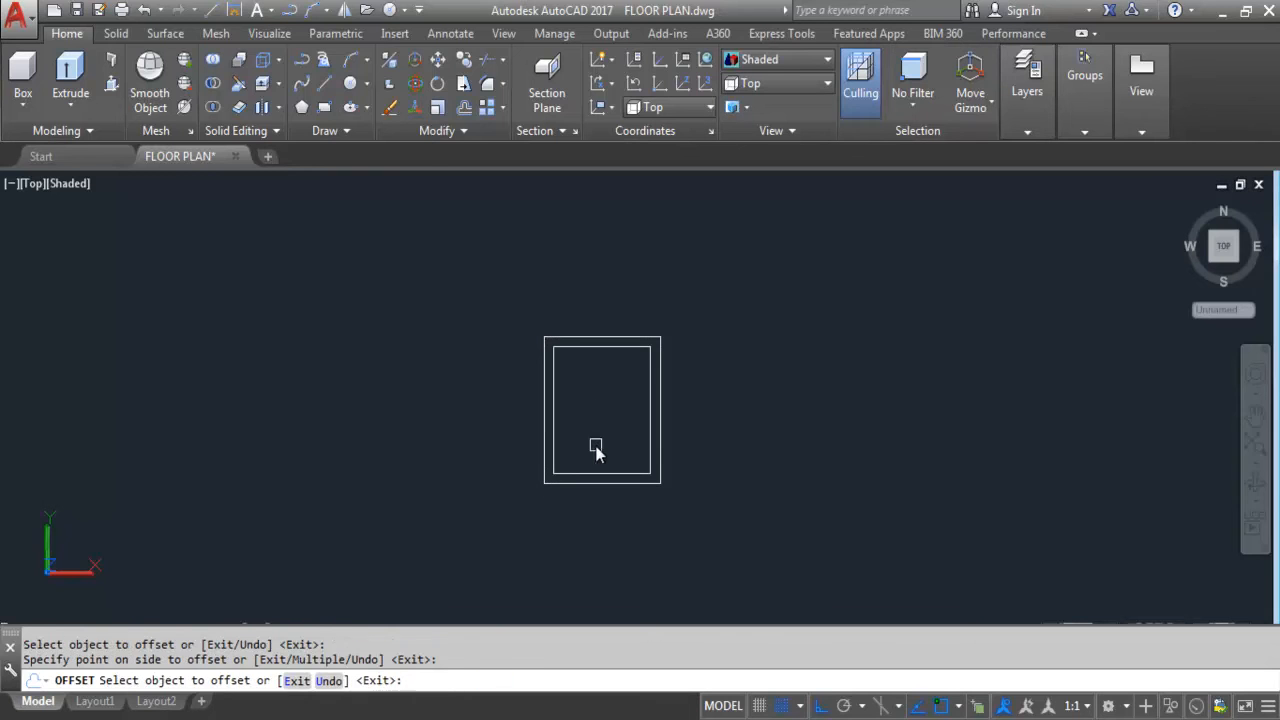
{"action": "key", "text": "Escape"}
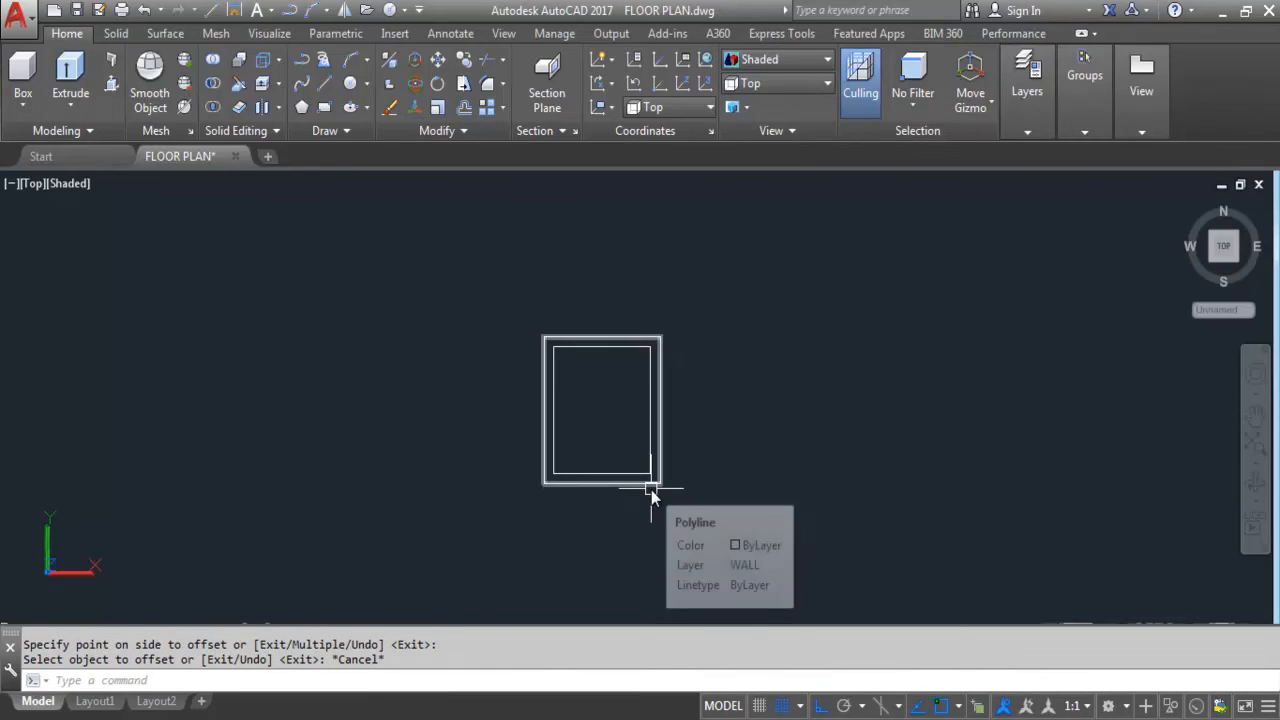
Step: Set the drawing to the SW Isometric view
{"action": "left_click", "coordinate": [757, 83]}
{"action": "left_click", "coordinate": [776, 223]}
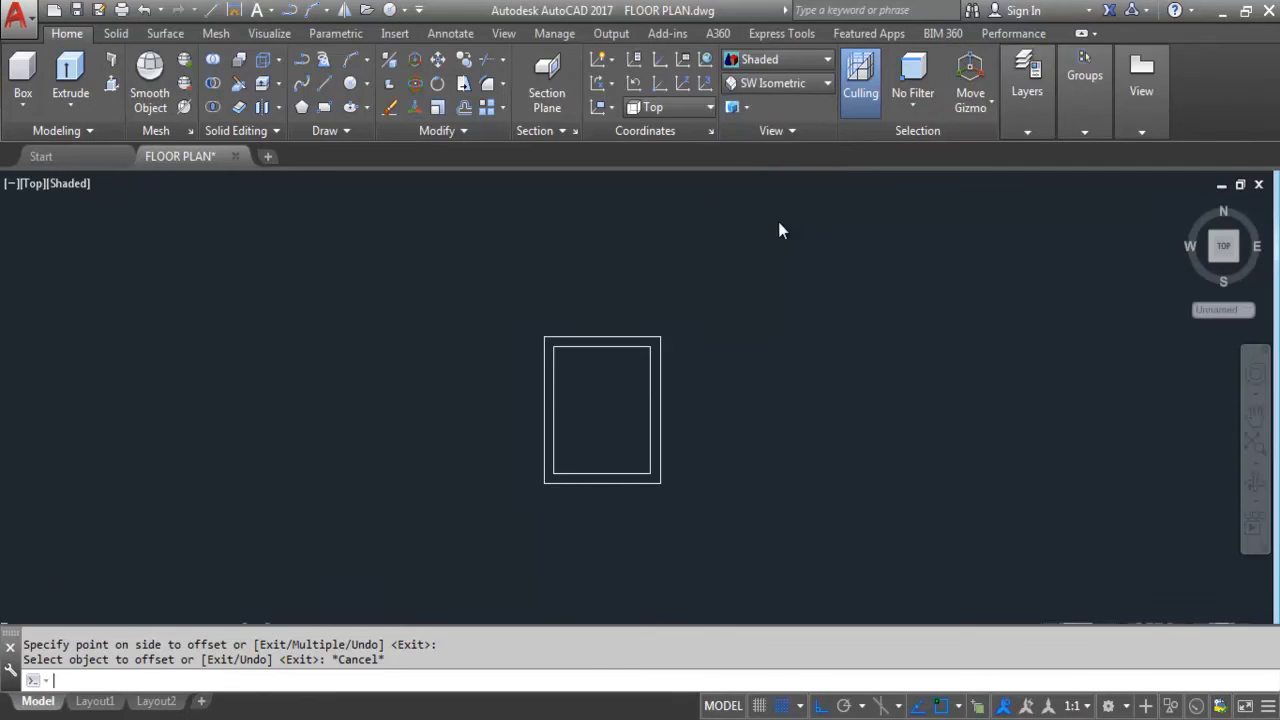
{"action": "scroll", "coordinate": [530, 295], "scroll_direction": "down", "scroll_amount": 3}
{"action": "scroll", "coordinate": [702, 400], "scroll_direction": "up", "scroll_amount": 4}
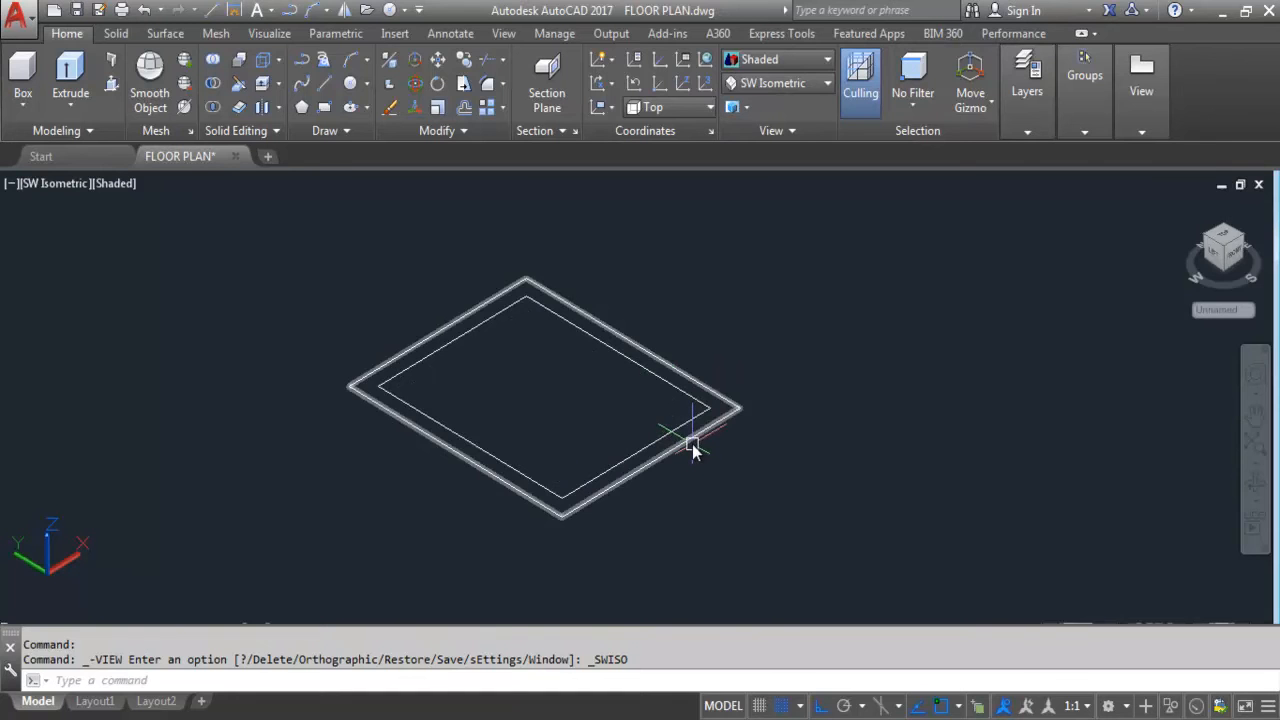
Step: Presspull the area between the two rectangles upward to a height of 10'6
{"action": "left_click", "coordinate": [112, 85]}
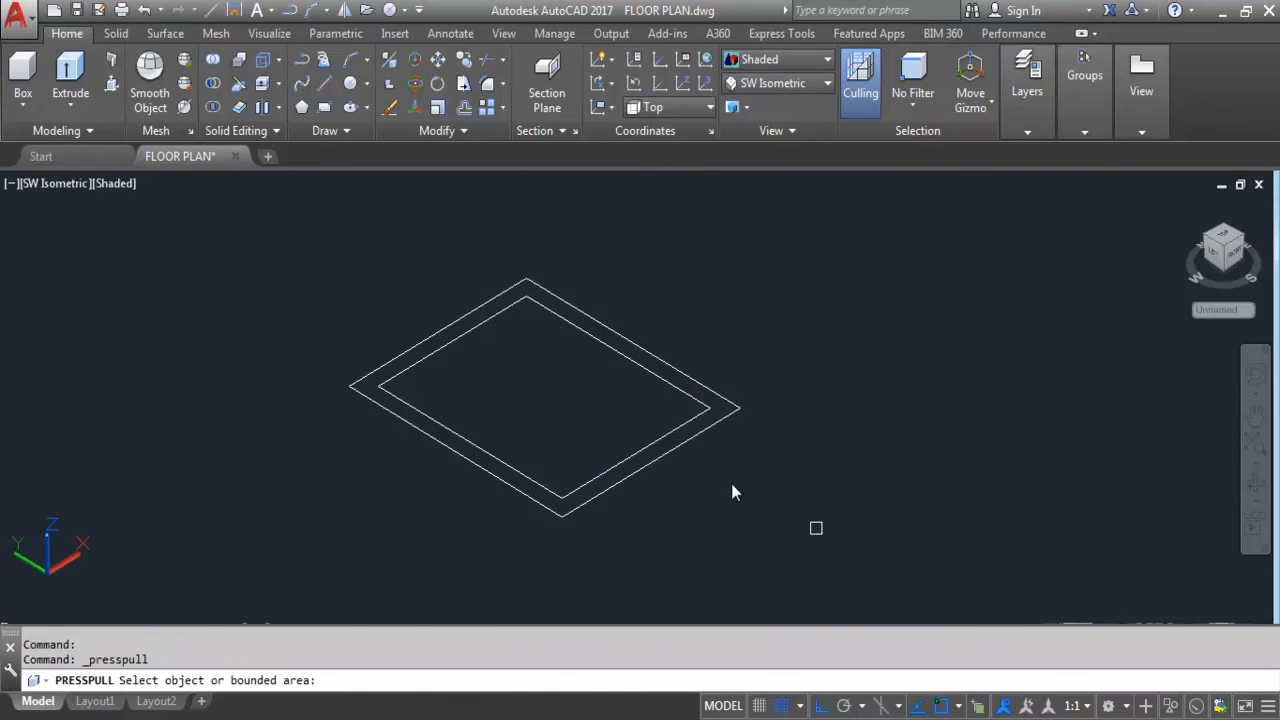
{"action": "scroll", "coordinate": [653, 457], "scroll_direction": "up", "scroll_amount": 3}
{"action": "left_click", "coordinate": [639, 449]}
{"action": "scroll", "coordinate": [780, 355], "scroll_direction": "down", "scroll_amount": 6}
{"action": "scroll", "coordinate": [792, 316], "scroll_direction": "up", "scroll_amount": 3}
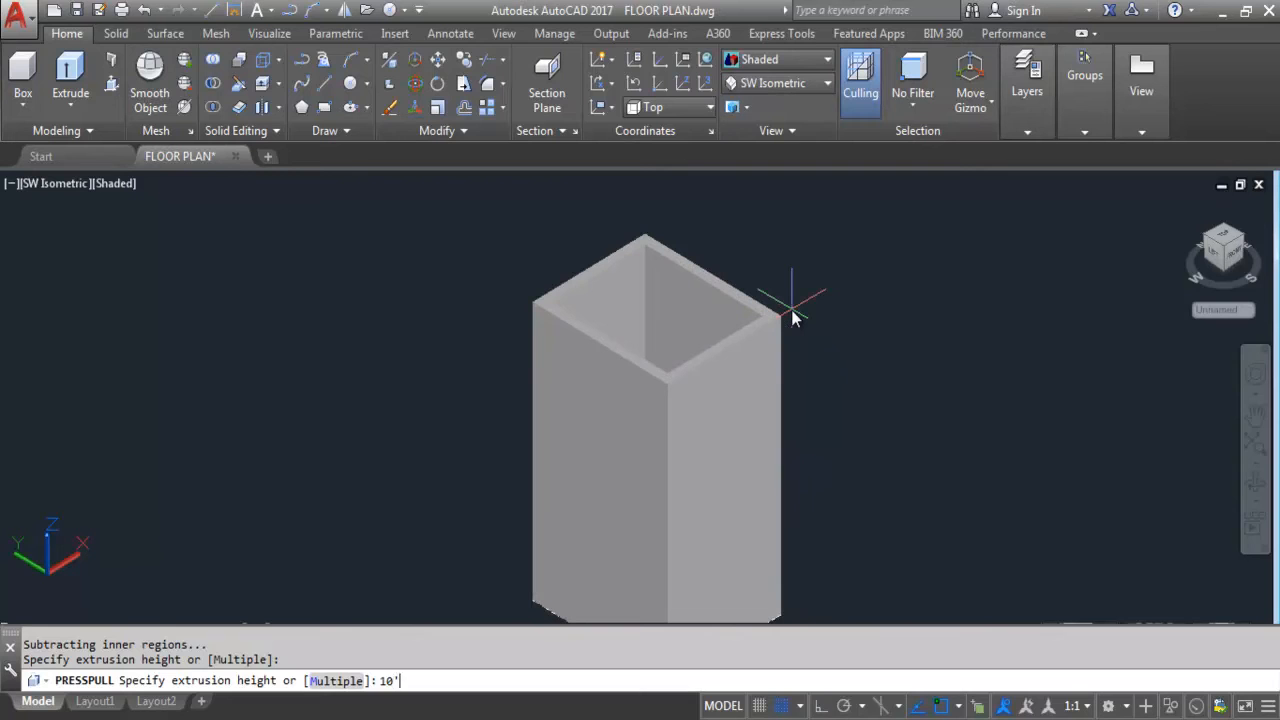
{"action": "key", "text": "Return"}
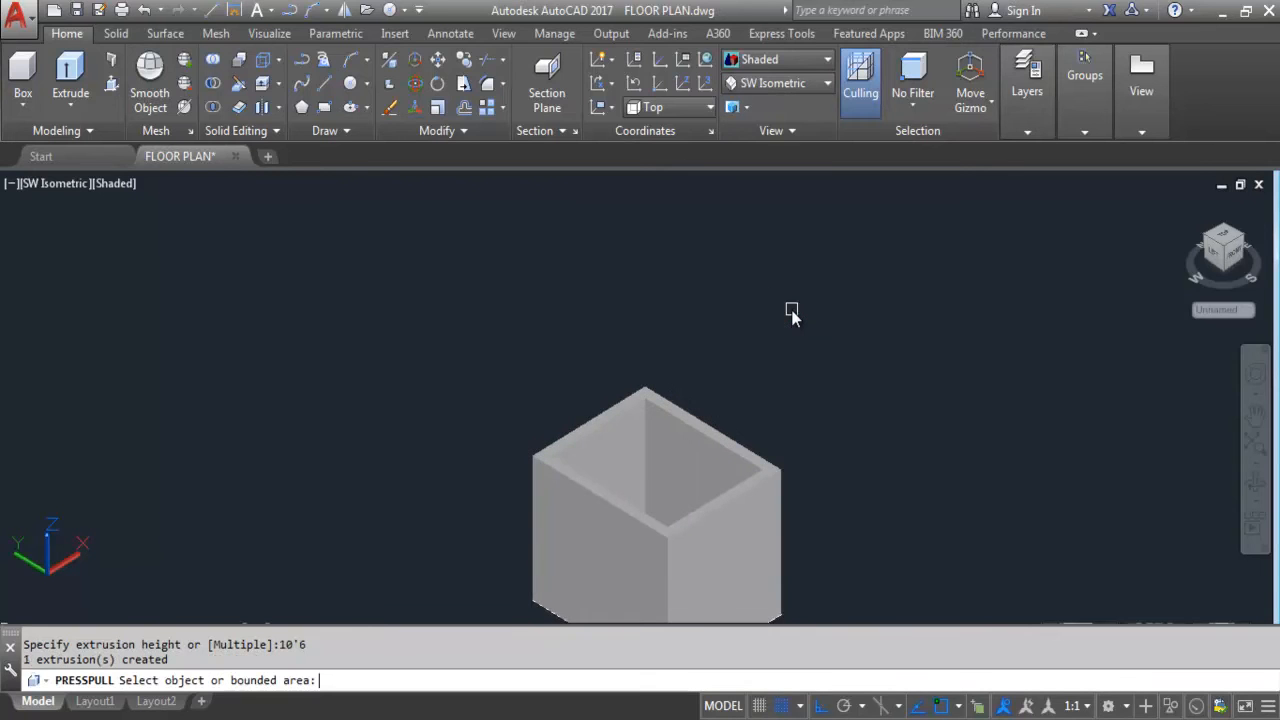
{"action": "scroll", "coordinate": [726, 563], "scroll_direction": "down", "scroll_amount": 2}
{"action": "scroll", "coordinate": [718, 577], "scroll_direction": "up", "scroll_amount": 1}
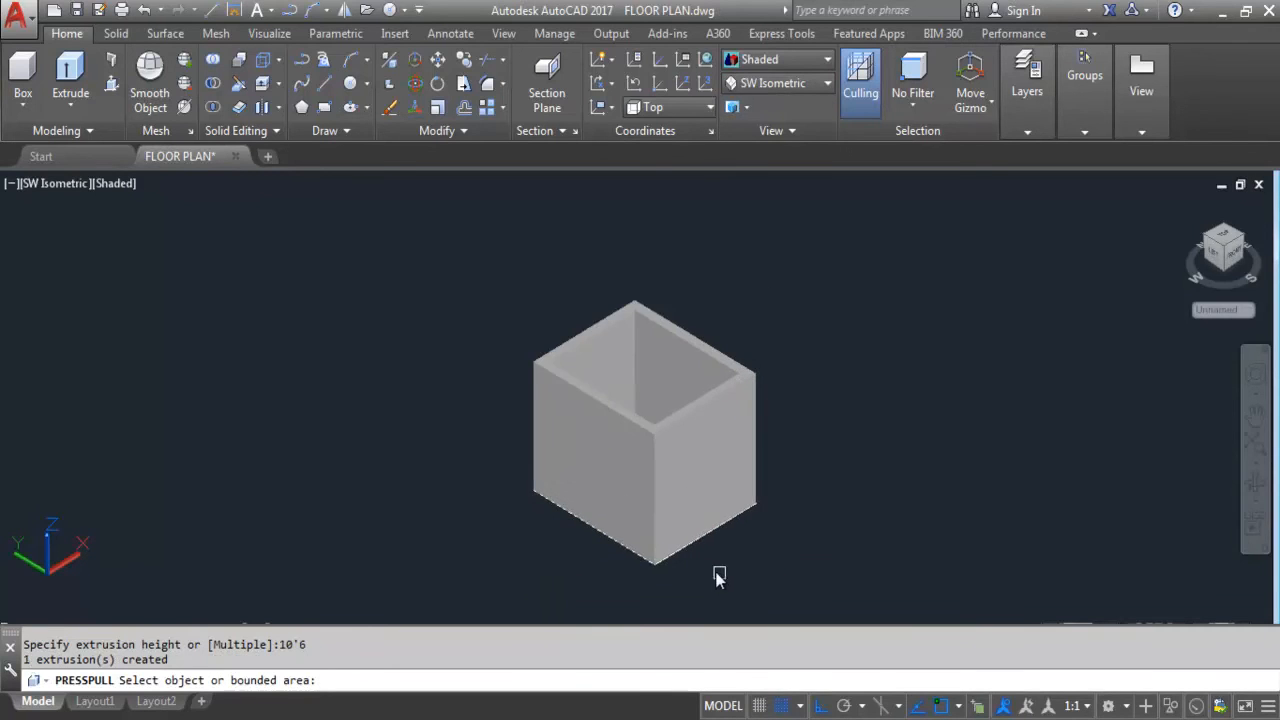
{"action": "key", "text": "Return"}
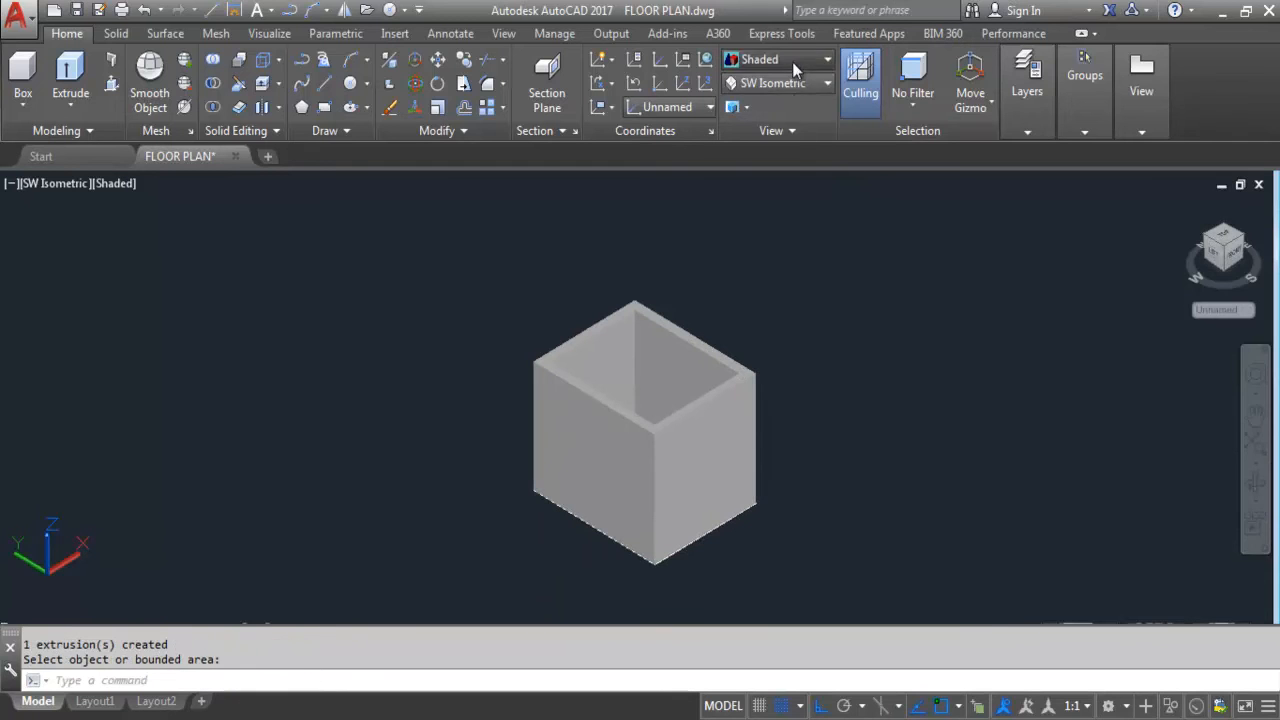
Step: Display the walls in the 2D Wireframe visual style and set the drawing to the Top view
{"action": "left_click", "coordinate": [792, 60]}
{"action": "left_click", "coordinate": [764, 92]}
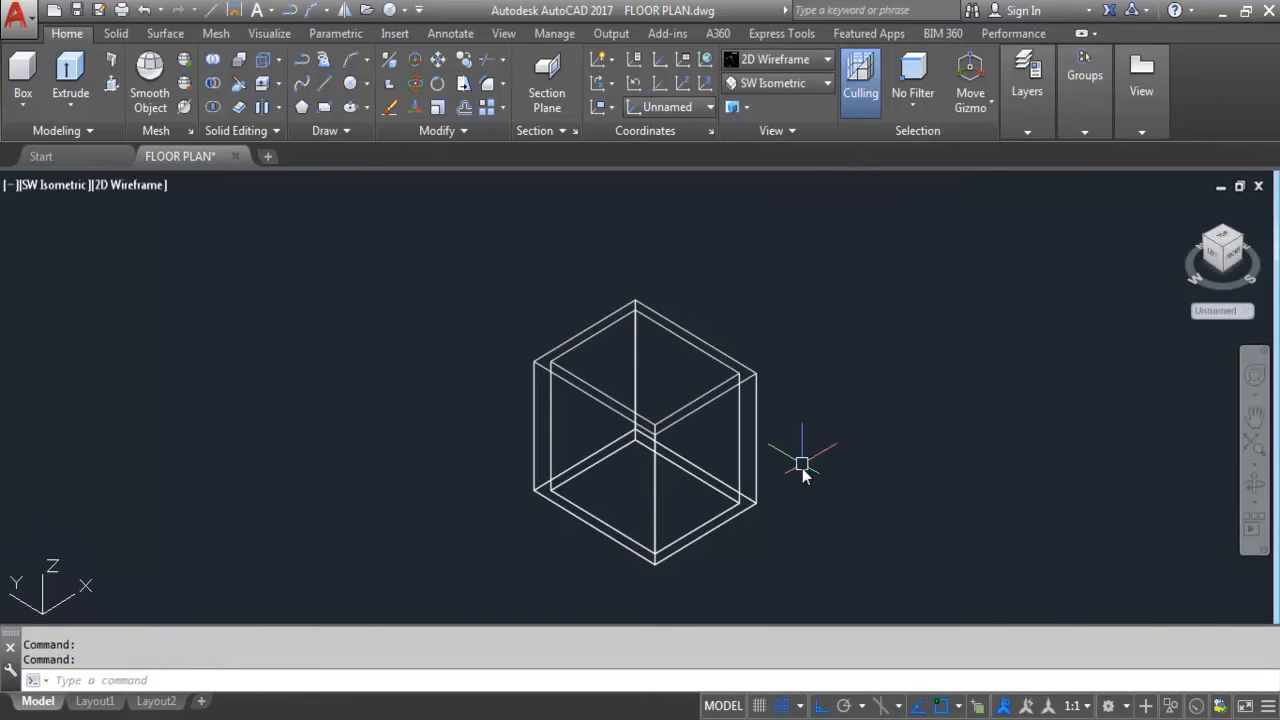
{"action": "left_click", "coordinate": [686, 410]}
{"action": "key", "text": "Escape"}
{"action": "scroll", "coordinate": [714, 583], "scroll_direction": "up", "scroll_amount": 5}
{"action": "left_click", "coordinate": [787, 83]}
{"action": "left_click", "coordinate": [785, 105]}
{"action": "scroll", "coordinate": [584, 252], "scroll_direction": "down", "scroll_amount": 4}
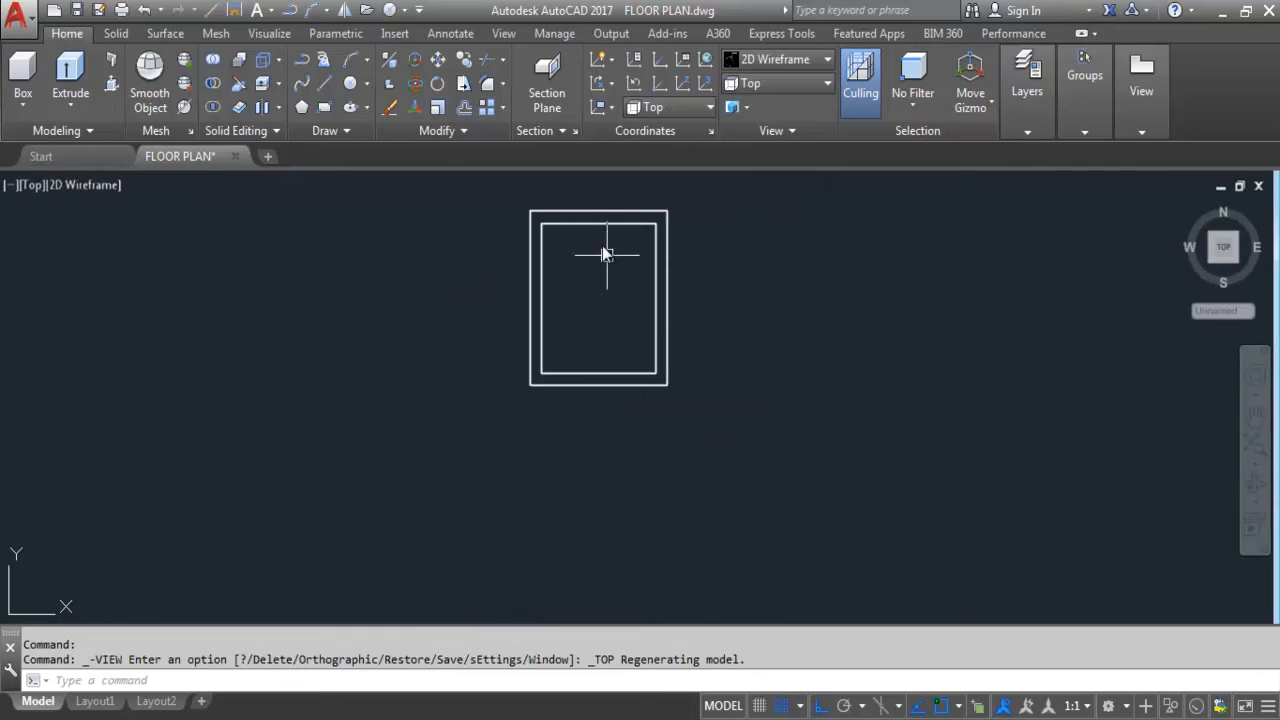
{"action": "key", "text": "Return"}
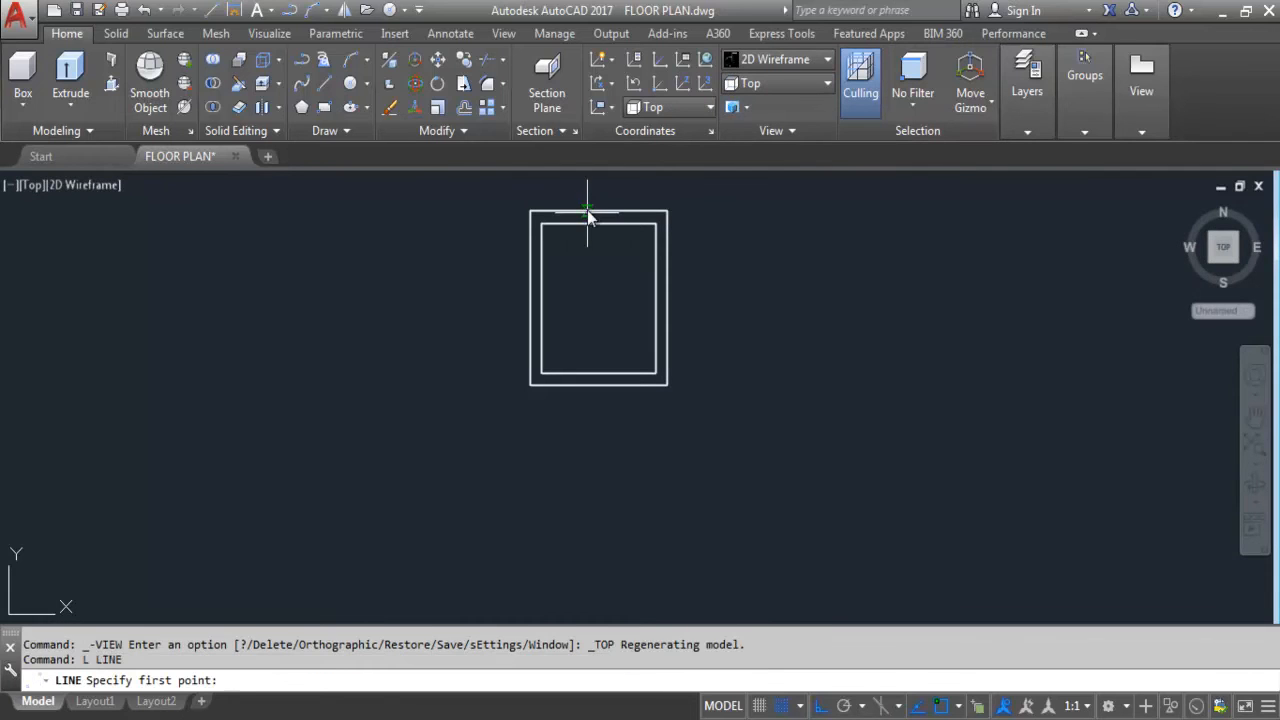
{"action": "left_click", "coordinate": [599, 225]}
{"action": "scroll", "coordinate": [597, 371], "scroll_direction": "down", "scroll_amount": 1}
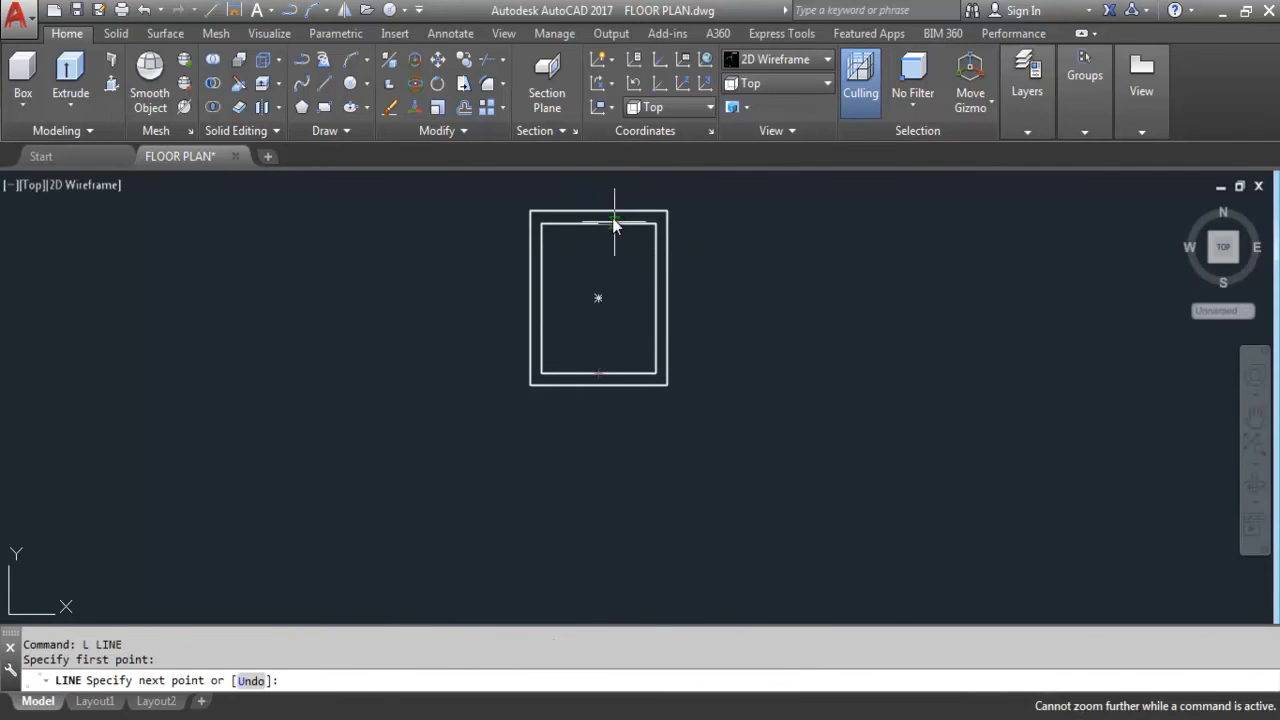
{"action": "key", "text": "Escape"}
Step: Draw a vertical line from the midpoint of the upper wall's inner edge outward beyond the wall
{"action": "scroll", "coordinate": [580, 414], "scroll_direction": "down", "scroll_amount": 3}
{"action": "scroll", "coordinate": [588, 351], "scroll_direction": "up", "scroll_amount": 3}
{"action": "key", "text": "Return"}
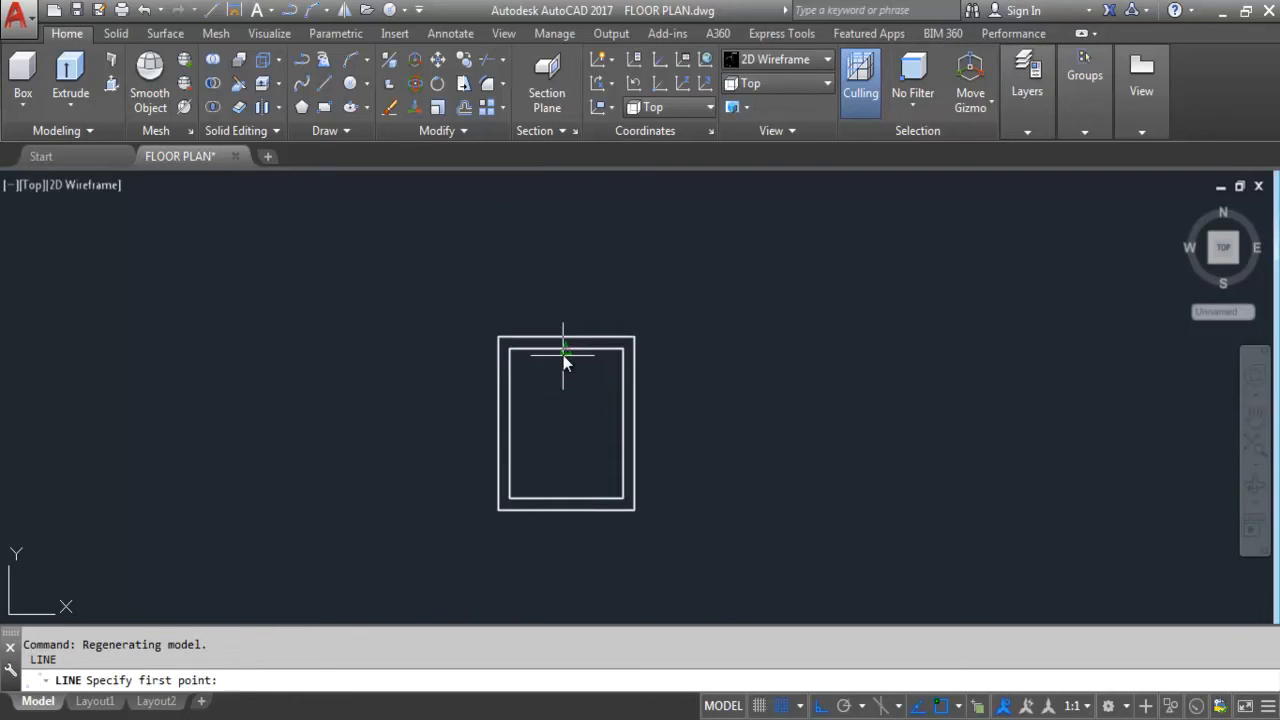
{"action": "left_click", "coordinate": [566, 347]}
{"action": "left_click", "coordinate": [577, 269]}
{"action": "key", "text": "Escape"}
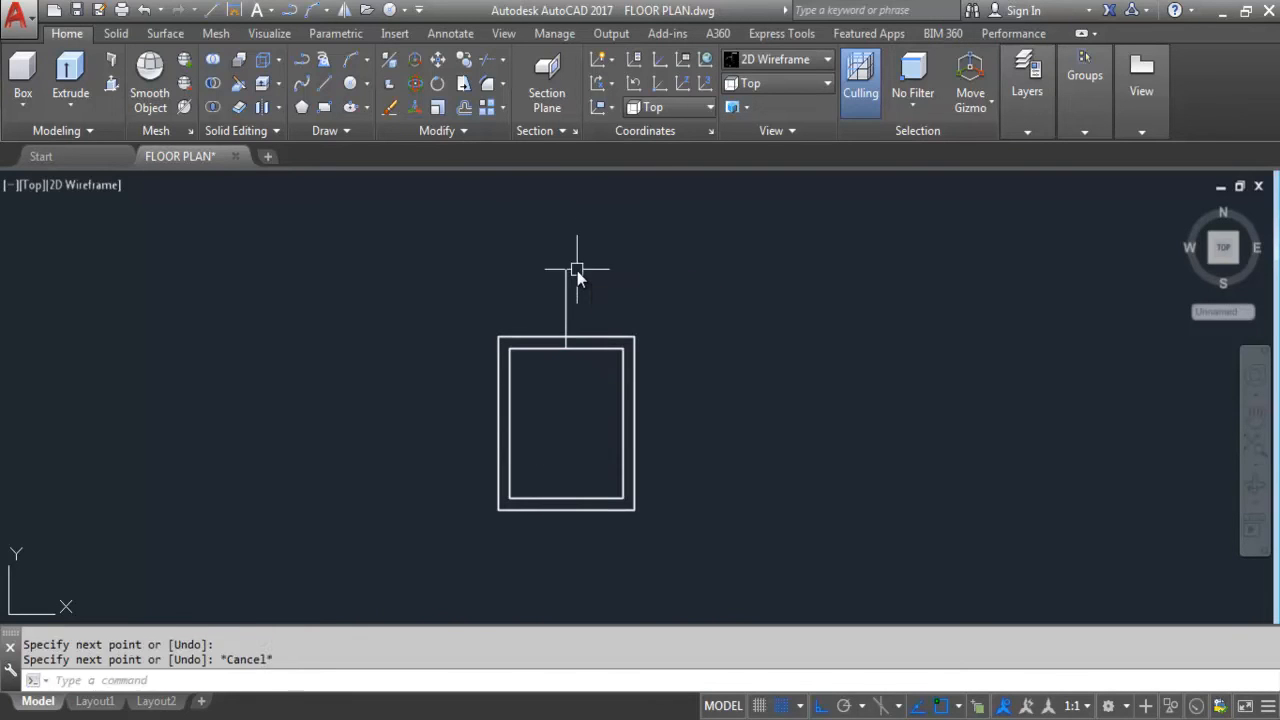
Step: Offset the vertical line to both sides by about one fifth of the room's outer width and erase the original middle line
{"action": "type", "text": "O"}
{"action": "key", "text": "Return"}
{"action": "type", "text": "4"}
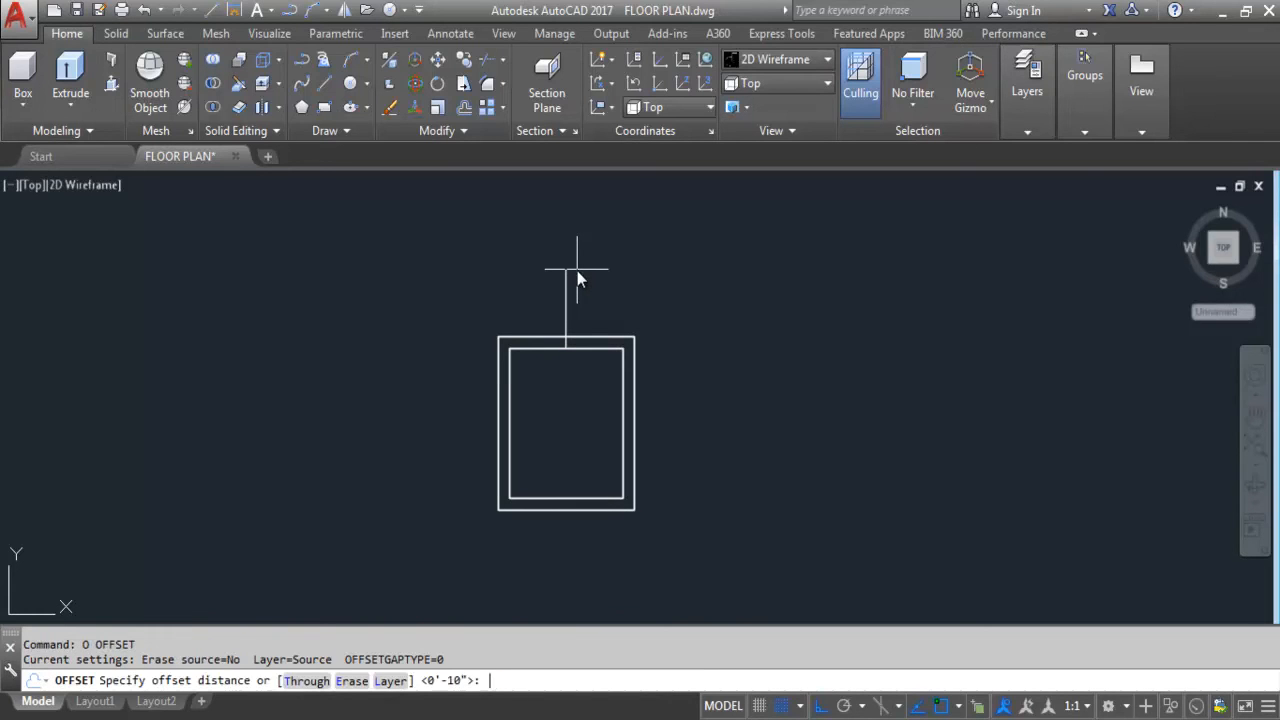
{"action": "key", "text": "Return"}
{"action": "left_click", "coordinate": [546, 337]}
{"action": "left_click", "coordinate": [565, 298]}
{"action": "left_click", "coordinate": [492, 285]}
{"action": "left_click", "coordinate": [566, 300]}
{"action": "left_click", "coordinate": [683, 296]}
{"action": "key", "text": "Escape"}
{"action": "left_click", "coordinate": [567, 285]}
{"action": "key", "text": "Delete"}
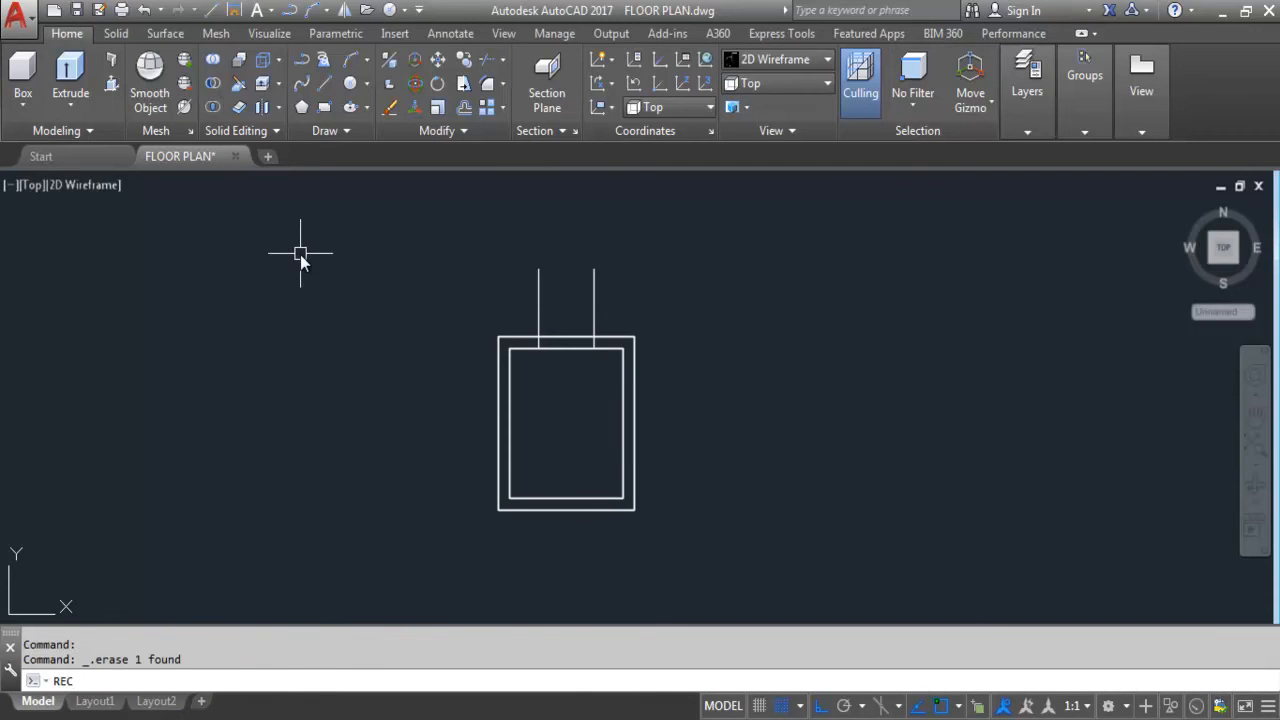
Step: Draw a rectangle across the upper wall's thickness between the two vertical lines and erase both lines
{"action": "type", "text": "REC"}
{"action": "key", "text": "Return"}
{"action": "left_click", "coordinate": [593, 348]}
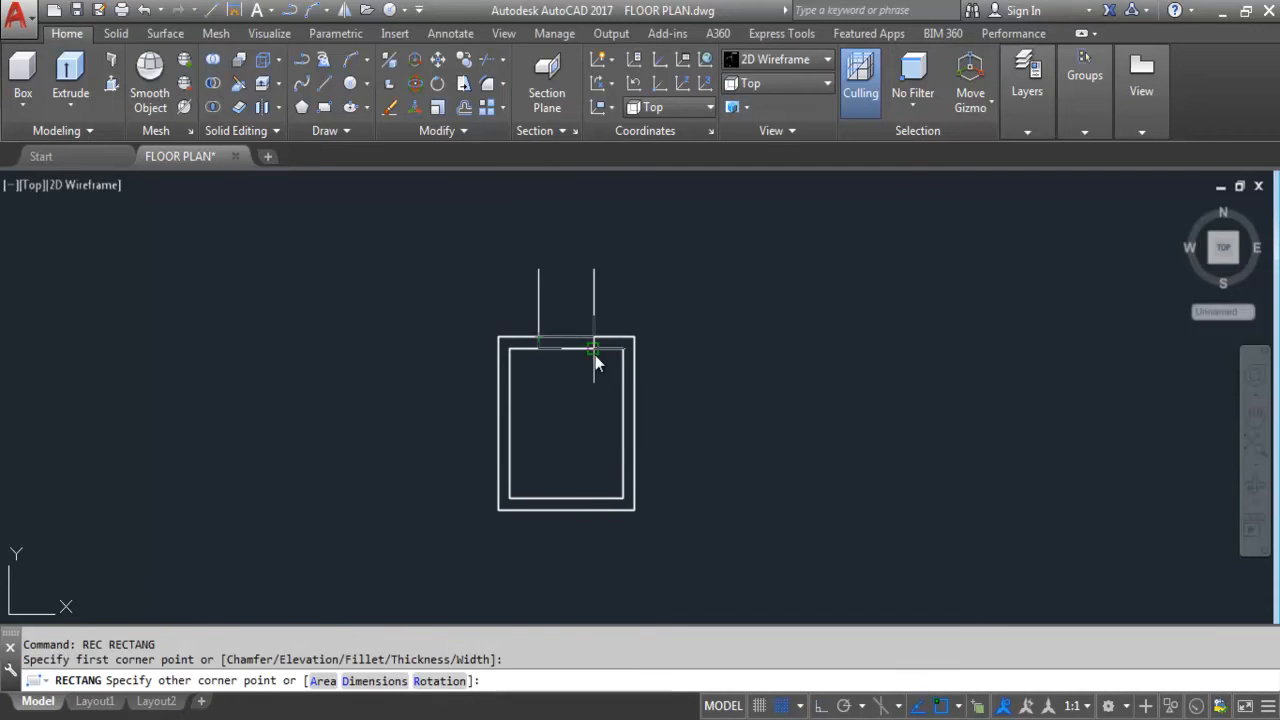
{"action": "left_click", "coordinate": [595, 352]}
{"action": "left_click", "coordinate": [603, 272]}
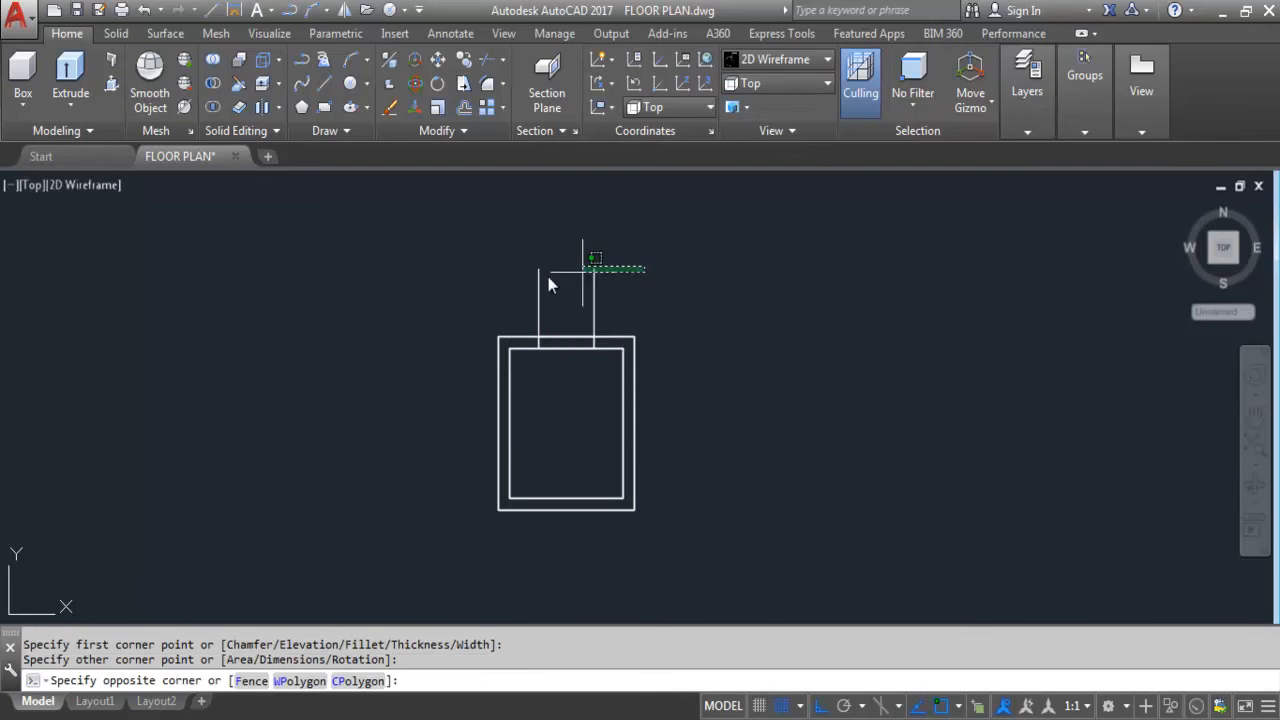
{"action": "left_click", "coordinate": [499, 288]}
{"action": "key", "text": "Delete"}
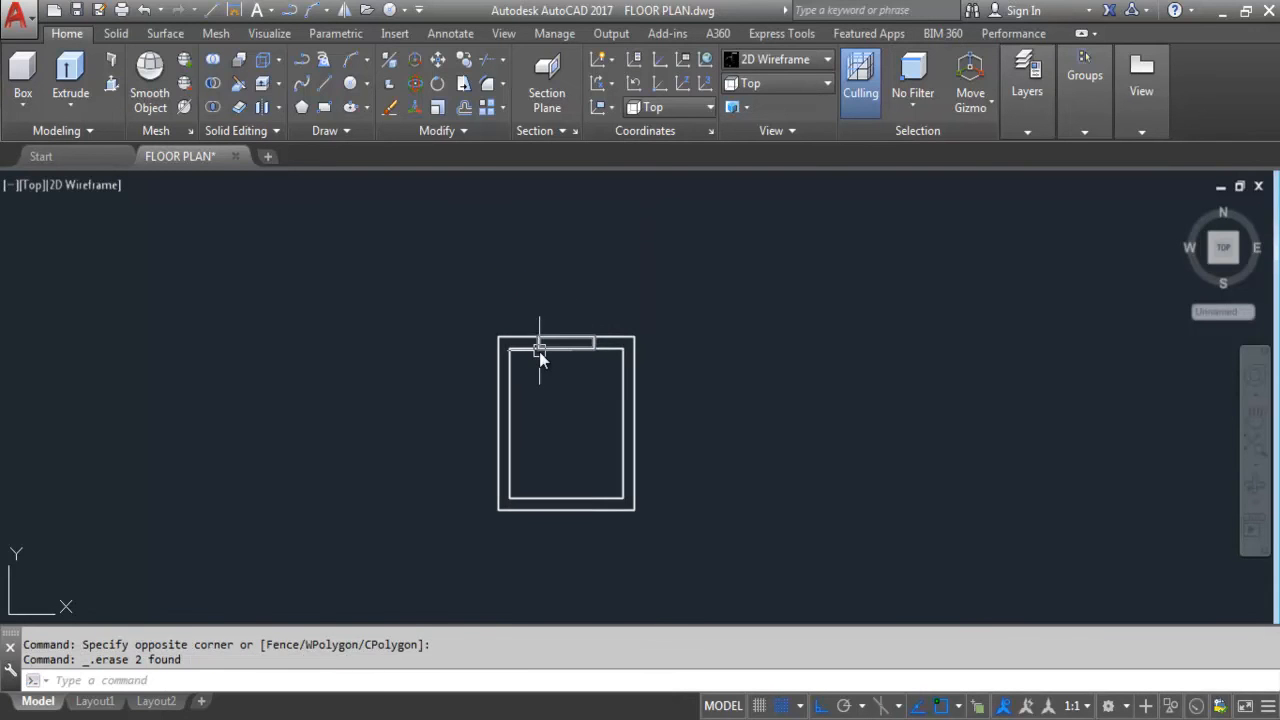
Step: Copy the small rectangle in the upper wall straight down into the middle of the room
{"action": "left_click", "coordinate": [537, 347]}
{"action": "type", "text": "co"}
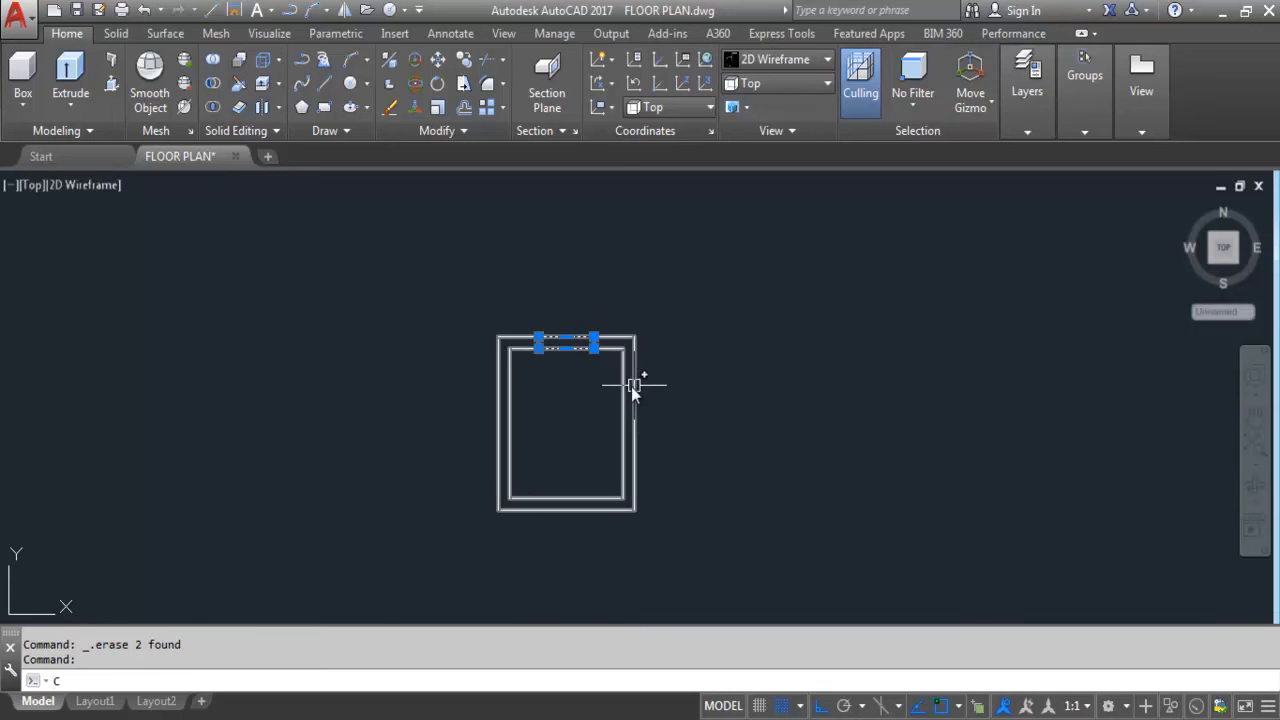
{"action": "key", "text": "Return"}
{"action": "left_click", "coordinate": [568, 350]}
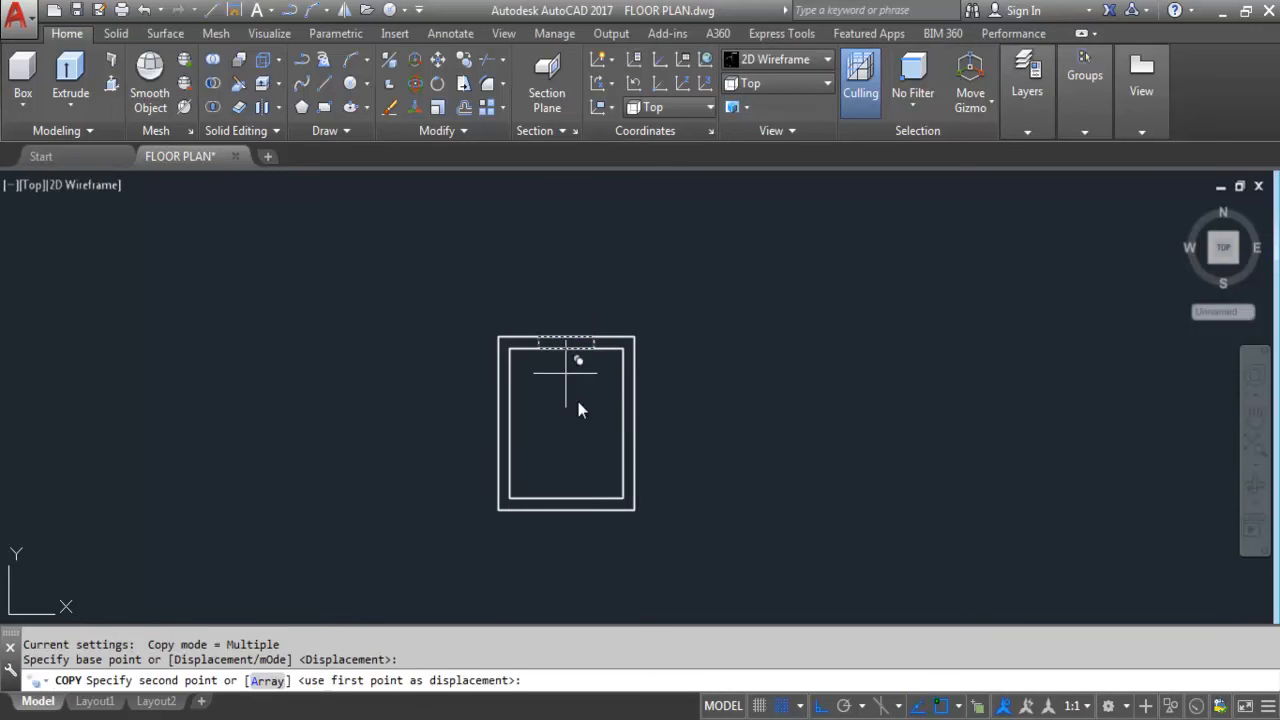
{"action": "left_click", "coordinate": [588, 455]}
{"action": "key", "text": "Escape"}
Step: Rotate the copied rectangle 90° clockwise about its lower-right corner so that it stands vertically
{"action": "left_click", "coordinate": [572, 426]}
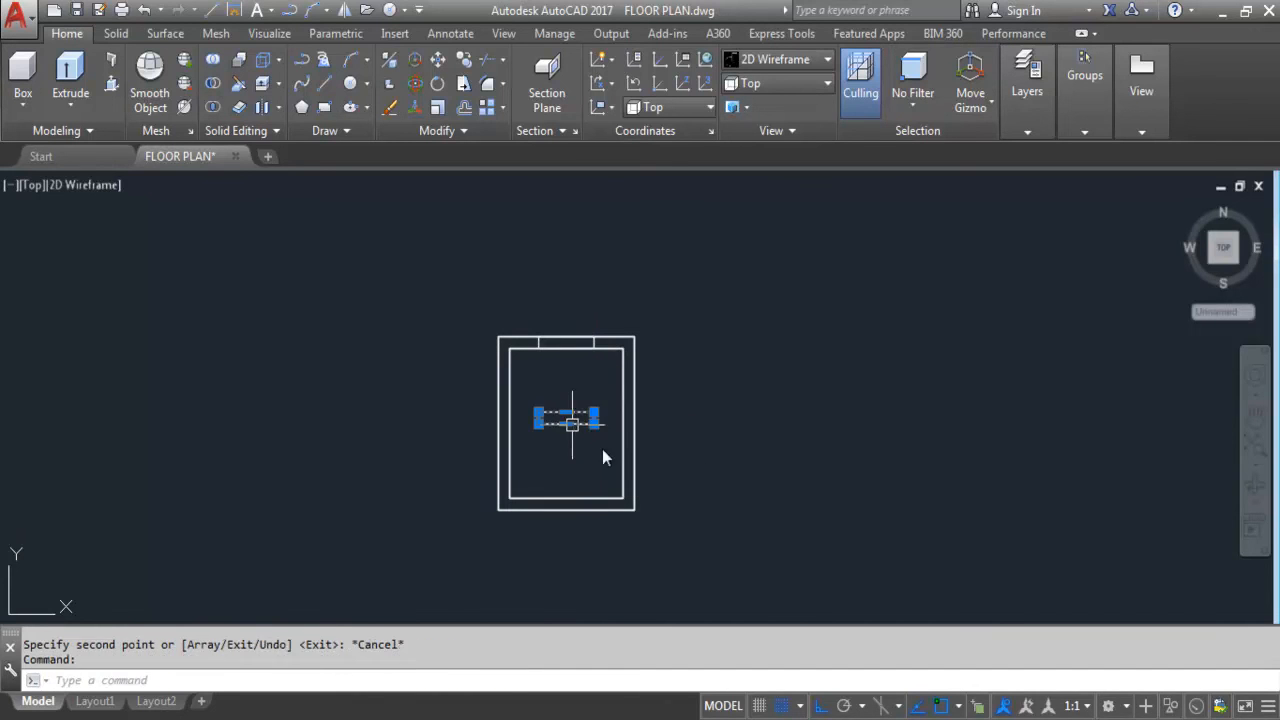
{"action": "type", "text": "Ro"}
{"action": "key", "text": "Return"}
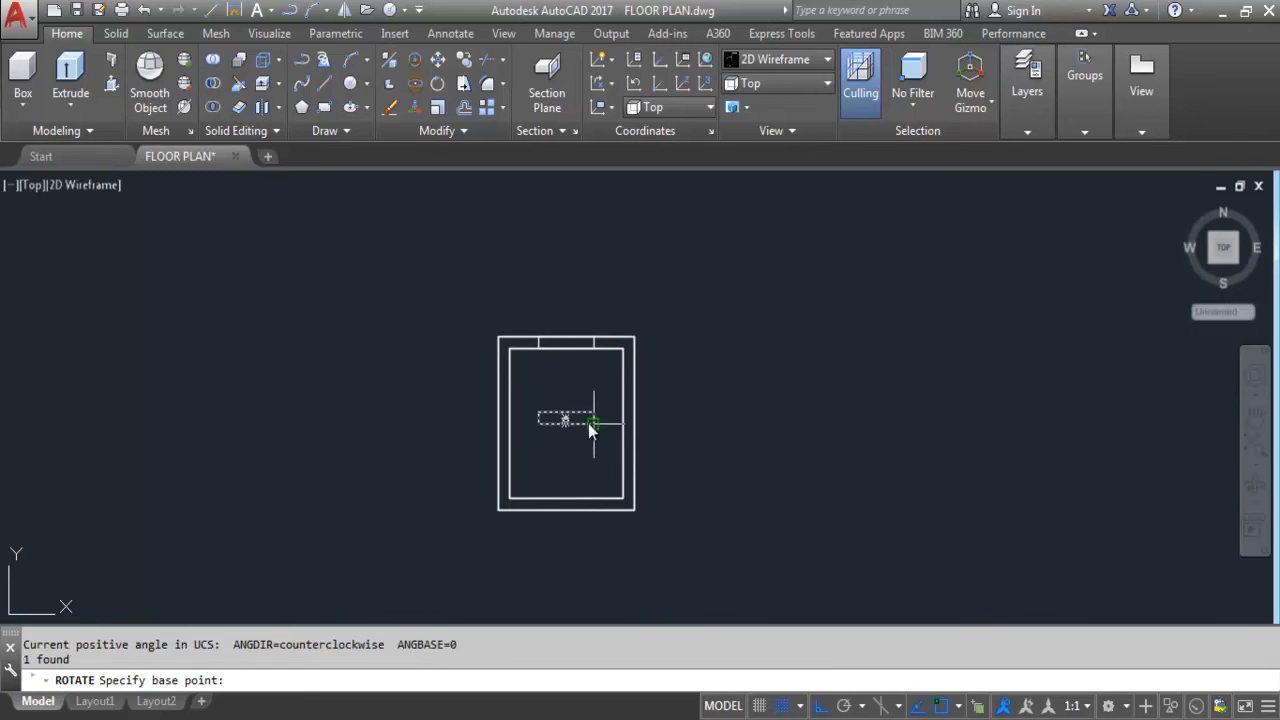
{"action": "left_click", "coordinate": [596, 424]}
{"action": "left_click", "coordinate": [593, 459]}
Step: Move the vertical rectangle by the midpoint of its left edge to the midpoint of the right wall's inner edge
{"action": "left_click", "coordinate": [608, 410]}
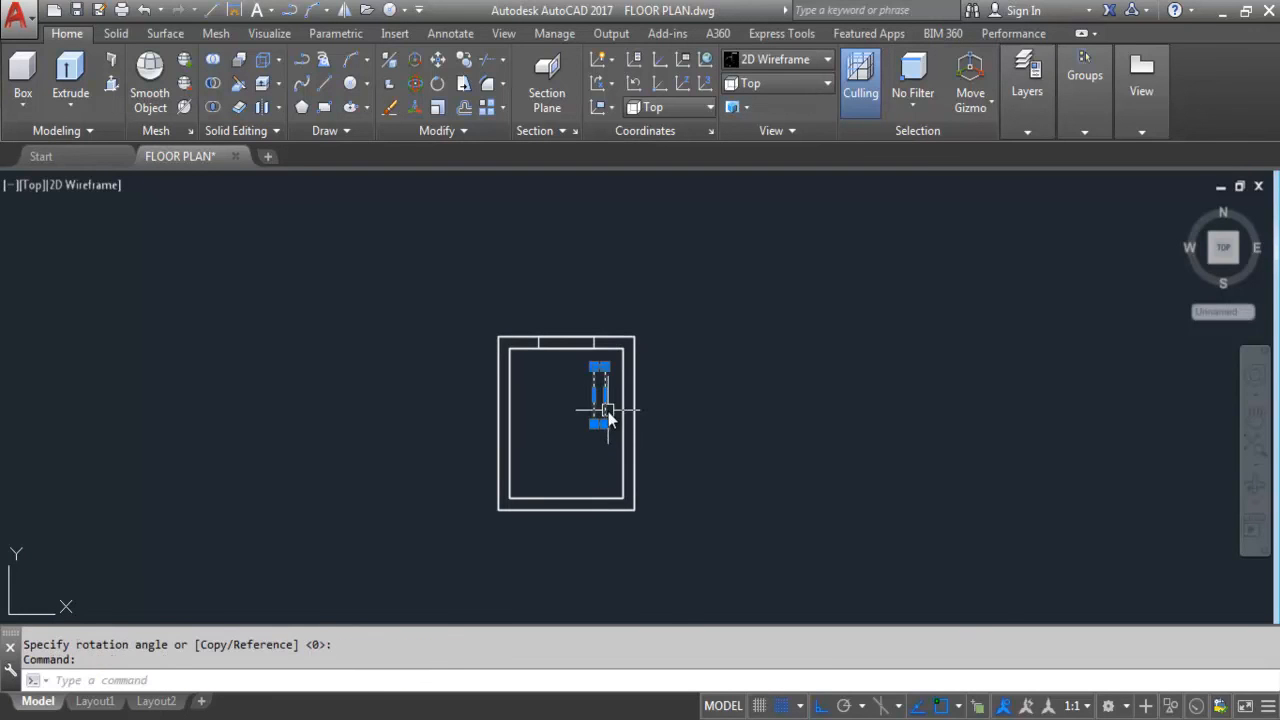
{"action": "type", "text": "M"}
{"action": "key", "text": "Return"}
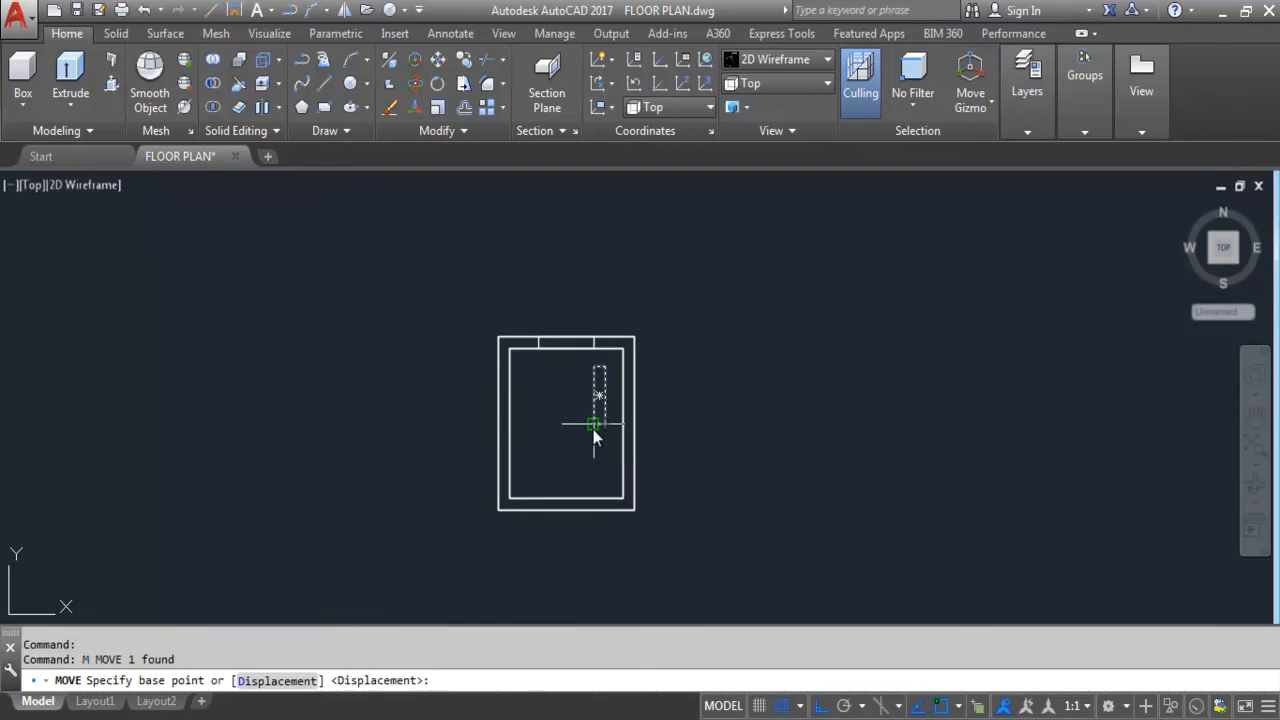
{"action": "scroll", "coordinate": [590, 410], "scroll_direction": "up", "scroll_amount": 5}
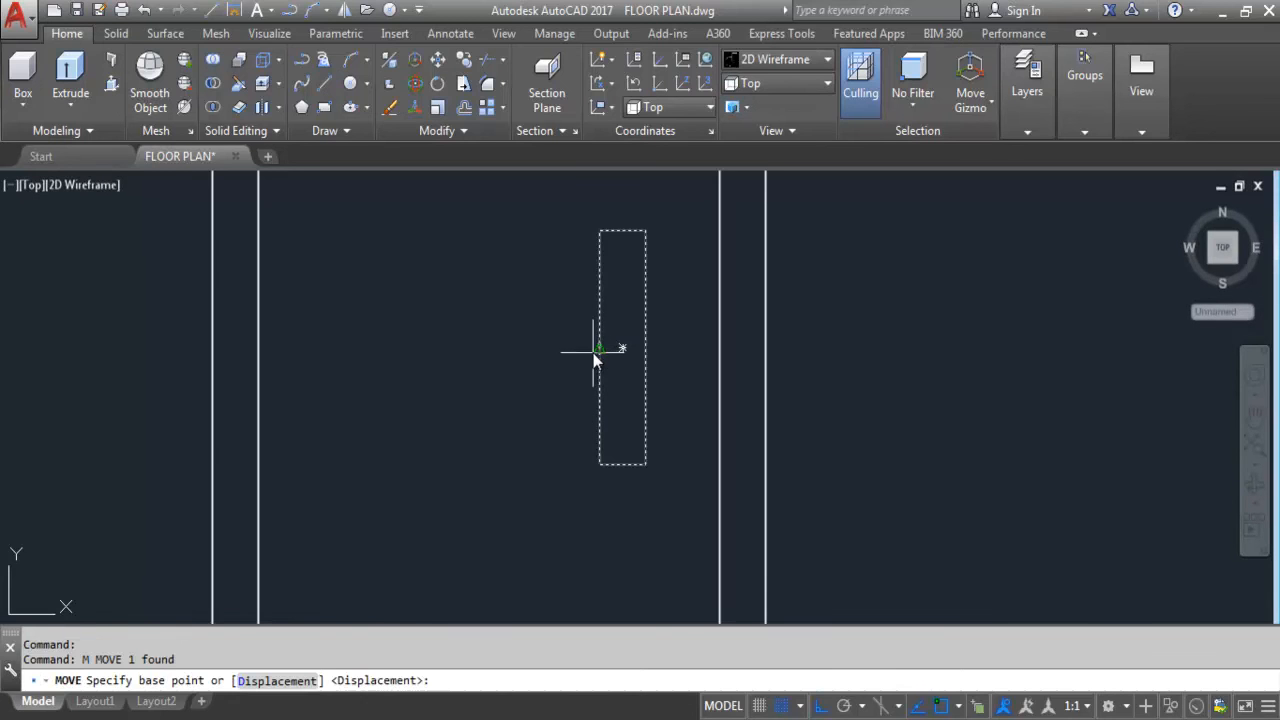
{"action": "left_click", "coordinate": [598, 348]}
{"action": "scroll", "coordinate": [700, 330], "scroll_direction": "down", "scroll_amount": 5}
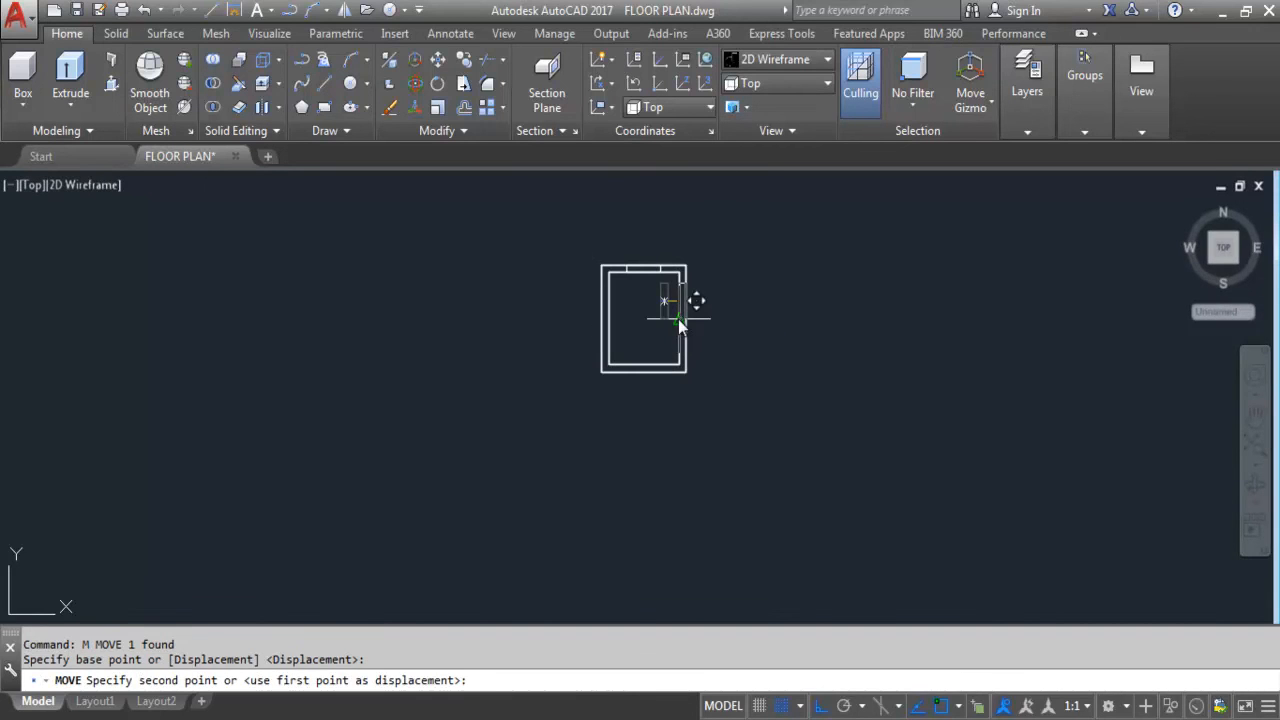
{"action": "left_click", "coordinate": [680, 321]}
{"action": "scroll", "coordinate": [683, 322], "scroll_direction": "up", "scroll_amount": 3}
{"action": "scroll", "coordinate": [700, 378], "scroll_direction": "down", "scroll_amount": 3}
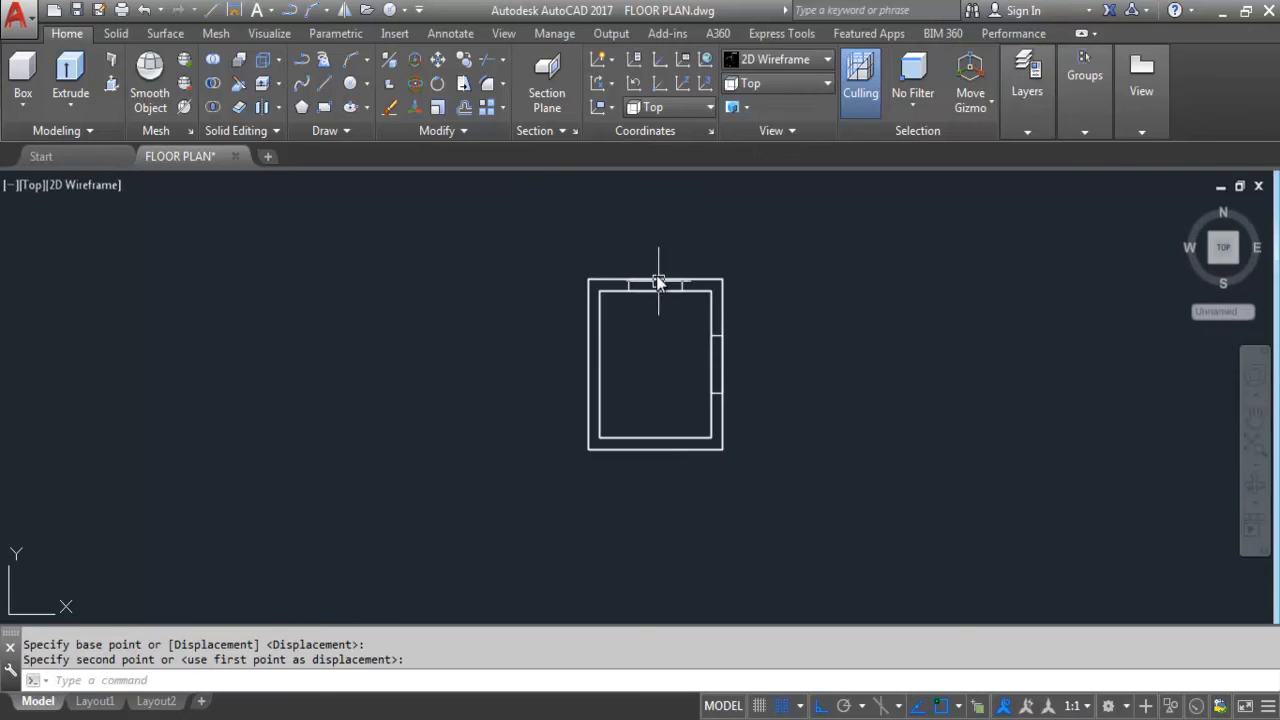
{"action": "scroll", "coordinate": [664, 285], "scroll_direction": "up", "scroll_amount": 3}
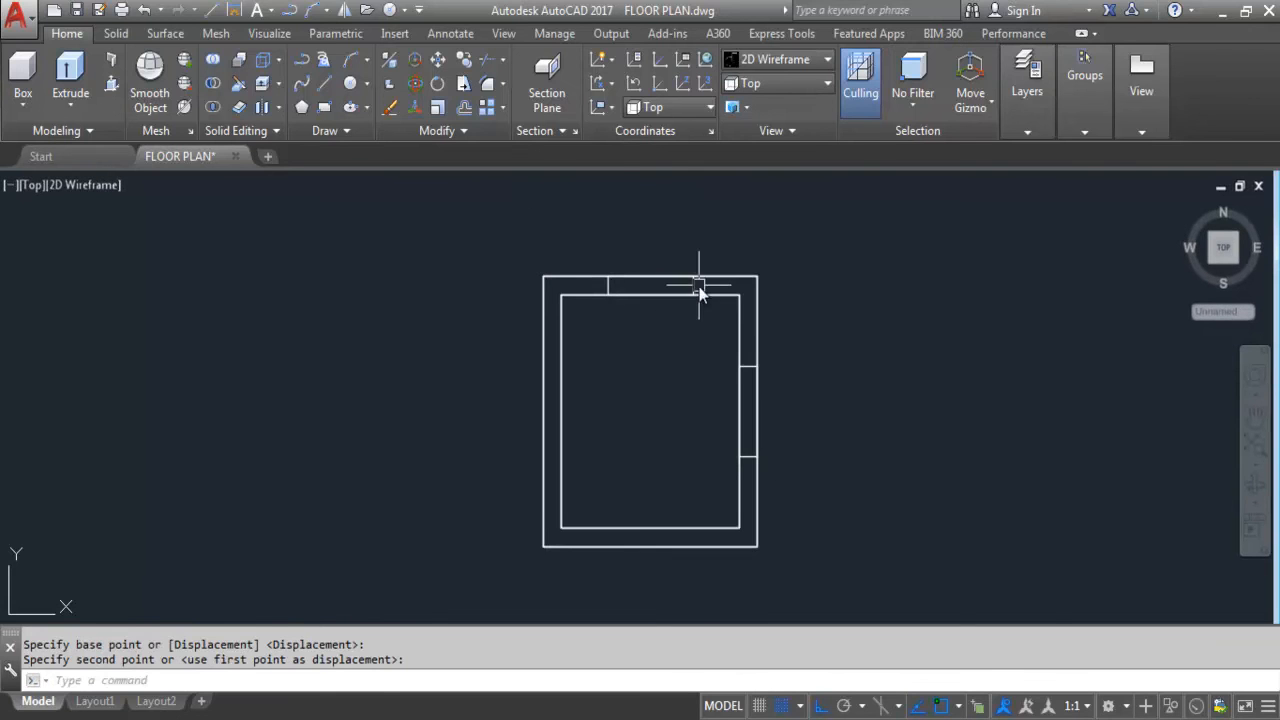
{"action": "left_click", "coordinate": [699, 287]}
{"action": "left_click", "coordinate": [688, 290]}
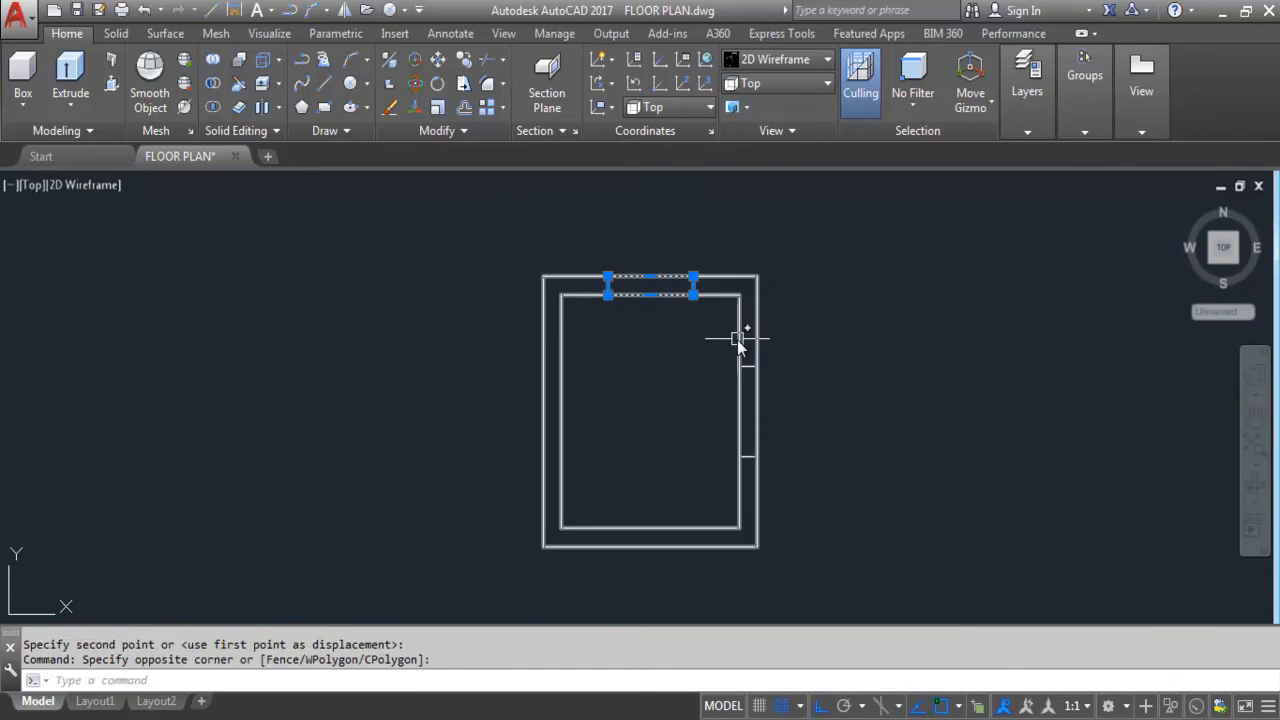
{"action": "type", "text": "M"}
{"action": "key", "text": "Return"}
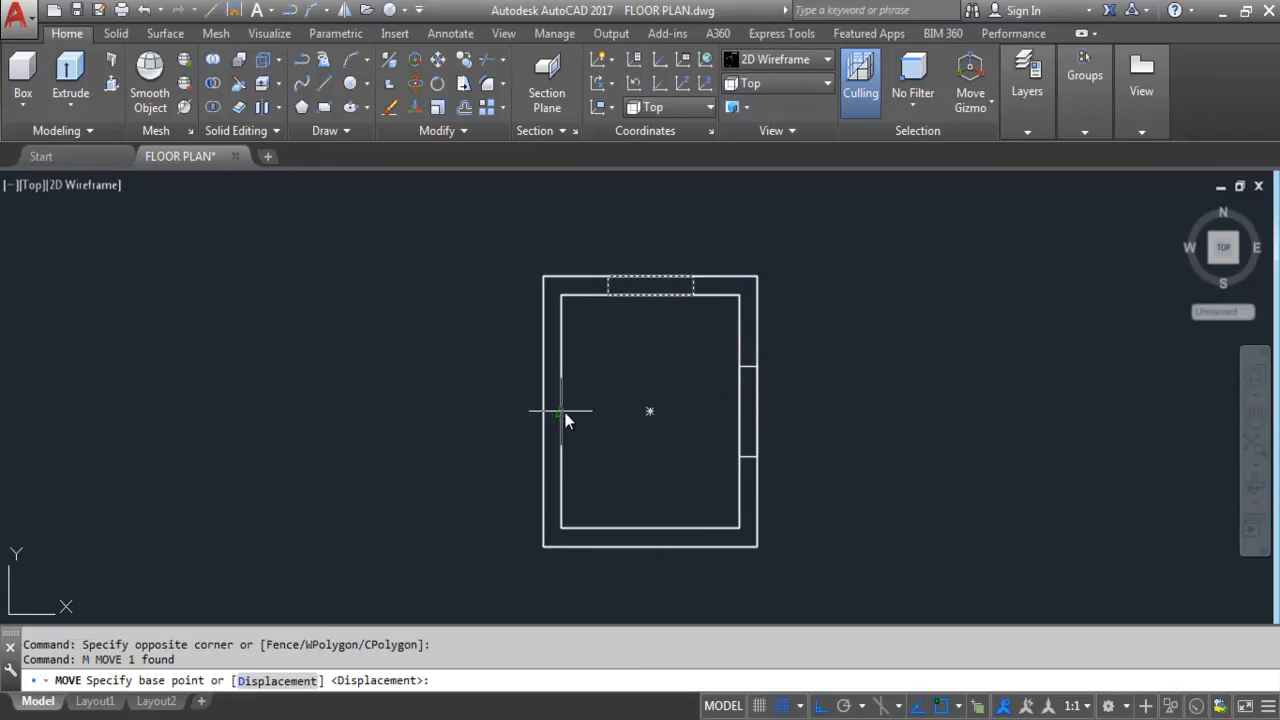
{"action": "left_click", "coordinate": [562, 410]}
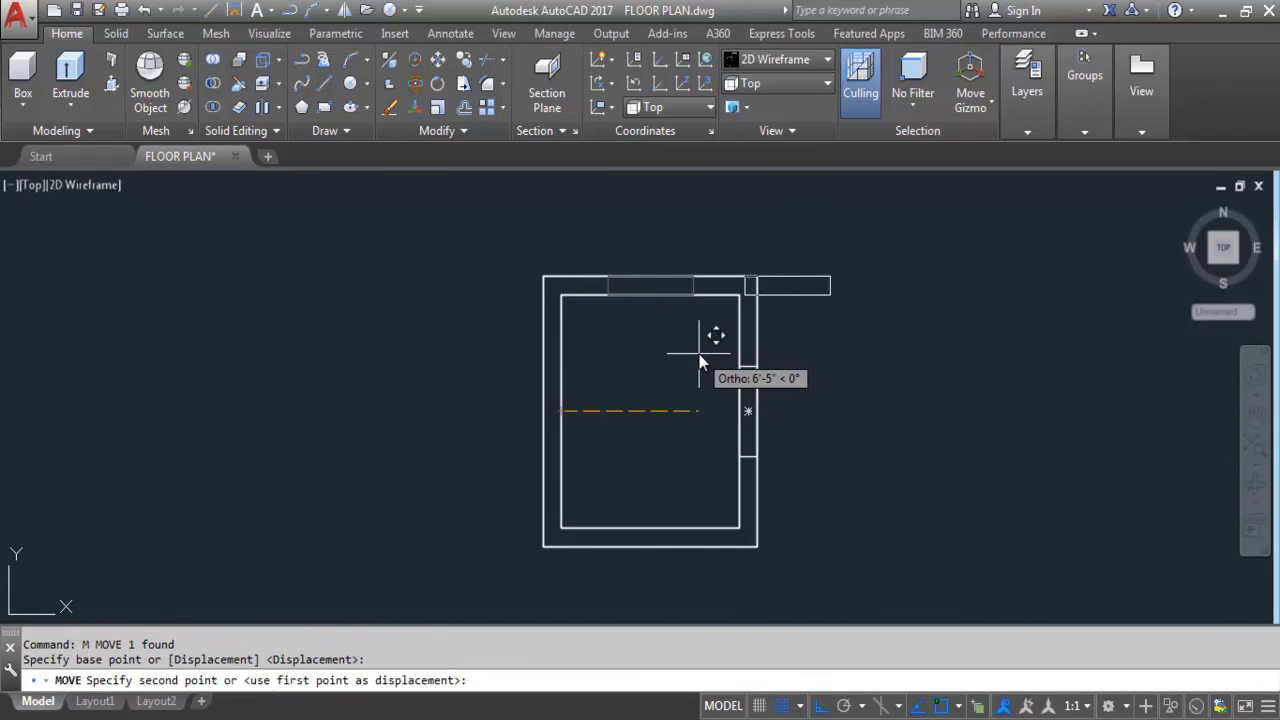
{"action": "key", "text": "Escape"}
Step: Mirror the upper wall's small rectangle about the room's horizontal centre line into the lower wall, keeping the original
{"action": "left_click", "coordinate": [695, 285]}
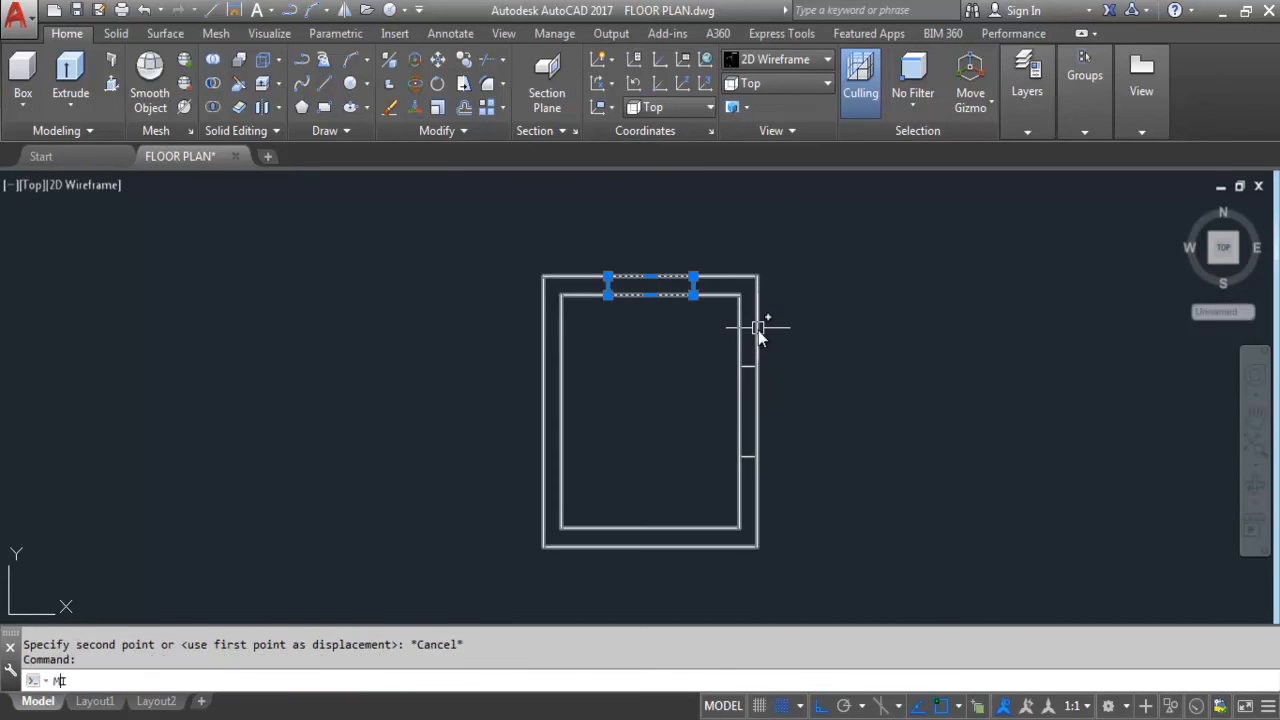
{"action": "key", "text": "Return"}
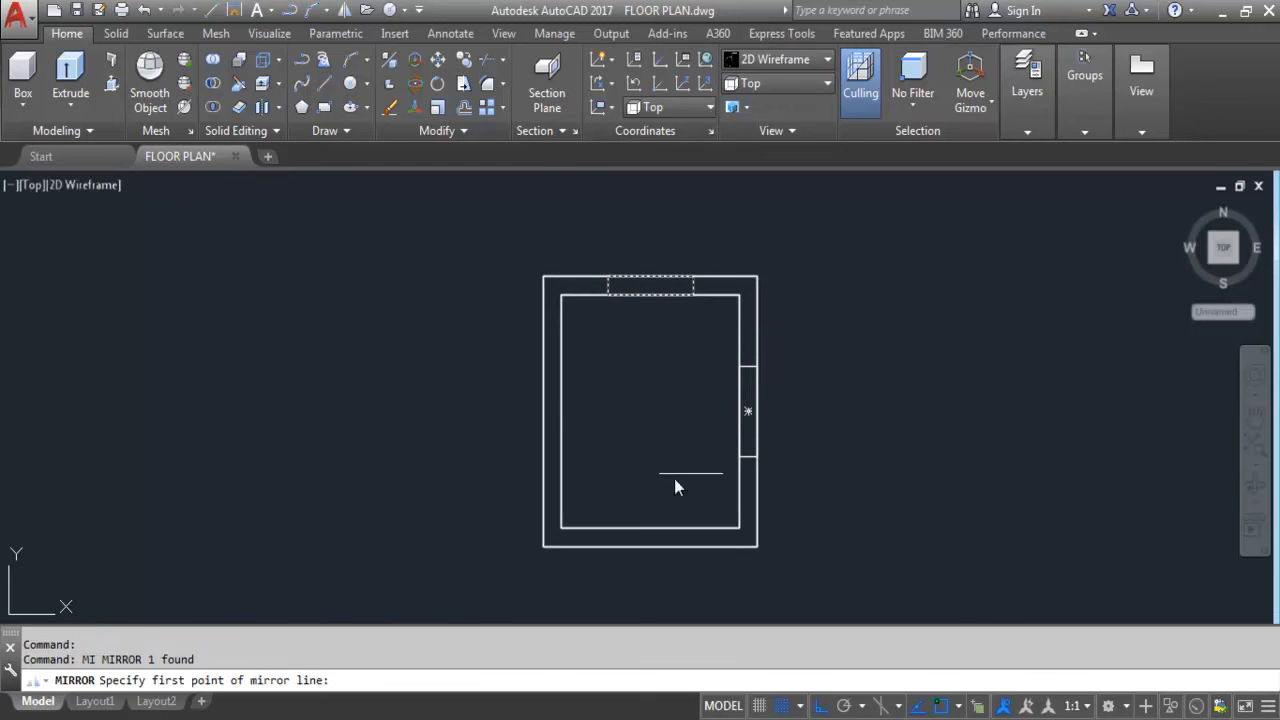
{"action": "left_click", "coordinate": [561, 412]}
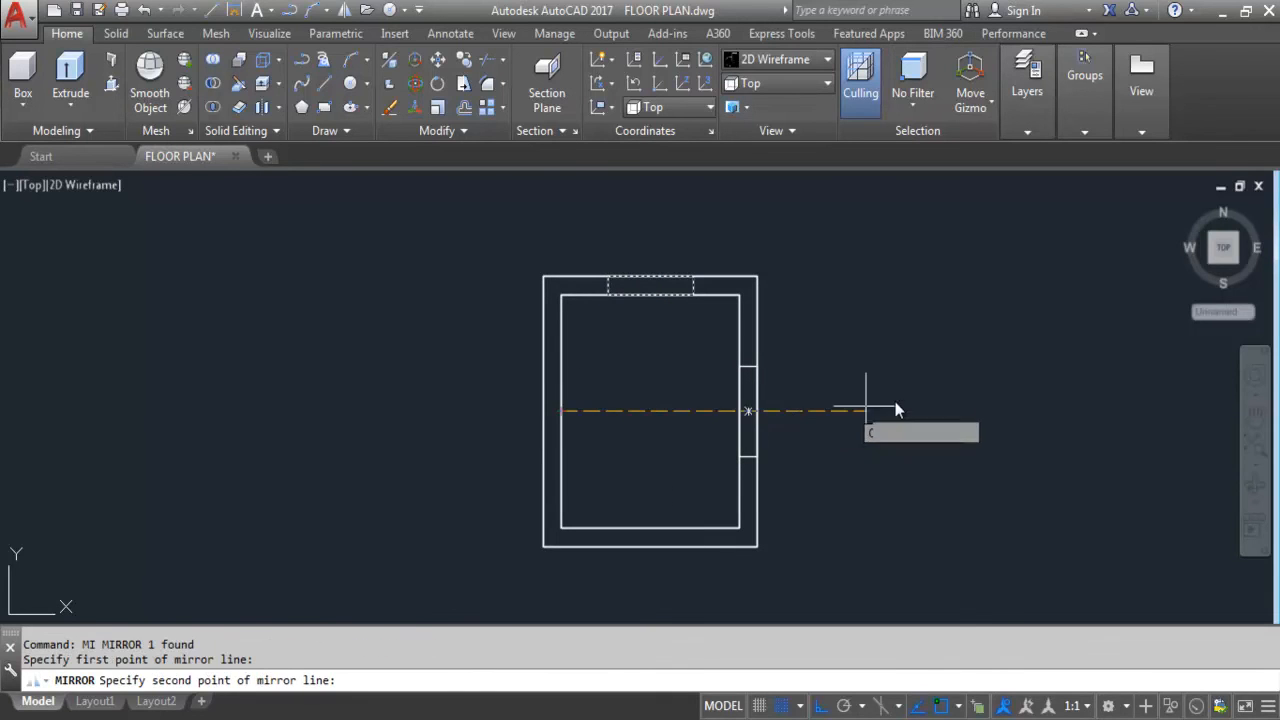
{"action": "left_click", "coordinate": [930, 396]}
{"action": "key", "text": "Return"}
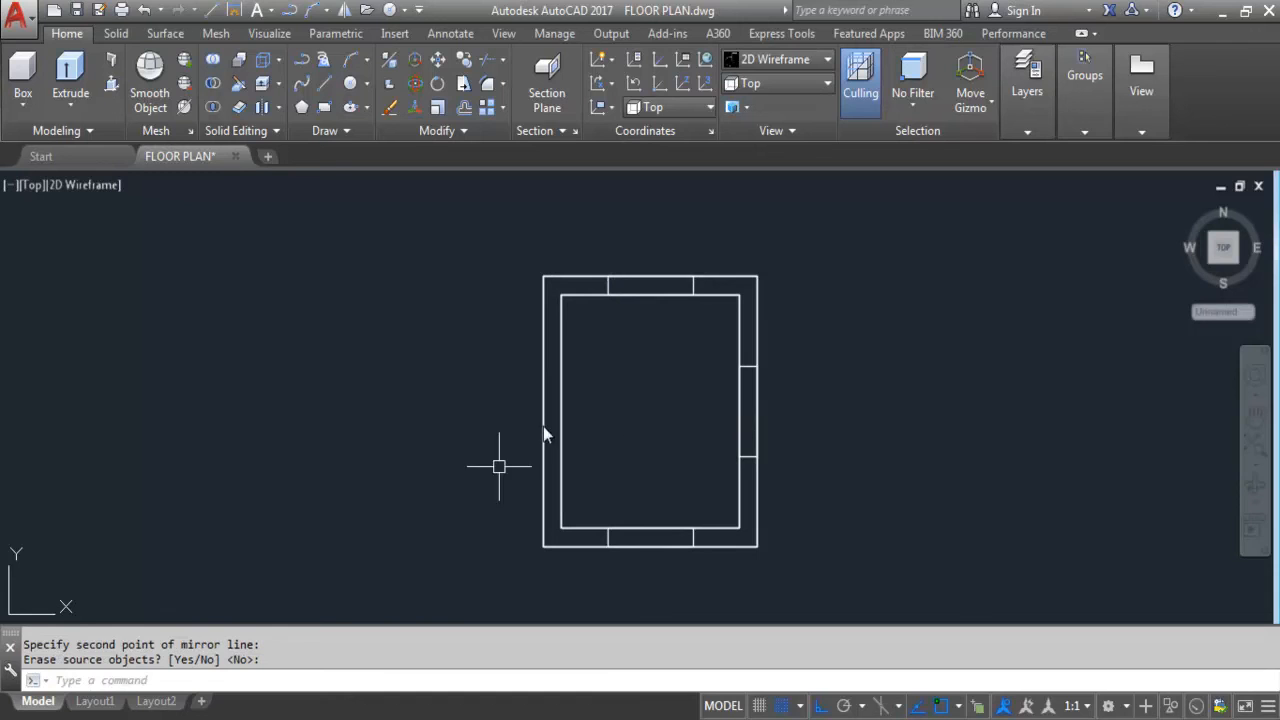
Step: Mirror the right wall's small rectangle about the room's vertical centre line into the left wall, keeping the original
{"action": "left_click", "coordinate": [751, 458]}
{"action": "key", "text": "Return"}
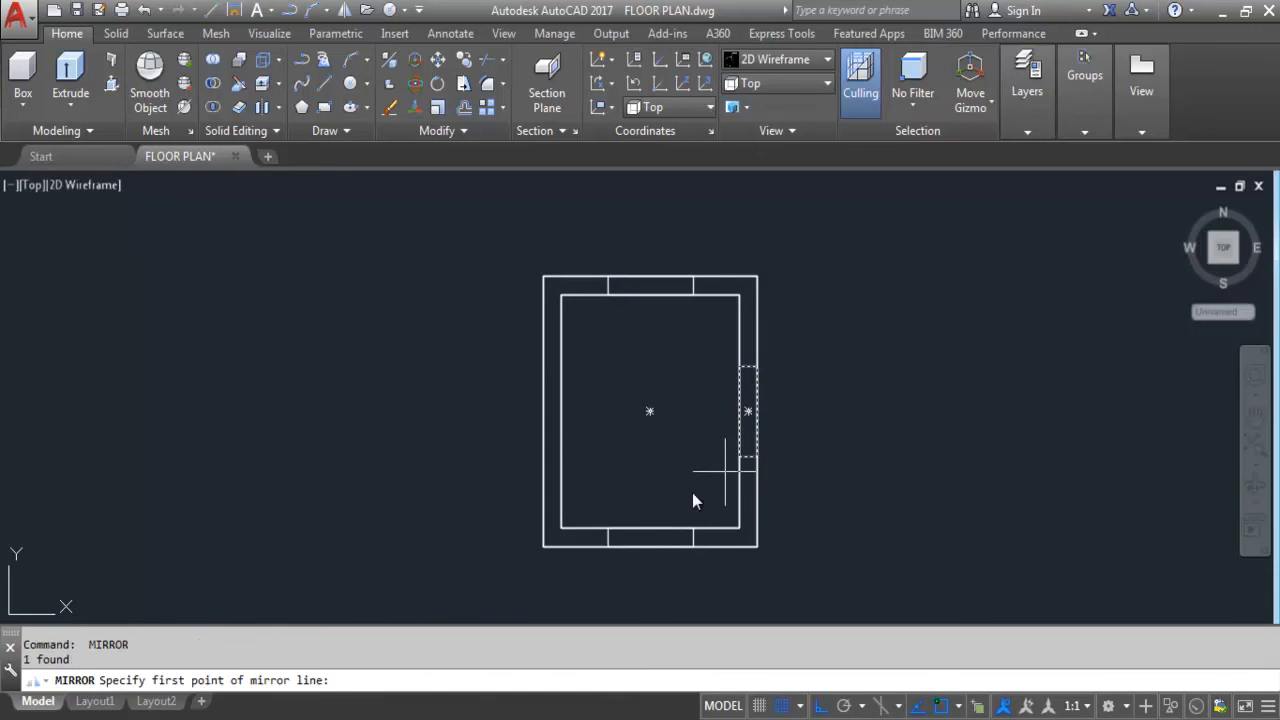
{"action": "left_click", "coordinate": [649, 537]}
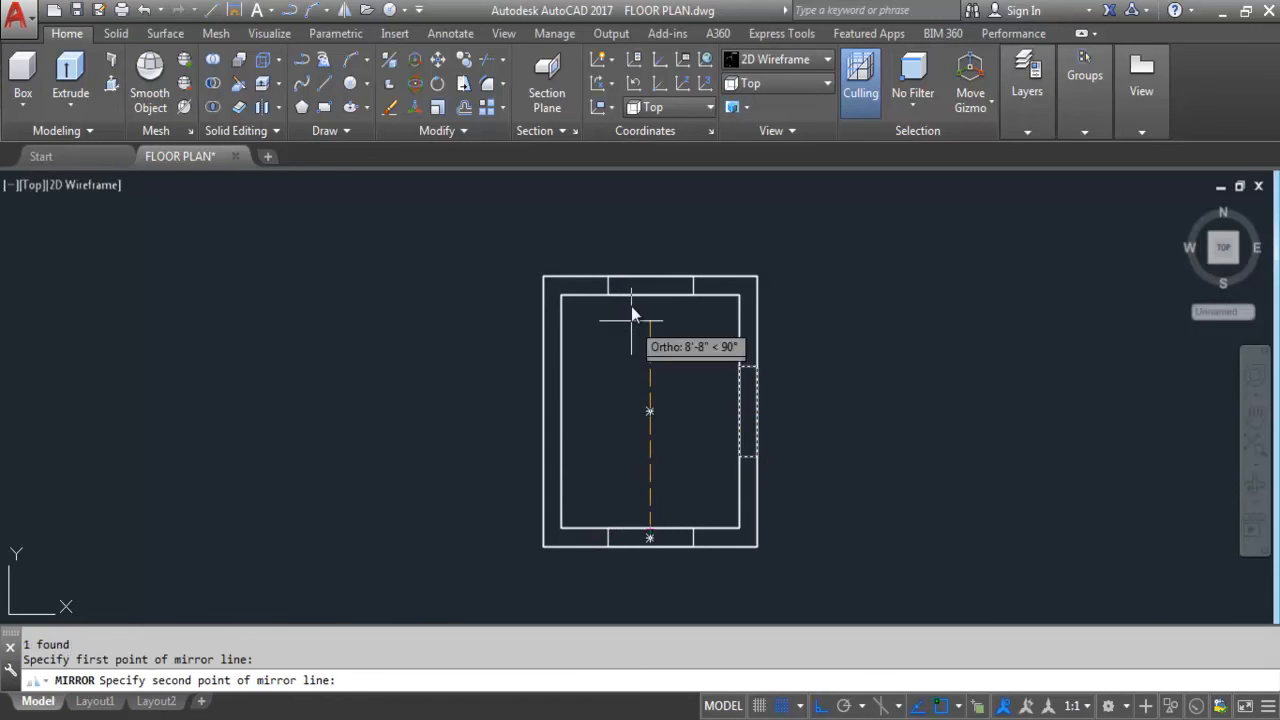
{"action": "left_click", "coordinate": [639, 223]}
{"action": "key", "text": "Return"}
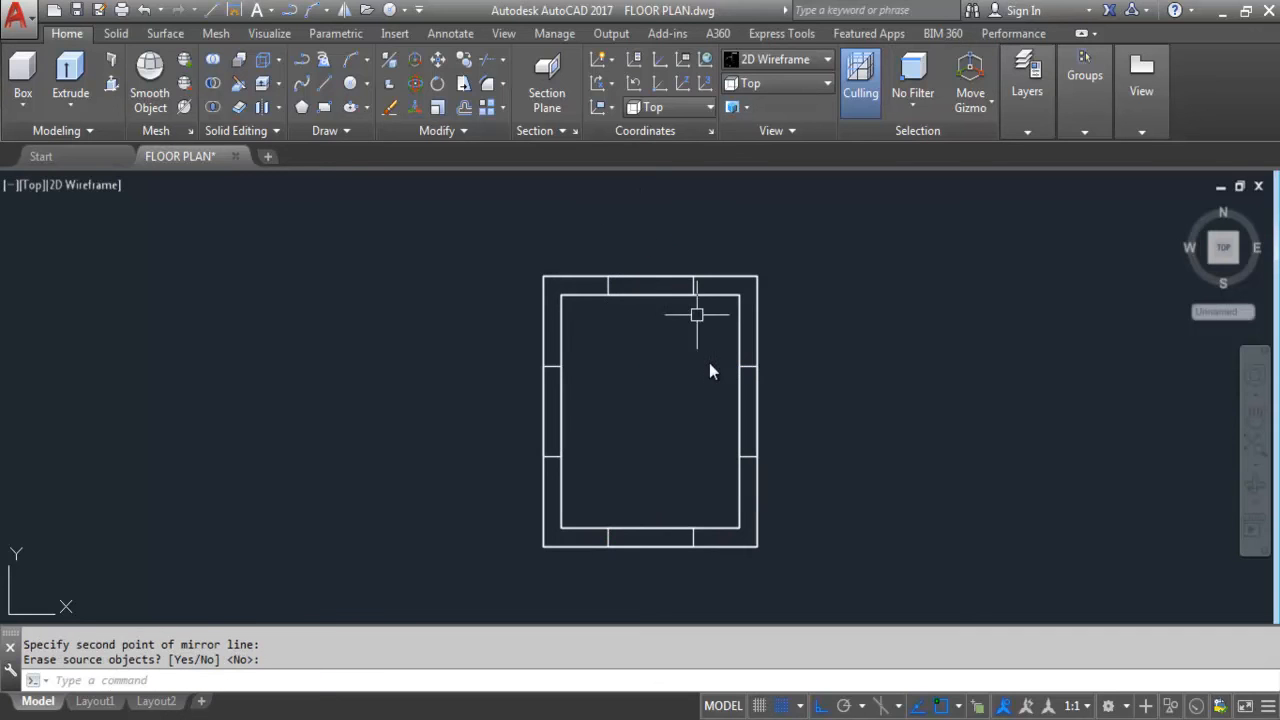
Step: Move the lower wall's small rectangle right until its upper-right corner meets the room's inner lower-right corner
{"action": "left_click", "coordinate": [694, 538]}
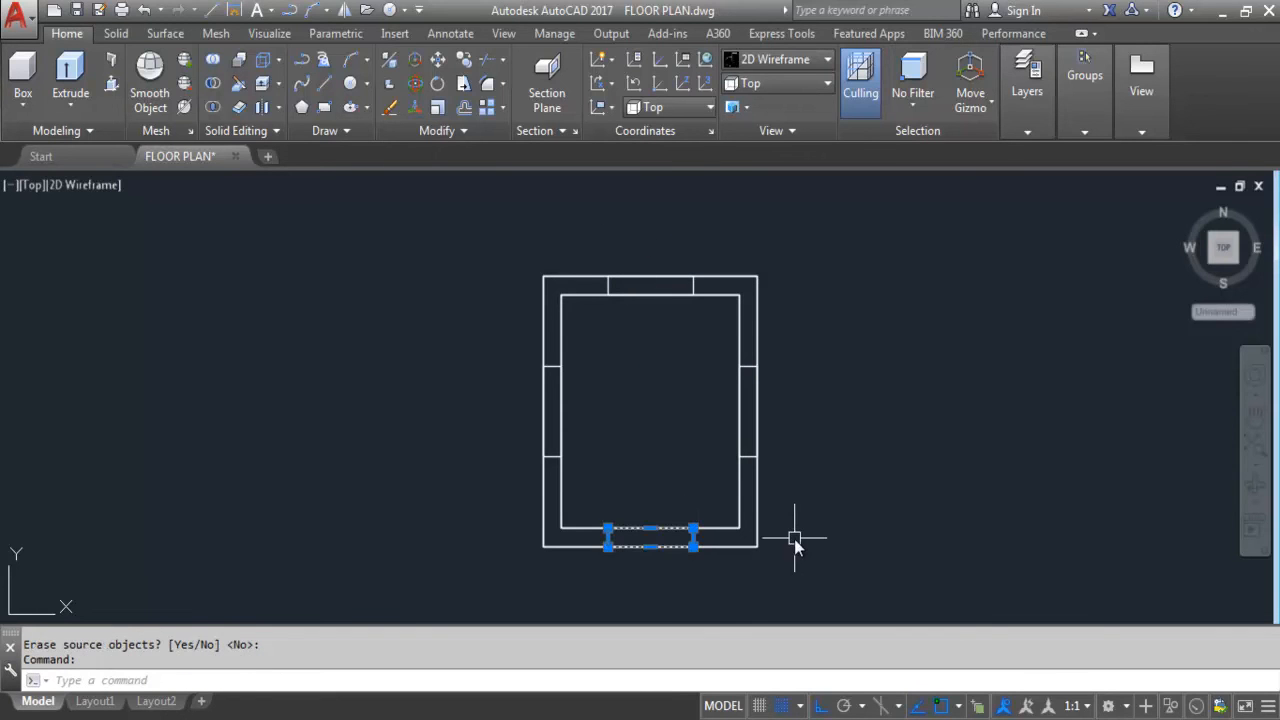
{"action": "type", "text": "M"}
{"action": "key", "text": "Return"}
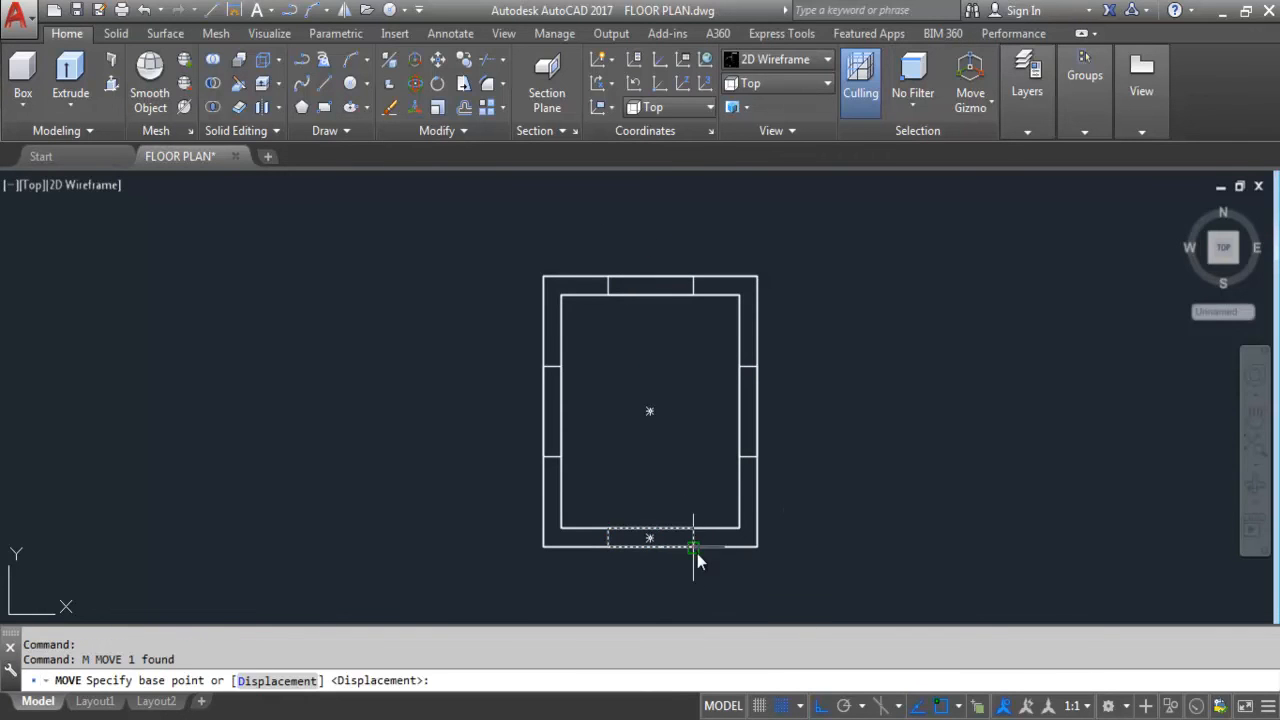
{"action": "left_click", "coordinate": [693, 528]}
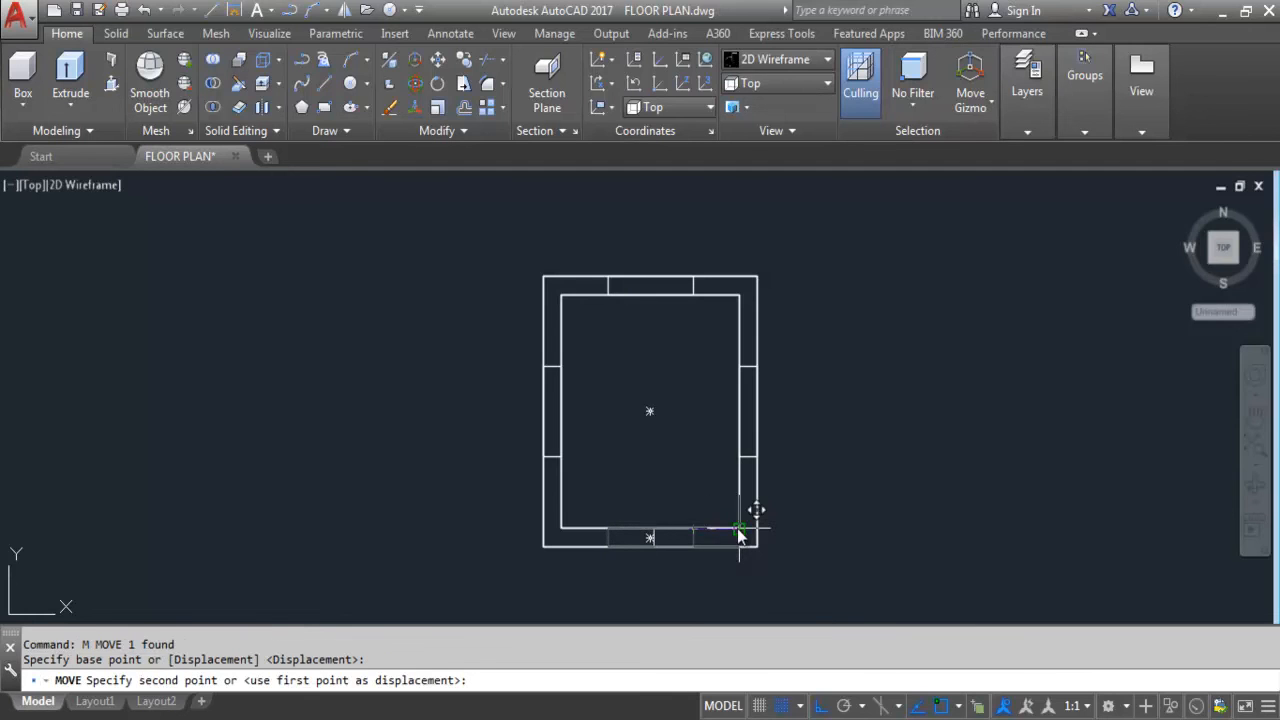
{"action": "left_click", "coordinate": [746, 530]}
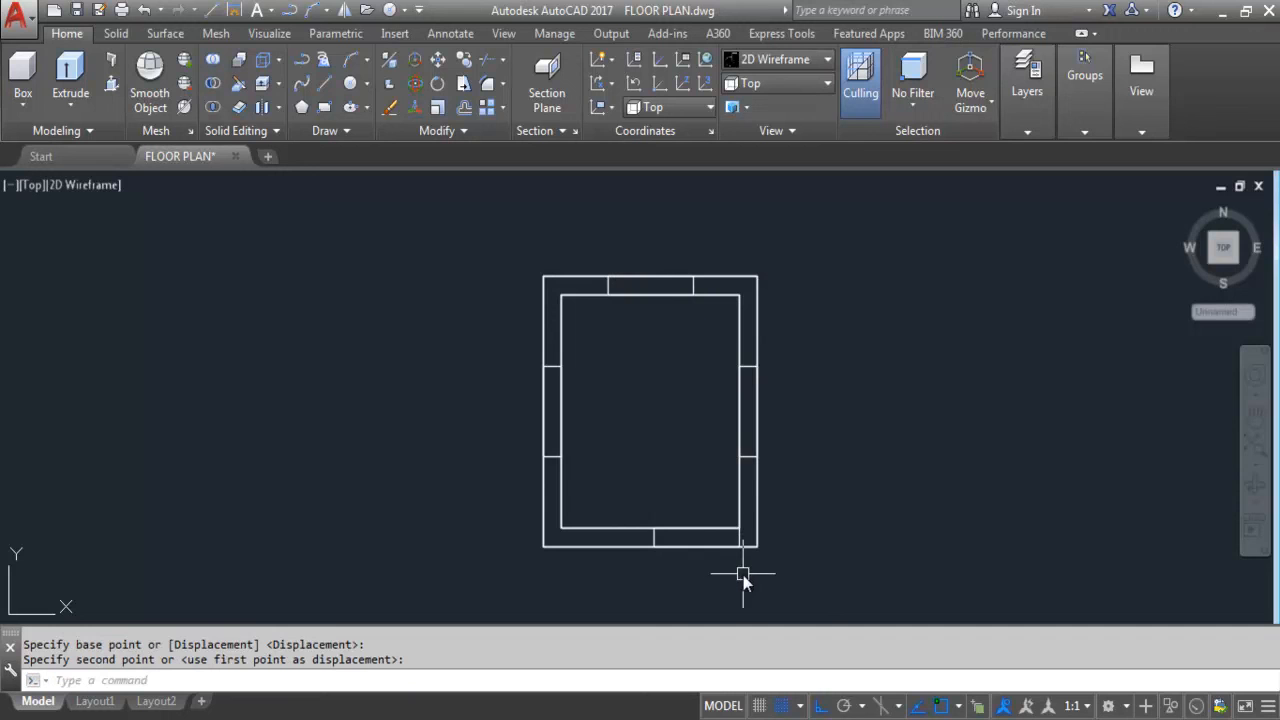
Step: Switch the room drawing to the SW Isometric view
{"action": "scroll", "coordinate": [664, 366], "scroll_direction": "down", "scroll_amount": 2}
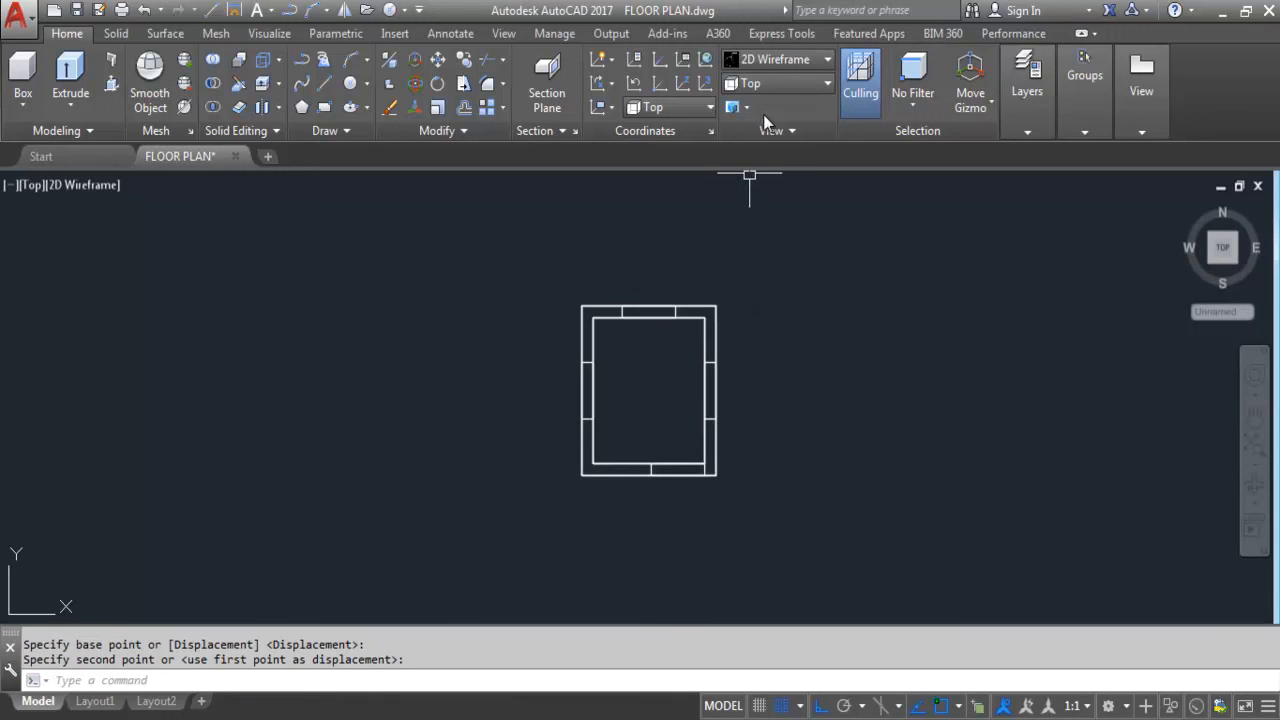
{"action": "left_click", "coordinate": [765, 87]}
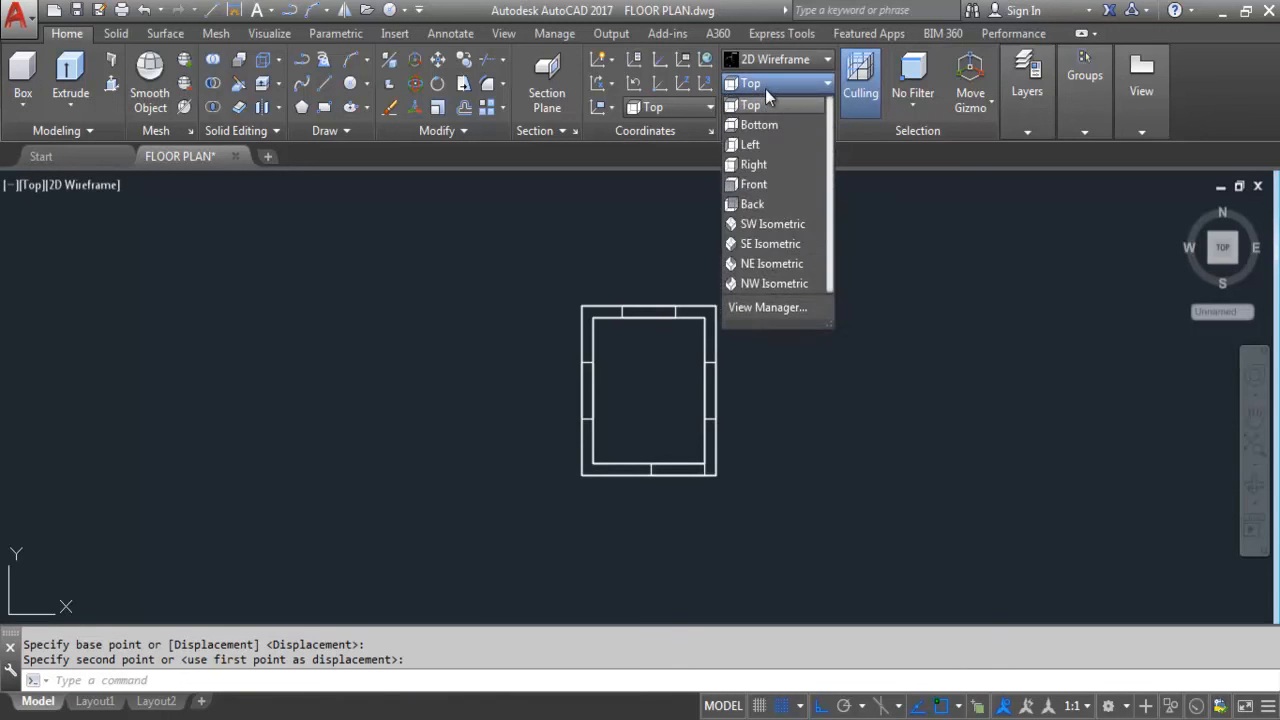
{"action": "left_click", "coordinate": [780, 223]}
{"action": "scroll", "coordinate": [766, 449], "scroll_direction": "down", "scroll_amount": 1}
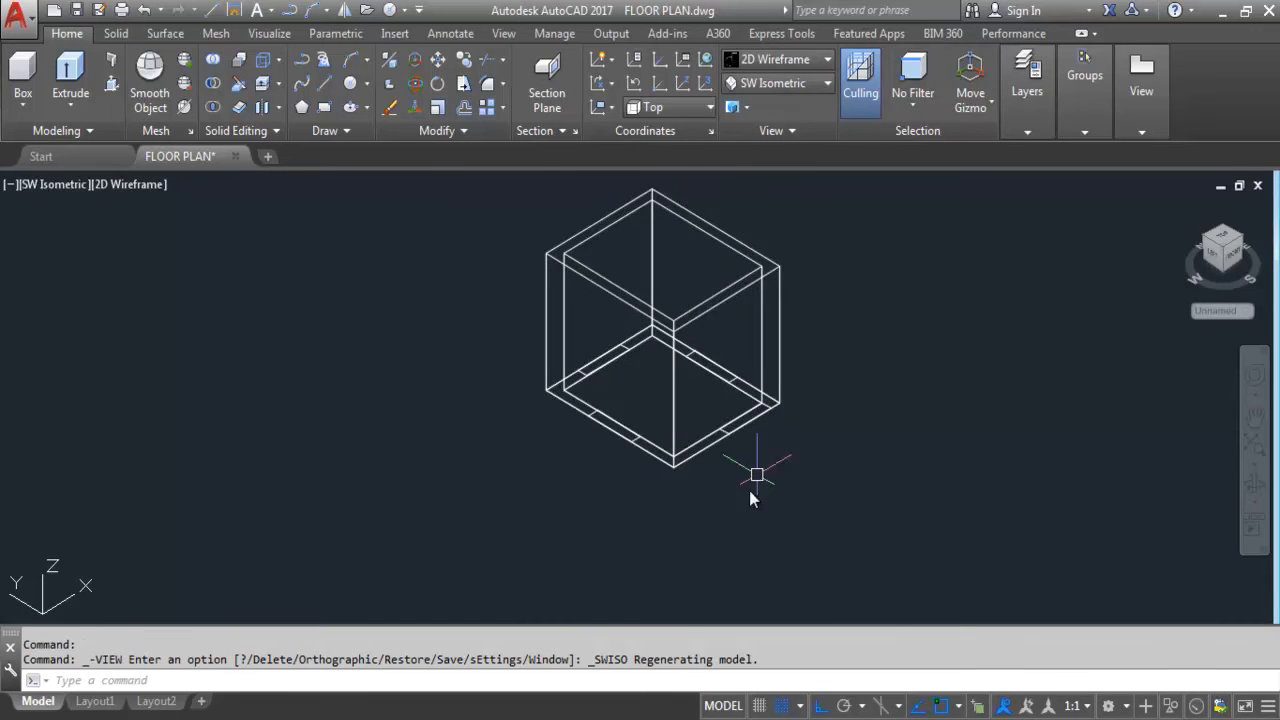
{"action": "scroll", "coordinate": [651, 449], "scroll_direction": "up", "scroll_amount": 3}
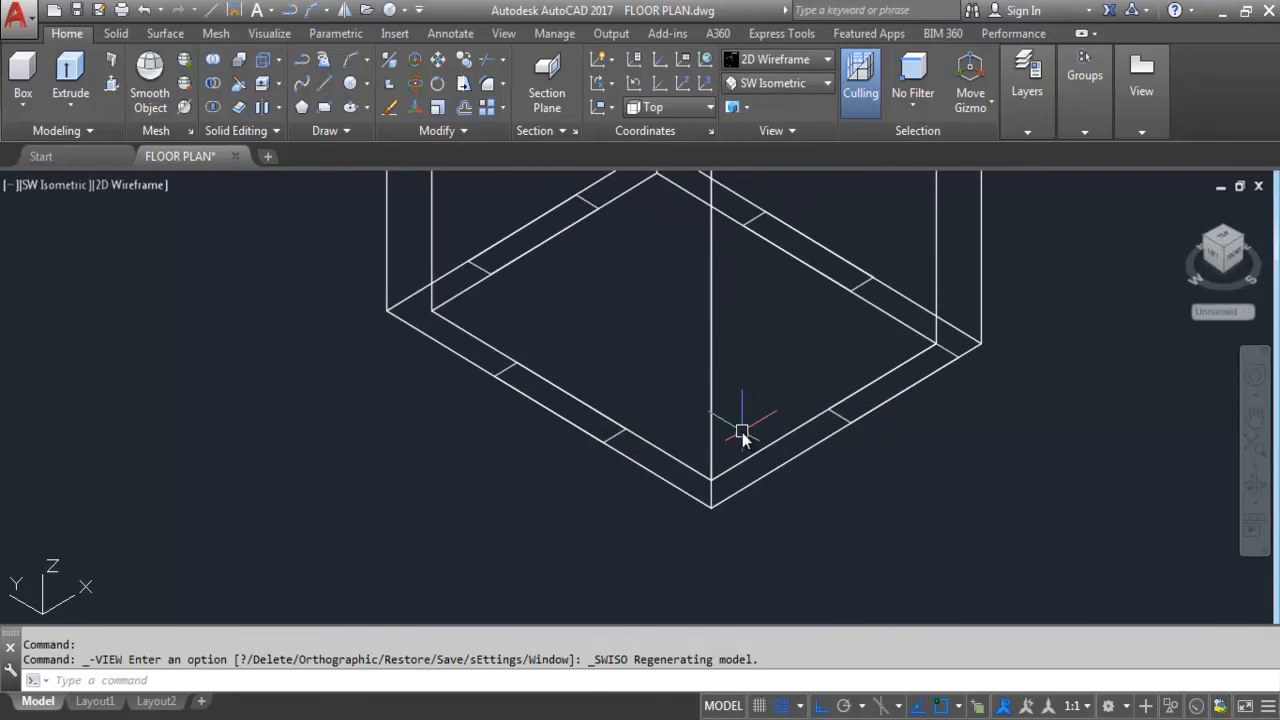
{"action": "scroll", "coordinate": [530, 498], "scroll_direction": "down", "scroll_amount": 2}
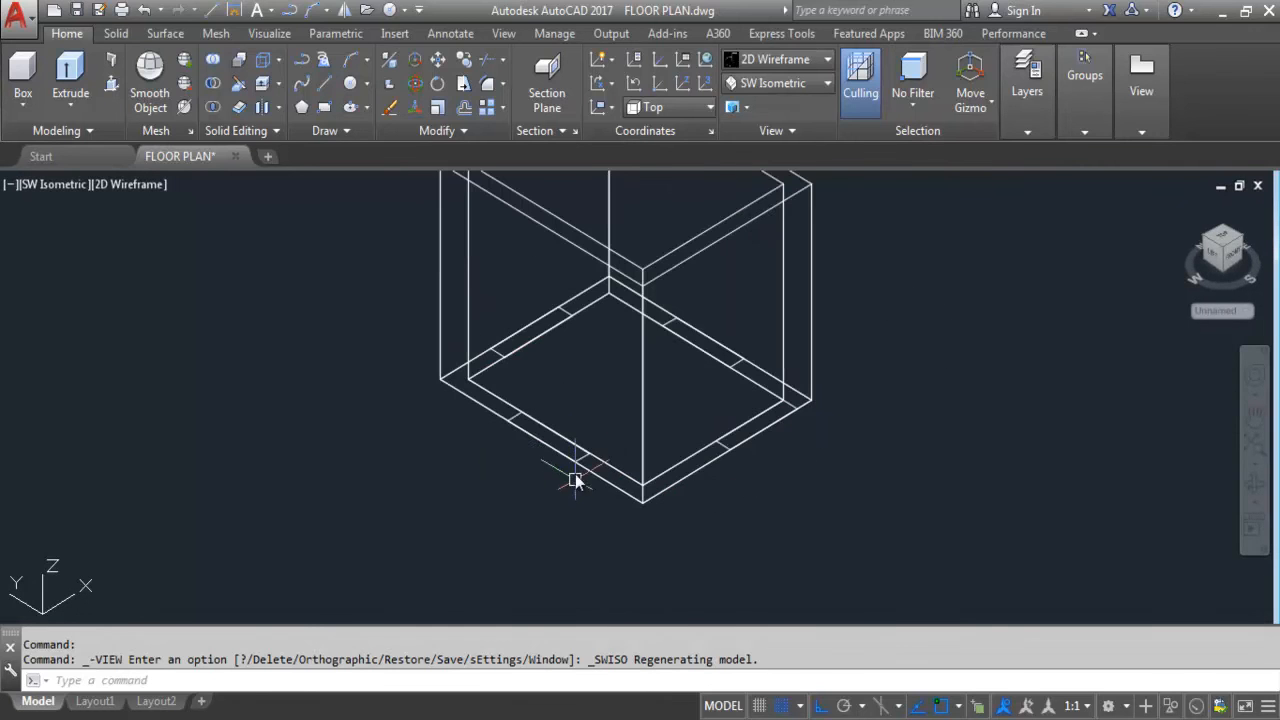
{"action": "scroll", "coordinate": [575, 487], "scroll_direction": "up", "scroll_amount": 4}
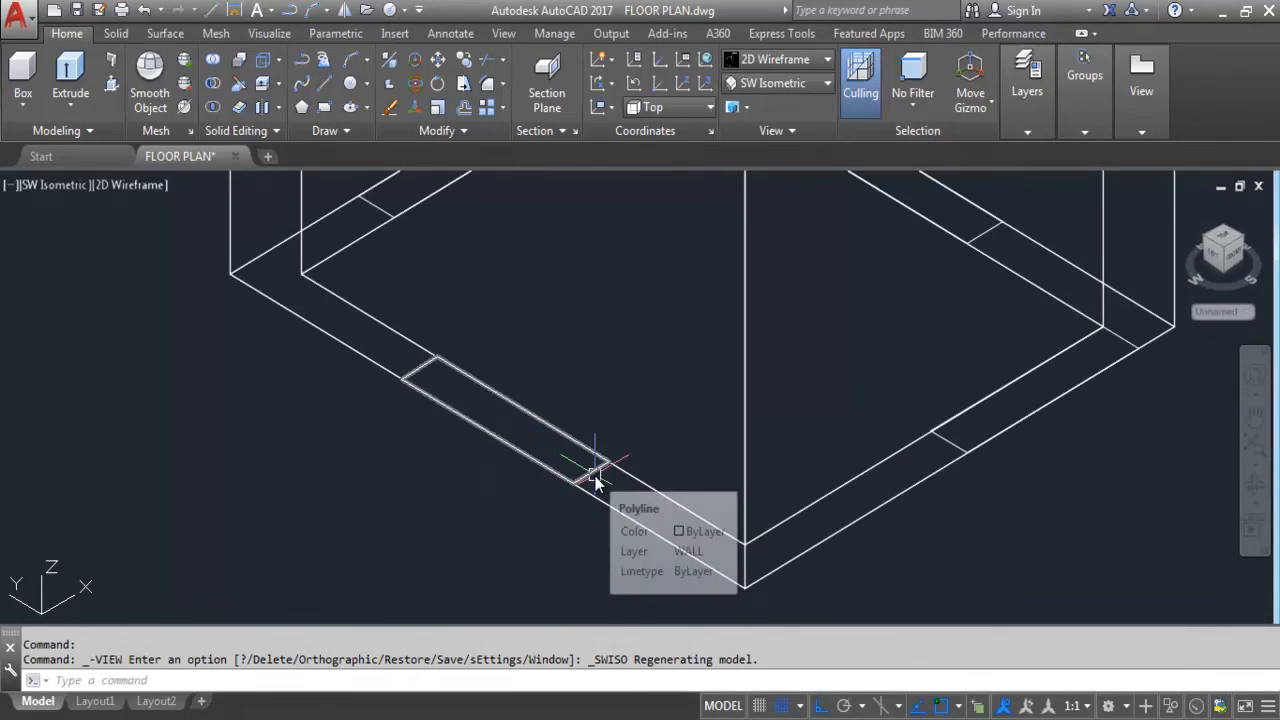
{"action": "type", "text": "EXT"}
{"action": "key", "text": "Return"}
{"action": "left_click", "coordinate": [593, 473]}
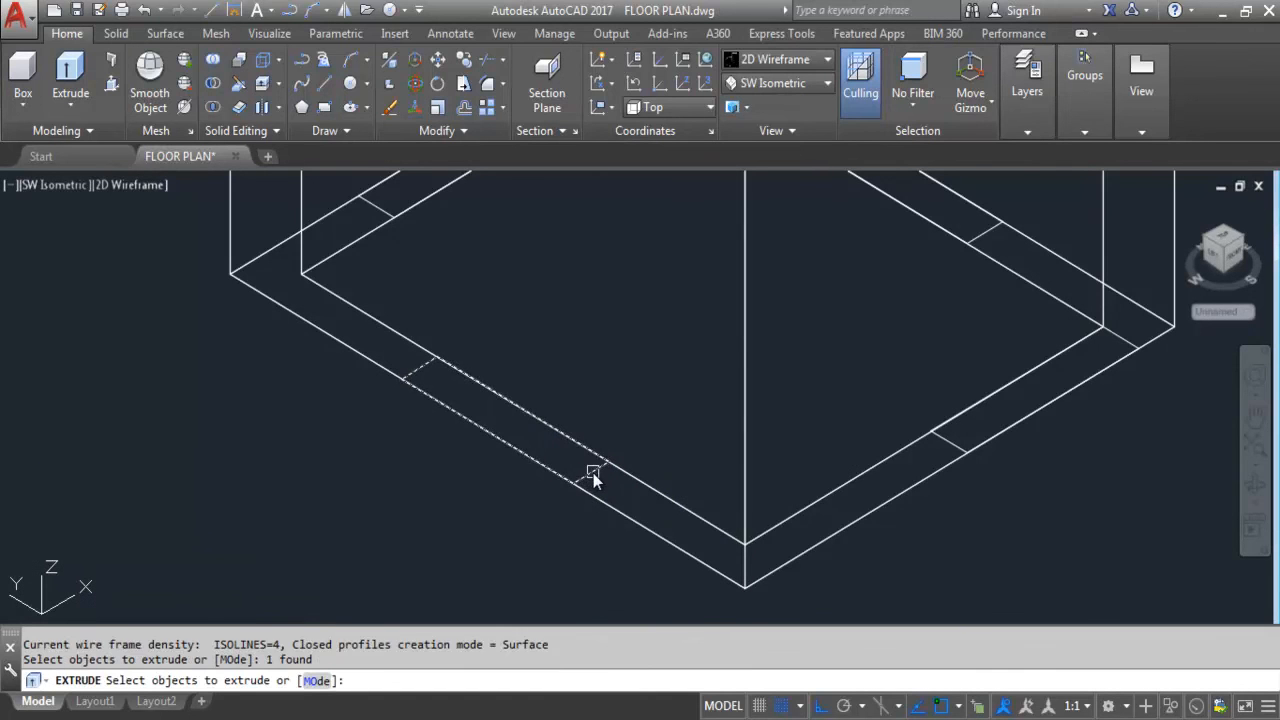
{"action": "key", "text": "Return"}
{"action": "scroll", "coordinate": [596, 343], "scroll_direction": "down", "scroll_amount": 3}
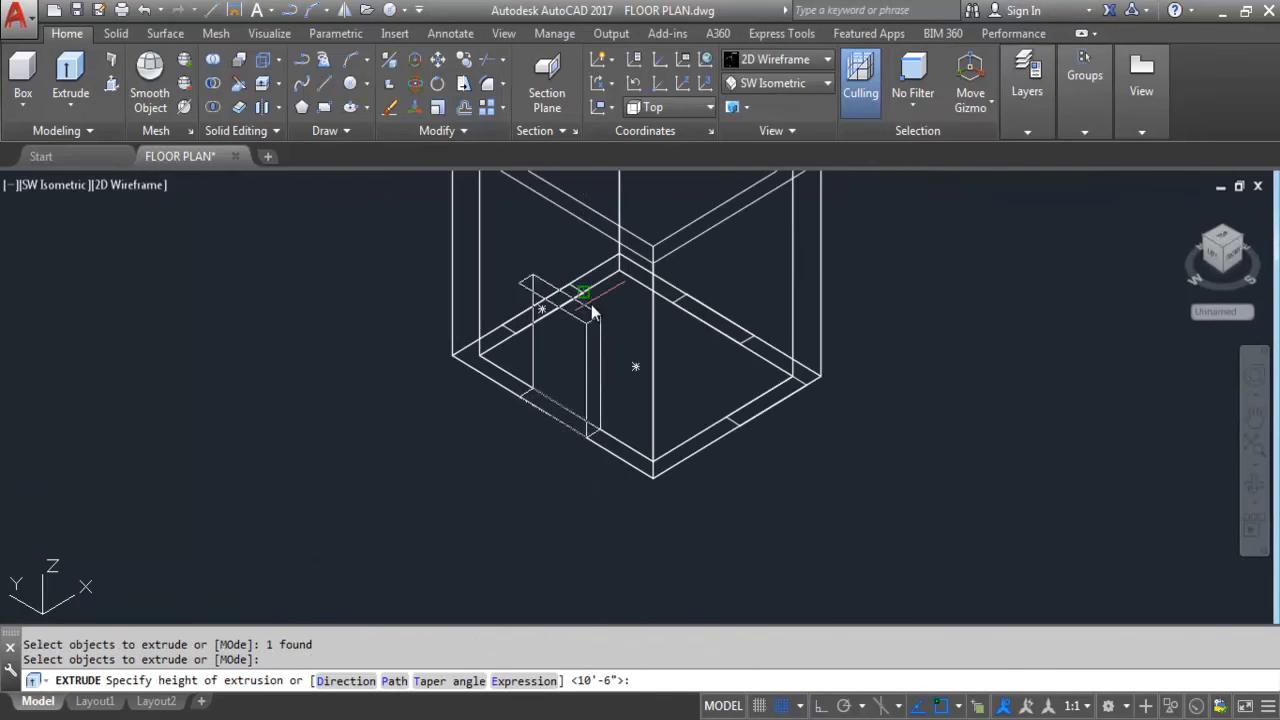
{"action": "key", "text": "Escape"}
{"action": "scroll", "coordinate": [580, 400], "scroll_direction": "up", "scroll_amount": 5}
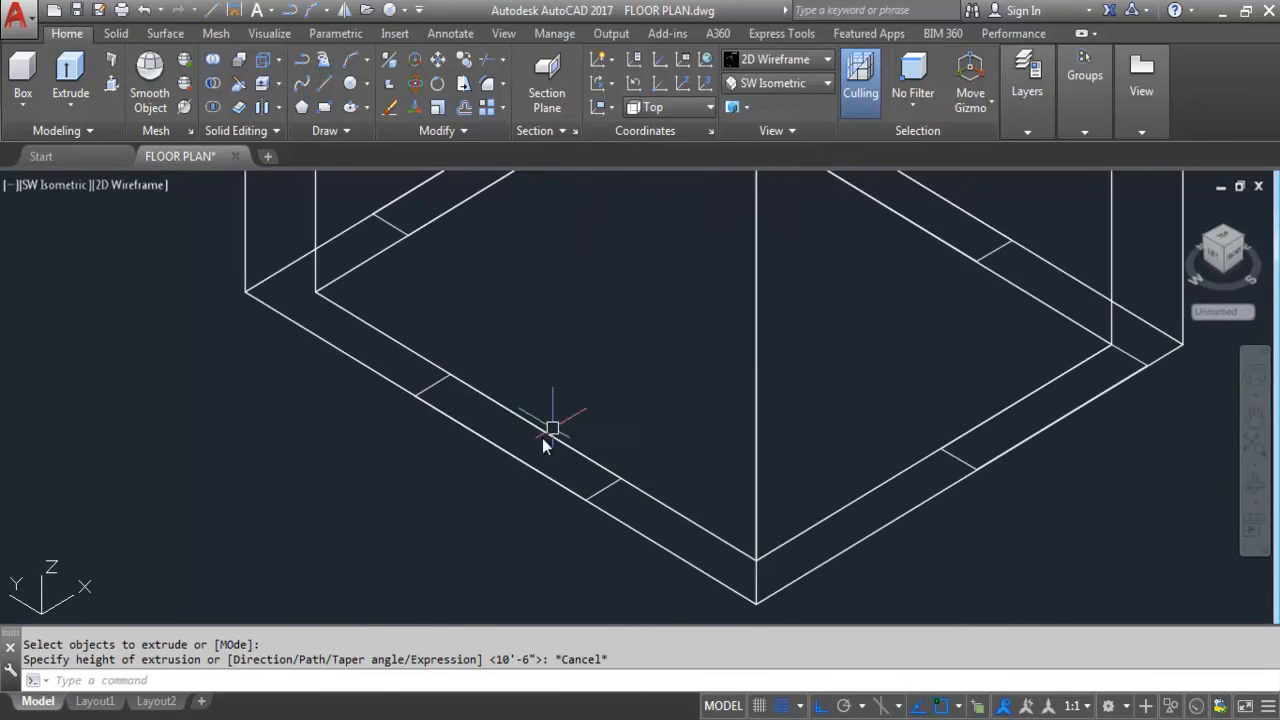
{"action": "left_click", "coordinate": [436, 391]}
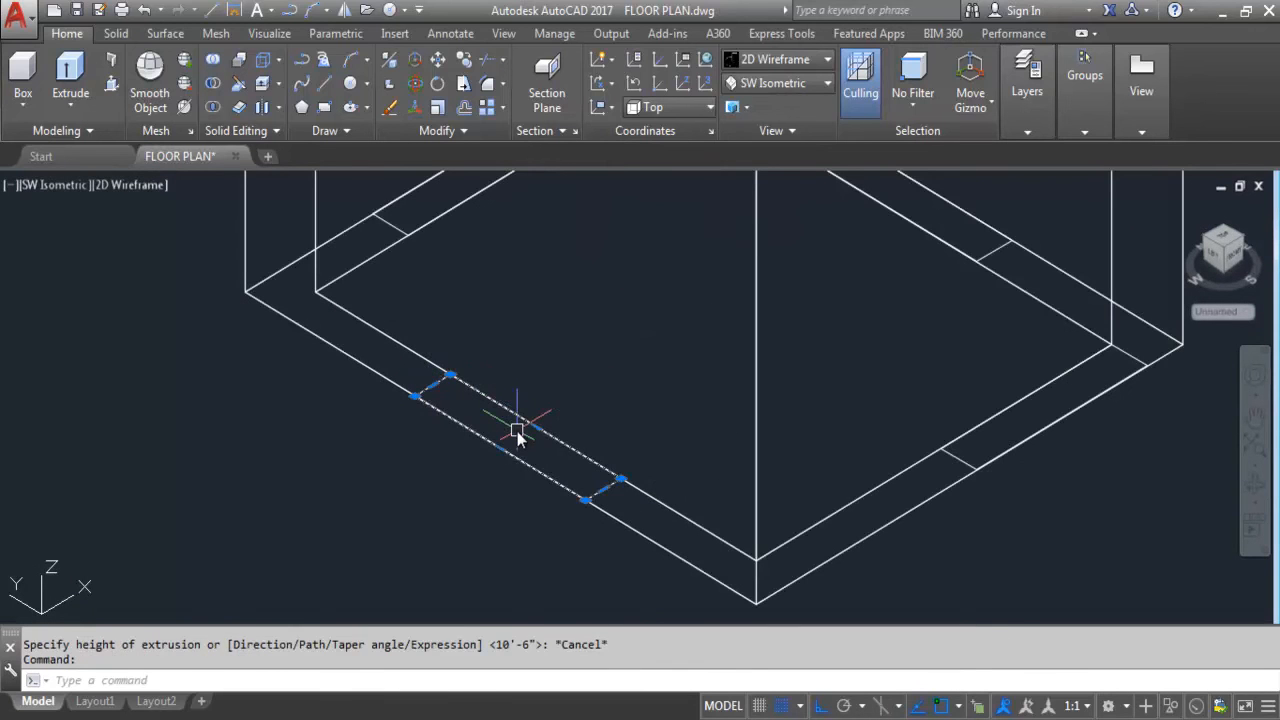
{"action": "key", "text": "Escape"}
{"action": "key", "text": "Return"}
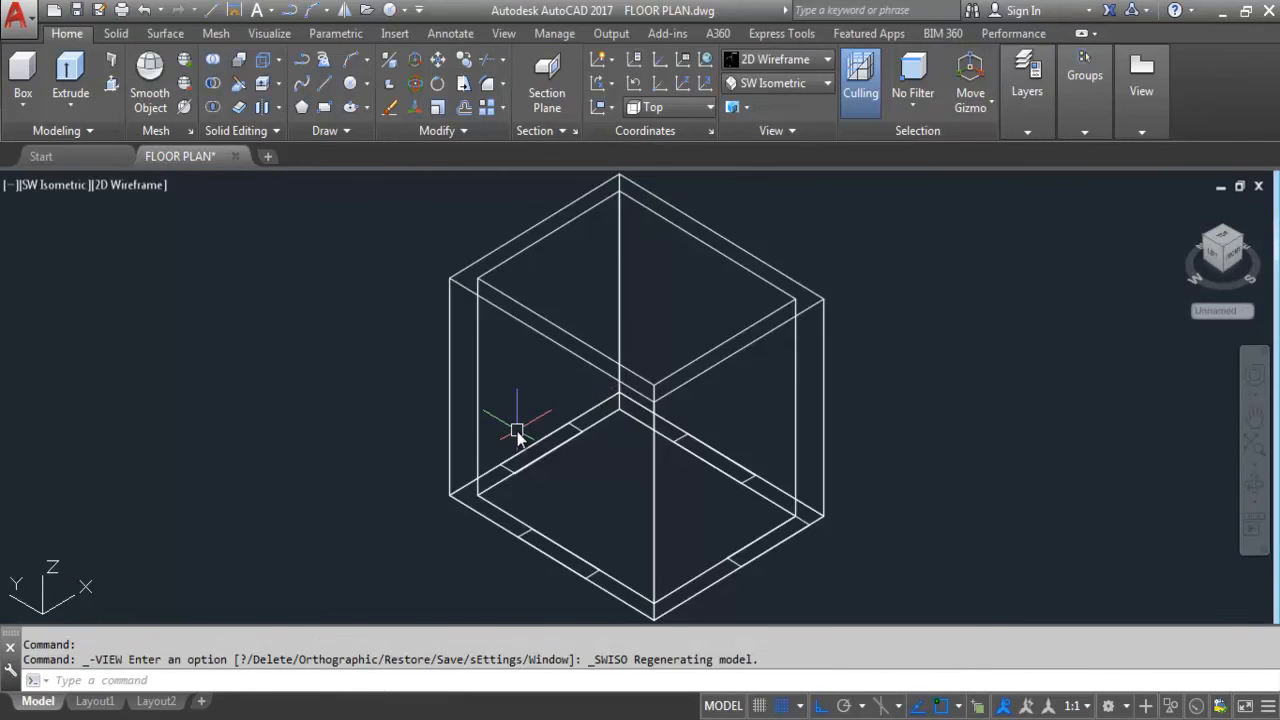
{"action": "scroll", "coordinate": [517, 431], "scroll_direction": "down", "scroll_amount": 2}
{"action": "scroll", "coordinate": [580, 535], "scroll_direction": "up", "scroll_amount": 4}
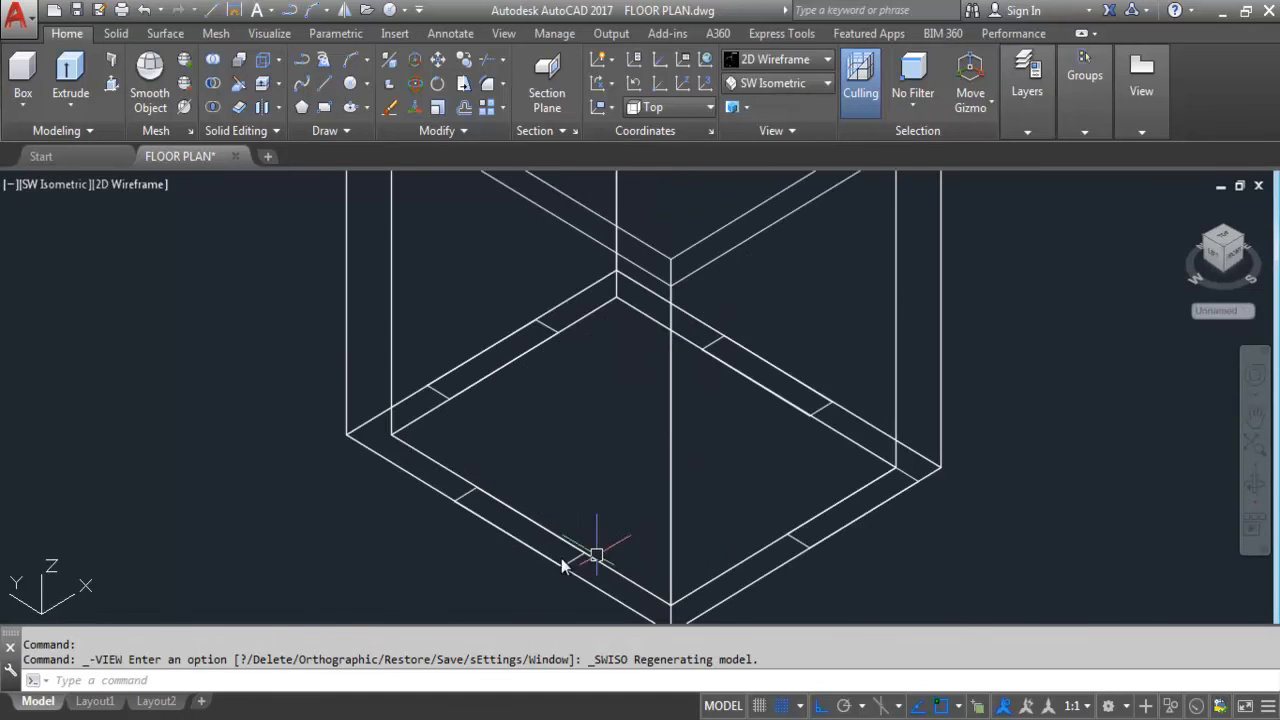
{"action": "scroll", "coordinate": [643, 409], "scroll_direction": "down", "scroll_amount": 2}
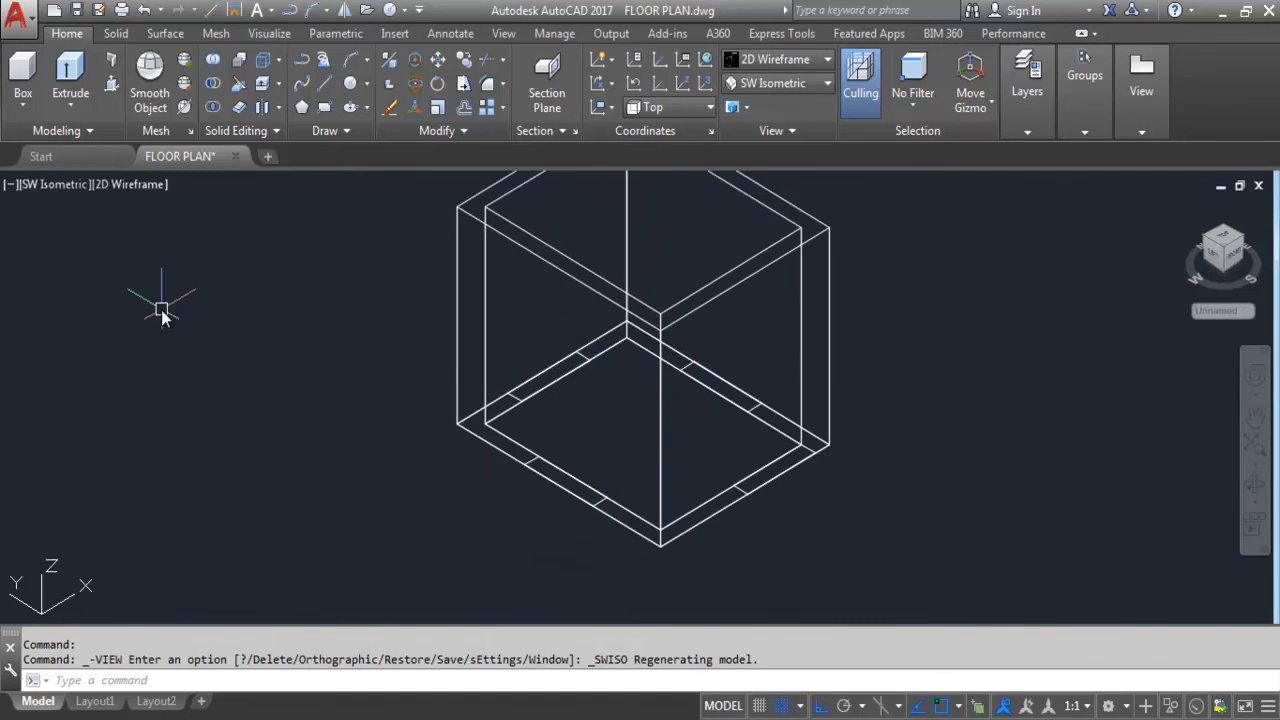
Step: Extrude the small rectangle in the room's front-left wall to a height of 4'6
{"action": "type", "text": "EXT"}
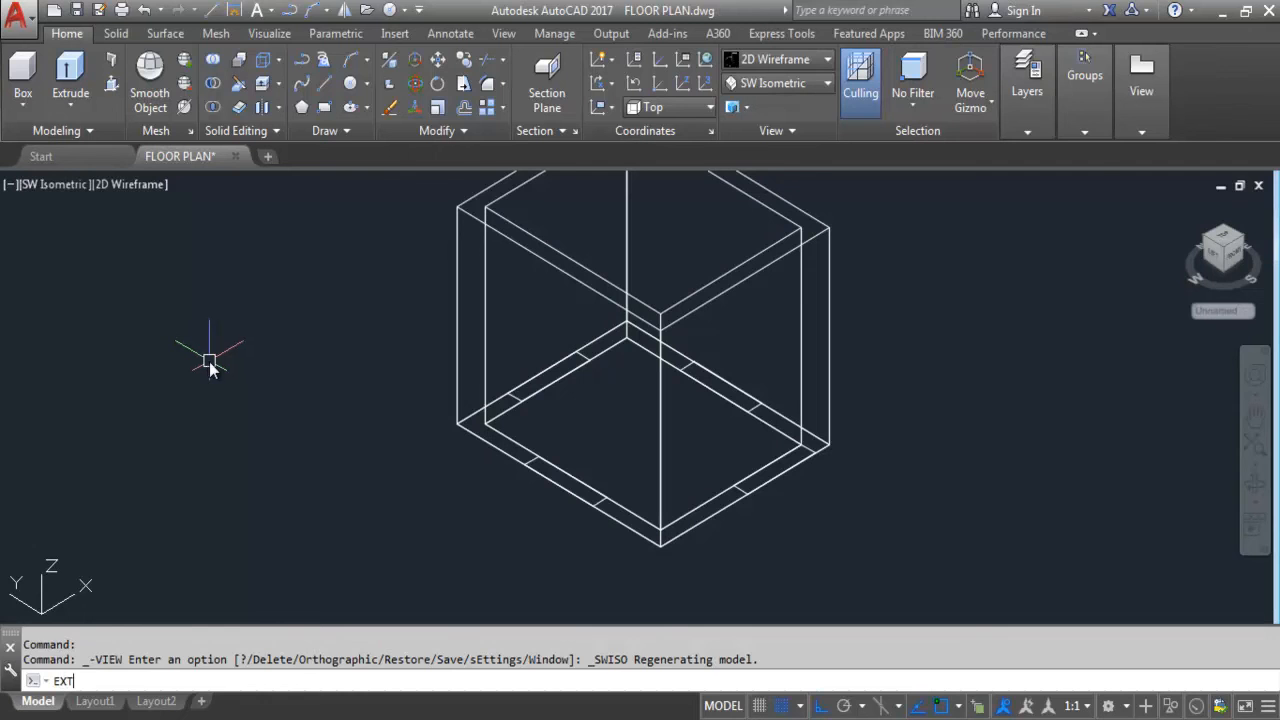
{"action": "key", "text": "Return"}
{"action": "scroll", "coordinate": [588, 507], "scroll_direction": "up", "scroll_amount": 3}
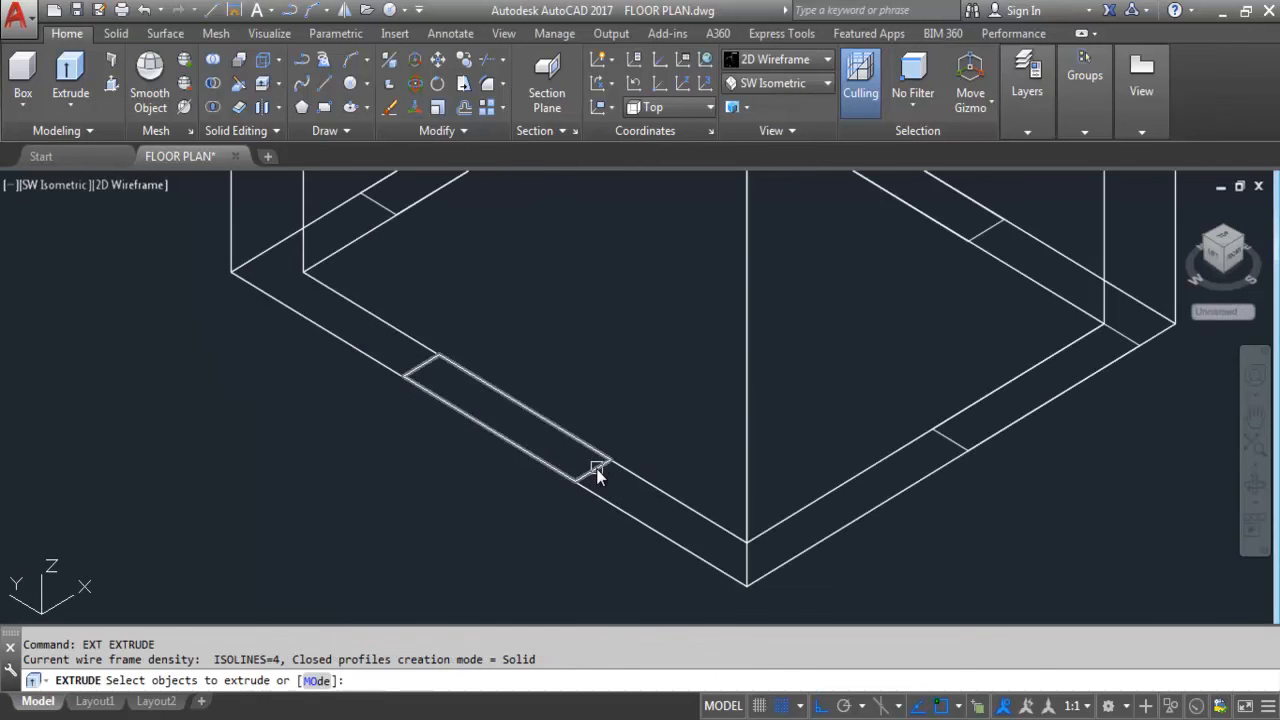
{"action": "left_click", "coordinate": [609, 451]}
{"action": "key", "text": "Return"}
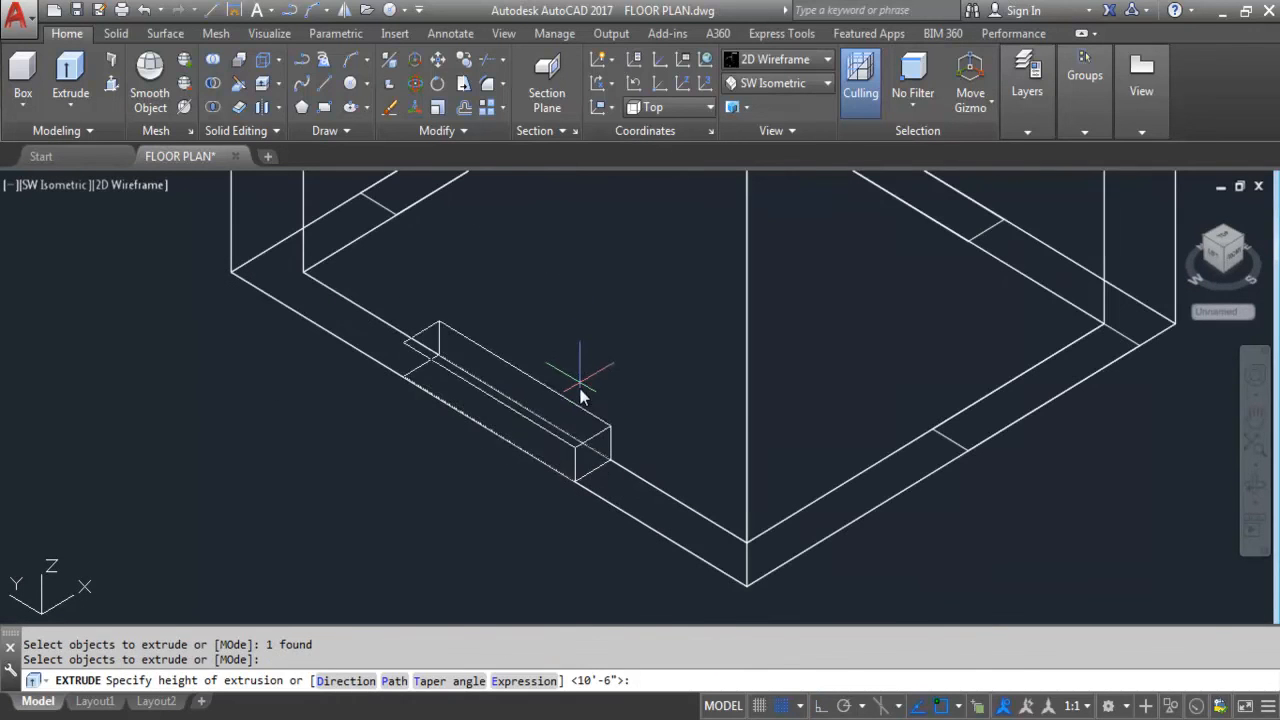
{"action": "scroll", "coordinate": [578, 372], "scroll_direction": "down", "scroll_amount": 4}
{"action": "scroll", "coordinate": [600, 335], "scroll_direction": "up", "scroll_amount": 2}
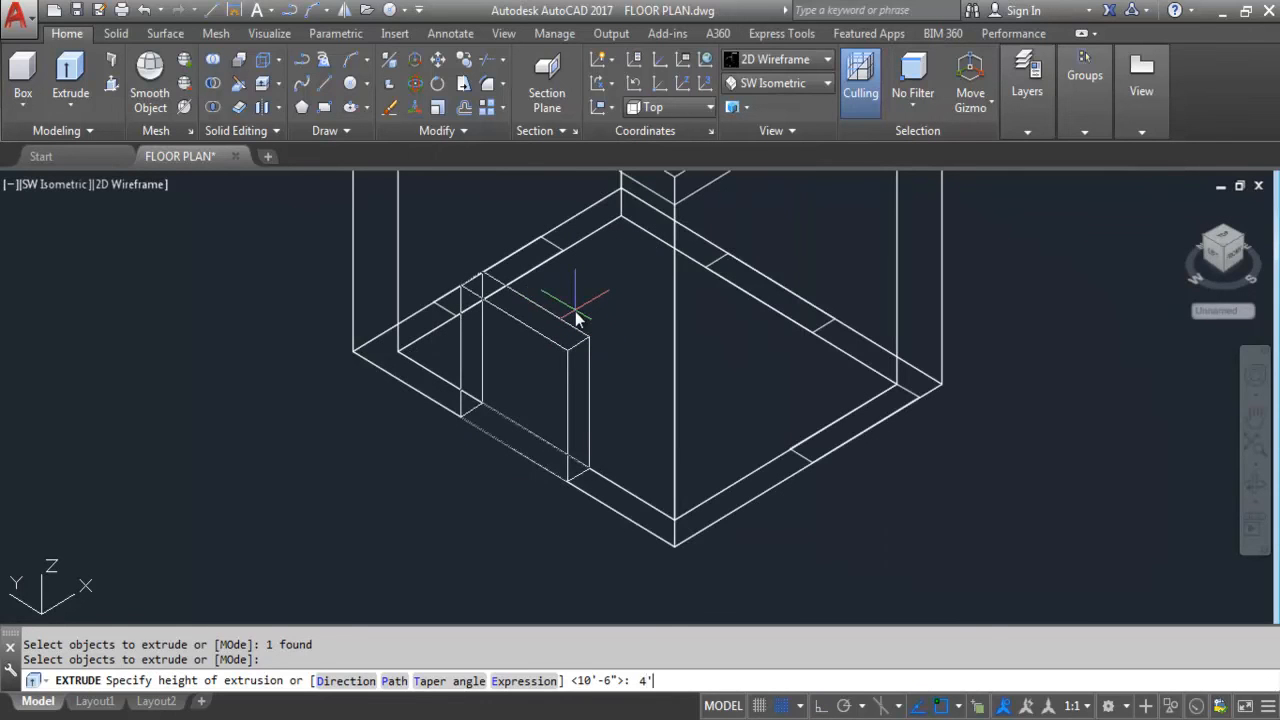
{"action": "key", "text": "Return"}
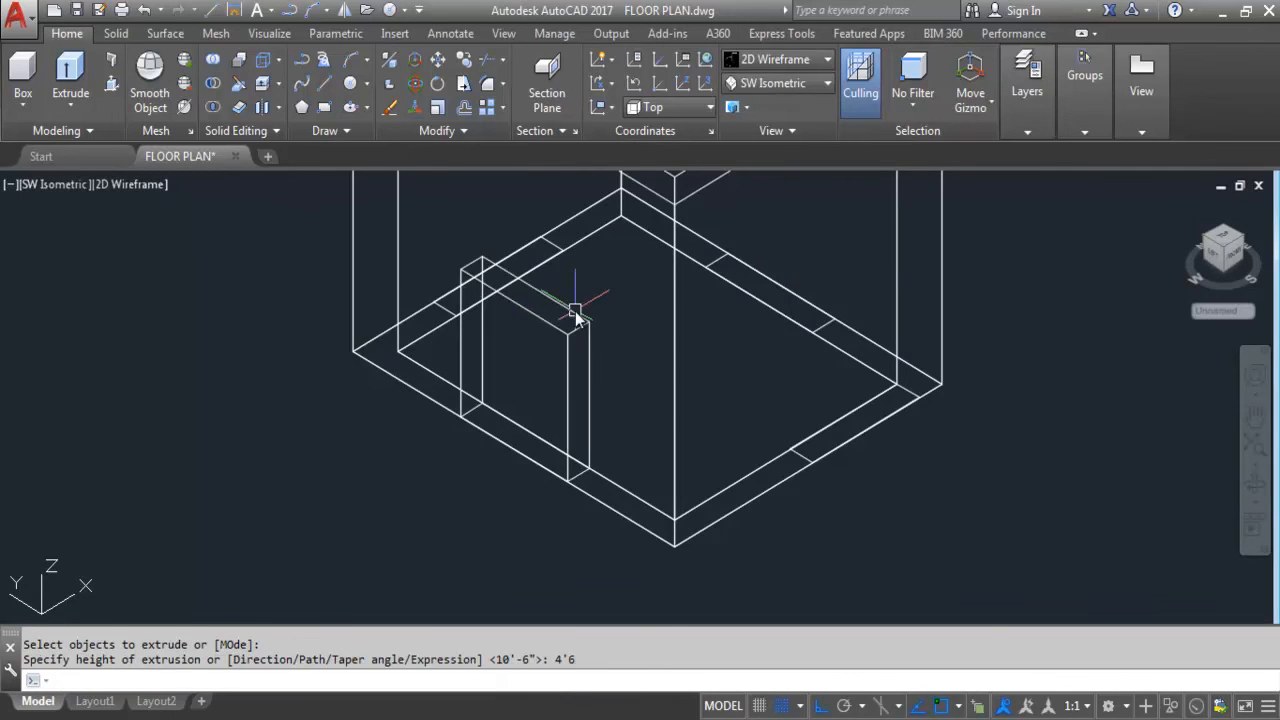
Step: Extrude the small rectangles in the two rear walls together to a height of 4'6
{"action": "scroll", "coordinate": [612, 340], "scroll_direction": "down", "scroll_amount": 2}
{"action": "scroll", "coordinate": [756, 334], "scroll_direction": "up", "scroll_amount": 2}
{"action": "key", "text": "Return"}
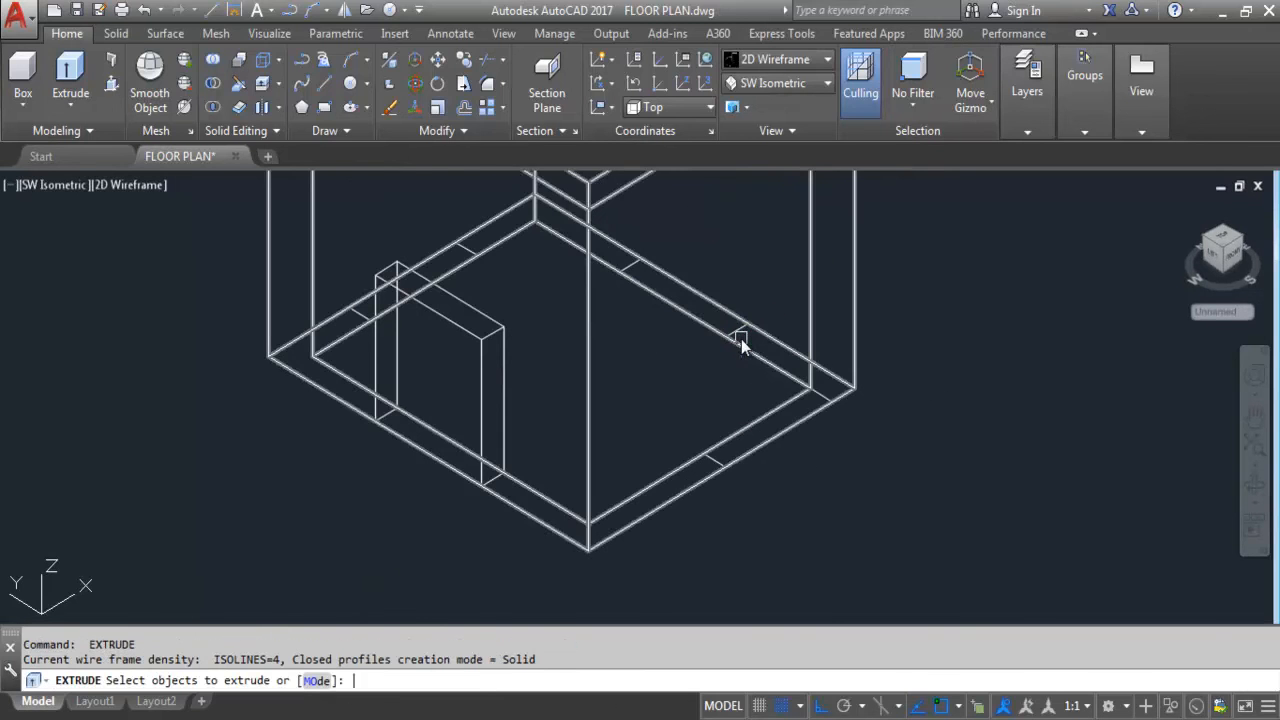
{"action": "left_click", "coordinate": [738, 336]}
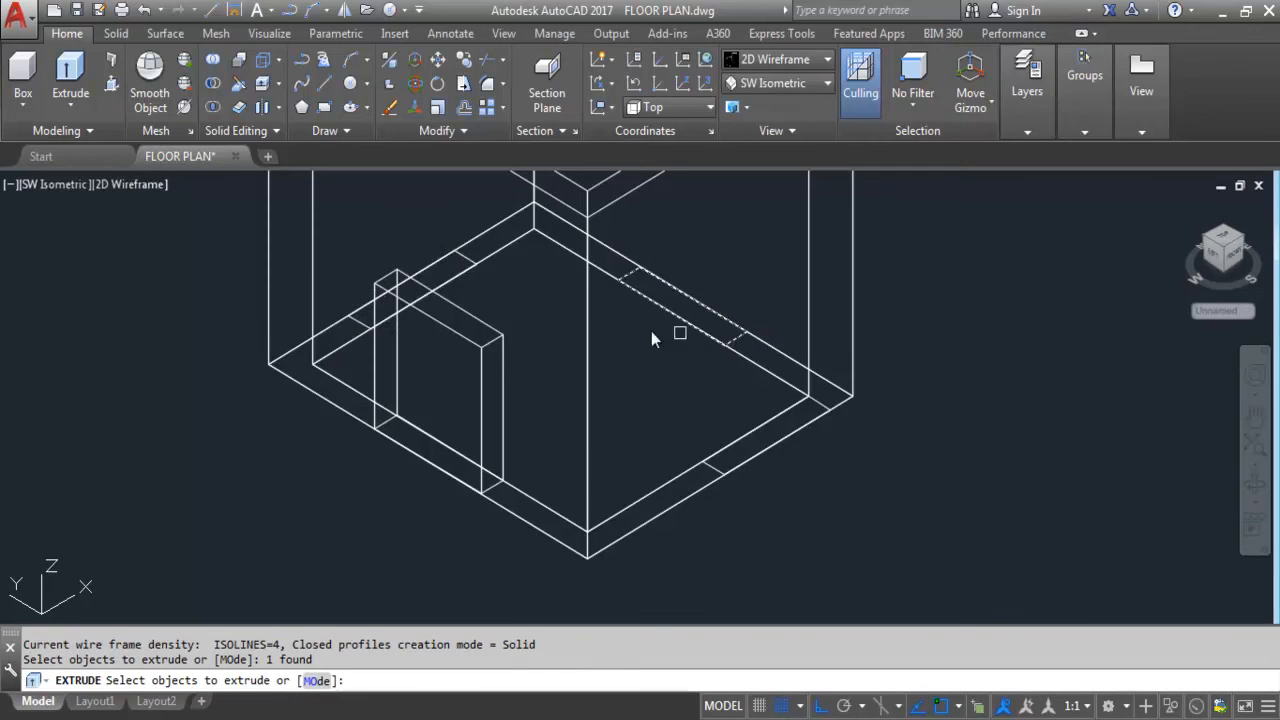
{"action": "scroll", "coordinate": [464, 259], "scroll_direction": "up", "scroll_amount": 1}
{"action": "left_click", "coordinate": [465, 259]}
{"action": "scroll", "coordinate": [551, 236], "scroll_direction": "up", "scroll_amount": 1}
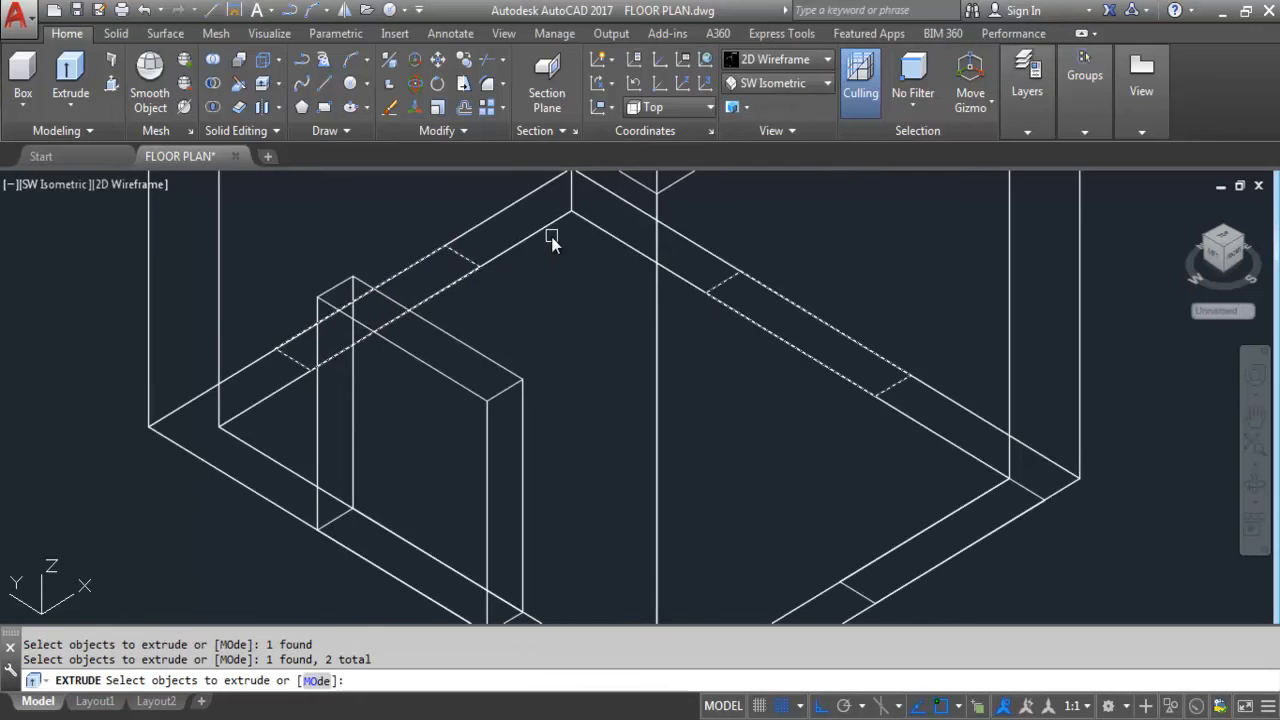
{"action": "key", "text": "Return"}
{"action": "scroll", "coordinate": [551, 361], "scroll_direction": "down", "scroll_amount": 4}
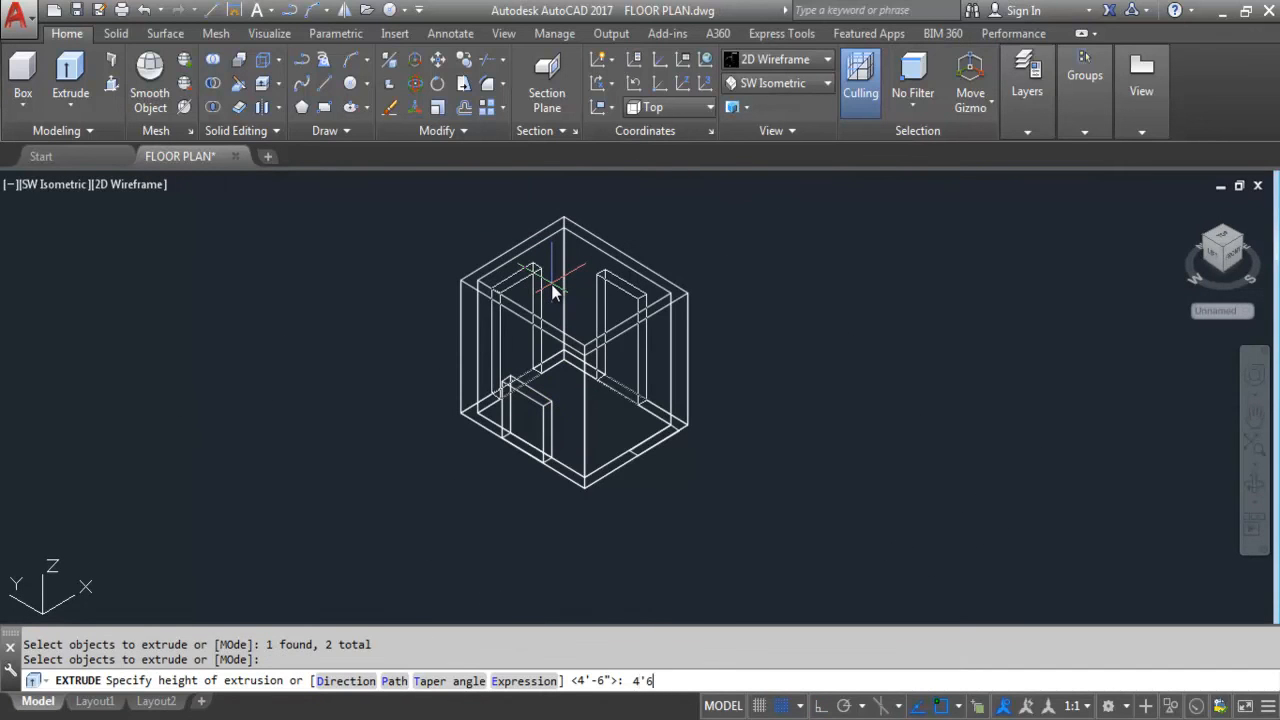
{"action": "type", "text": "4'6"}
{"action": "key", "text": "Return"}
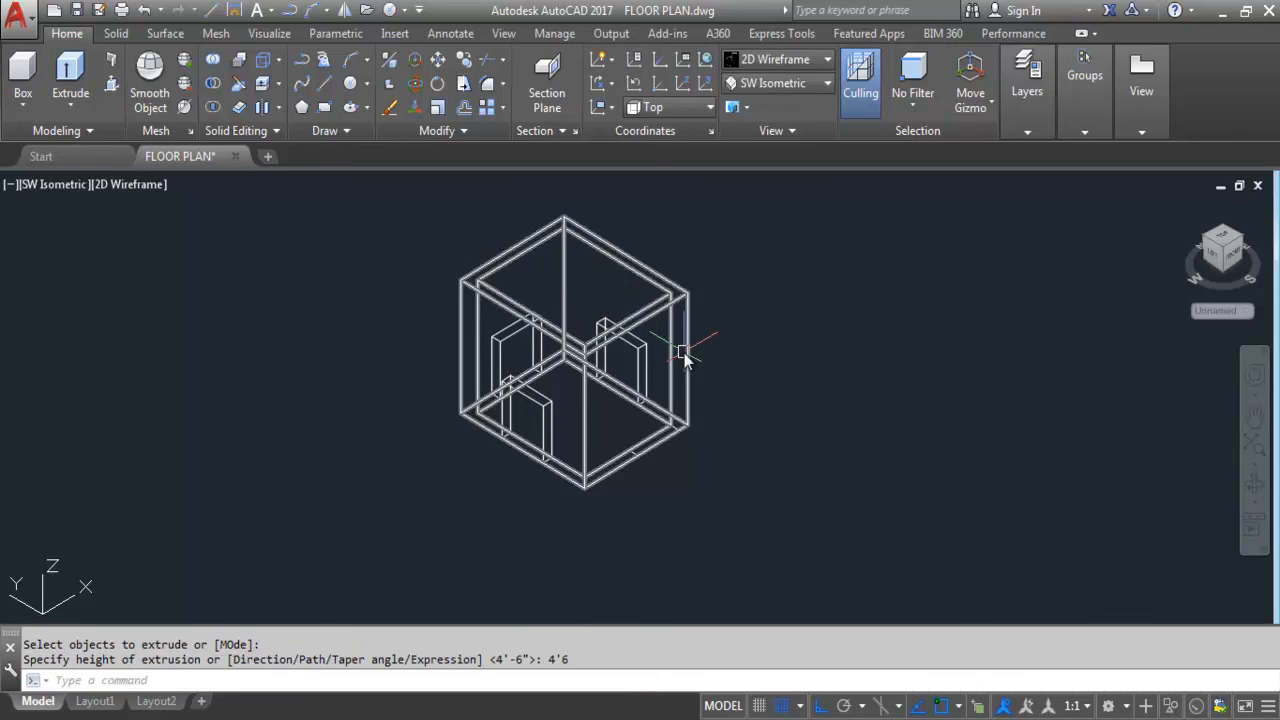
Step: Extrude the door rectangle in the front-right wall to a height of 7'
{"action": "scroll", "coordinate": [632, 455], "scroll_direction": "up", "scroll_amount": 3}
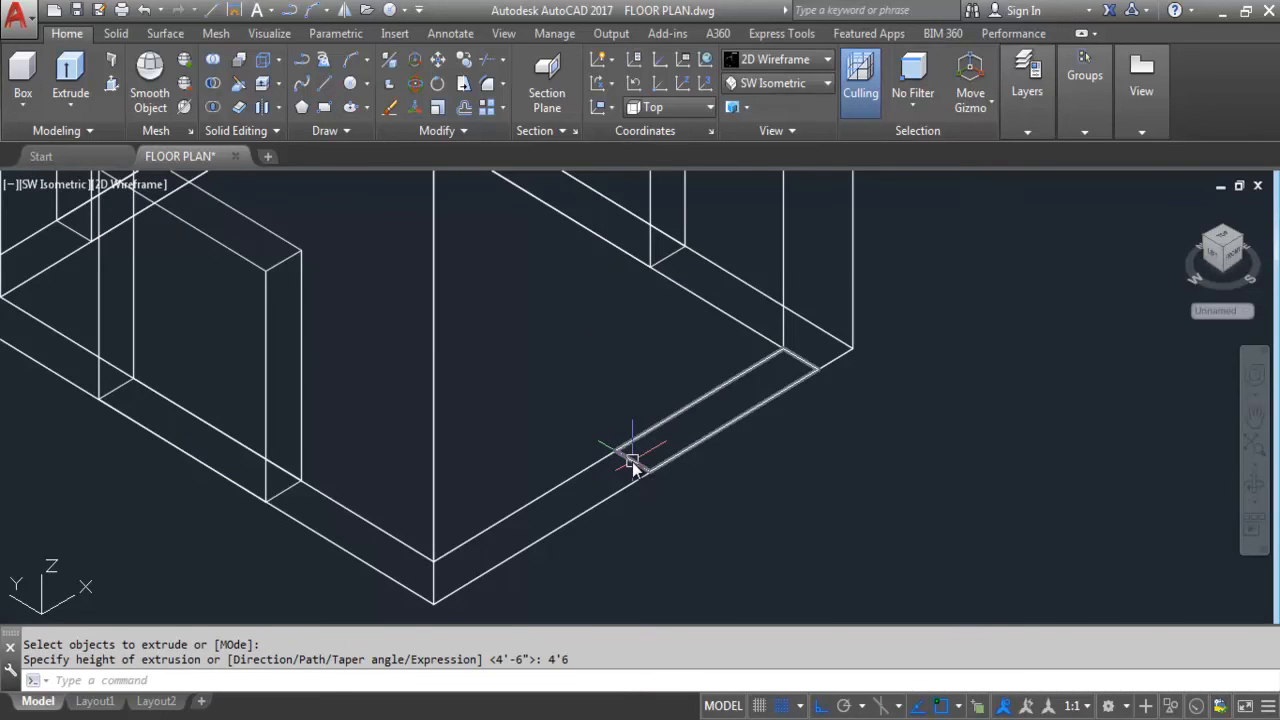
{"action": "key", "text": "Return"}
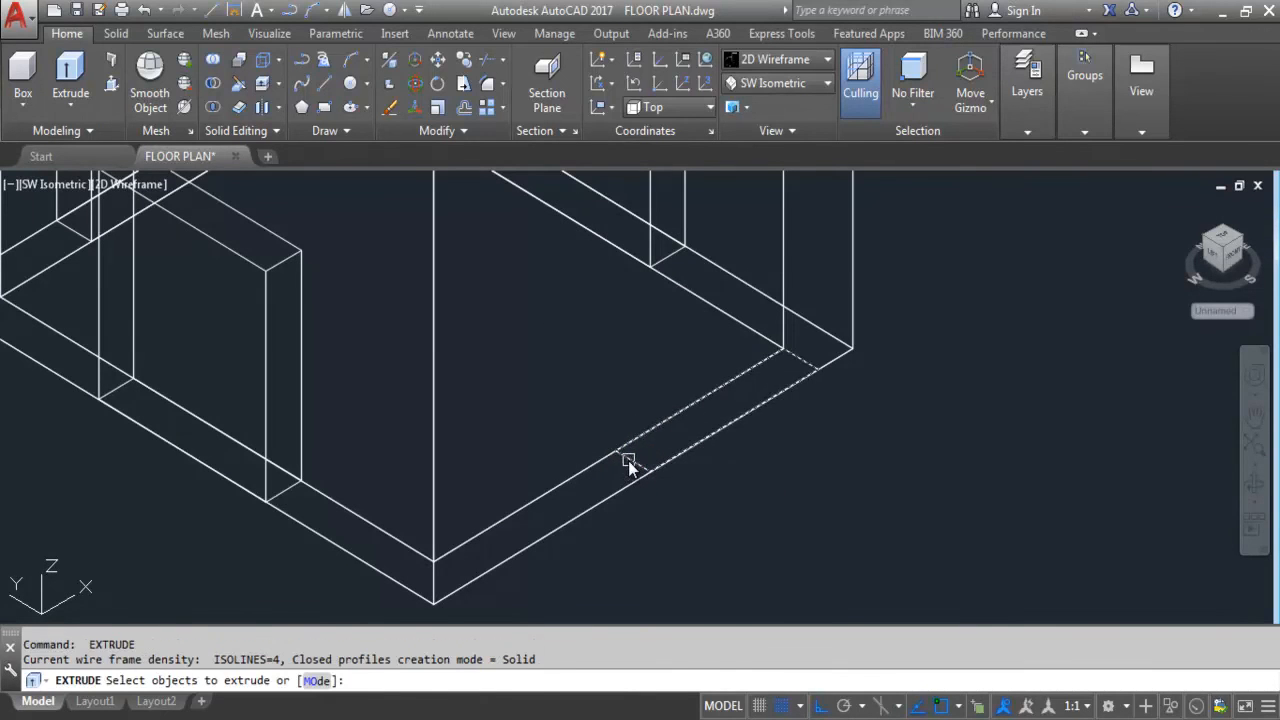
{"action": "left_click", "coordinate": [628, 460]}
{"action": "key", "text": "Return"}
{"action": "scroll", "coordinate": [635, 487], "scroll_direction": "down", "scroll_amount": 5}
{"action": "scroll", "coordinate": [628, 398], "scroll_direction": "up", "scroll_amount": 2}
{"action": "type", "text": "7"}
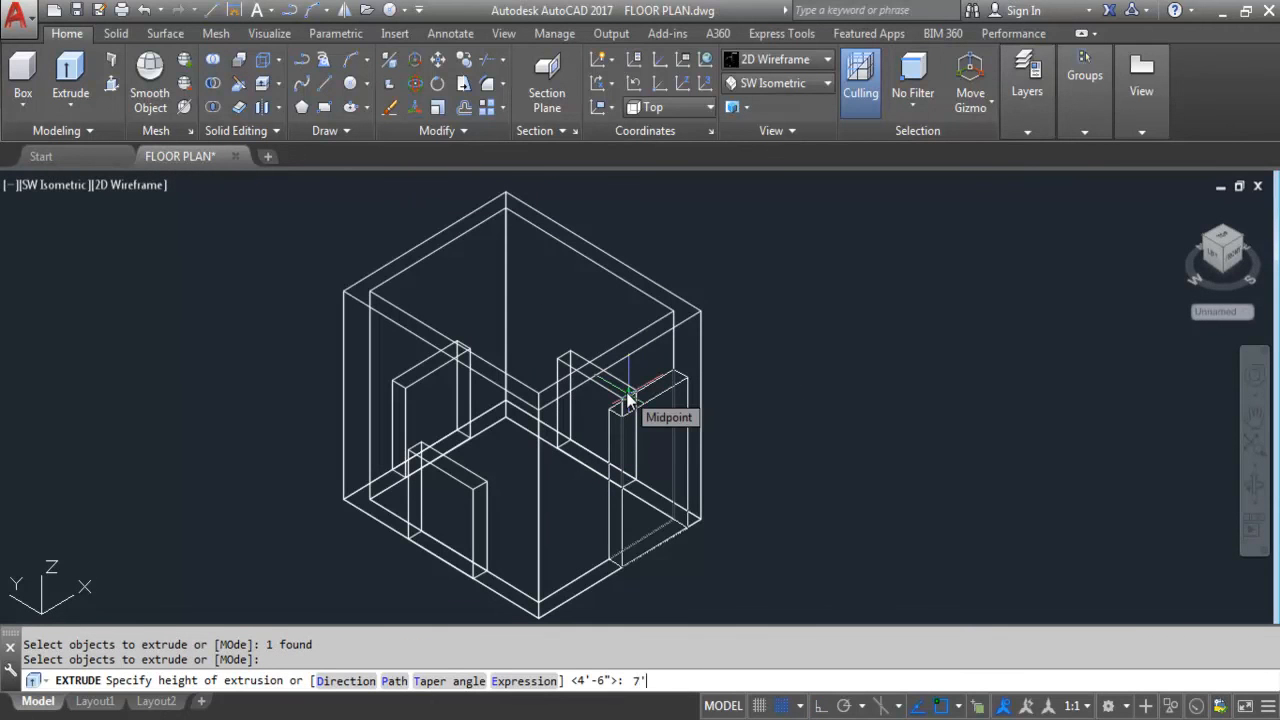
{"action": "type", "text": "'"}
{"action": "key", "text": "Return"}
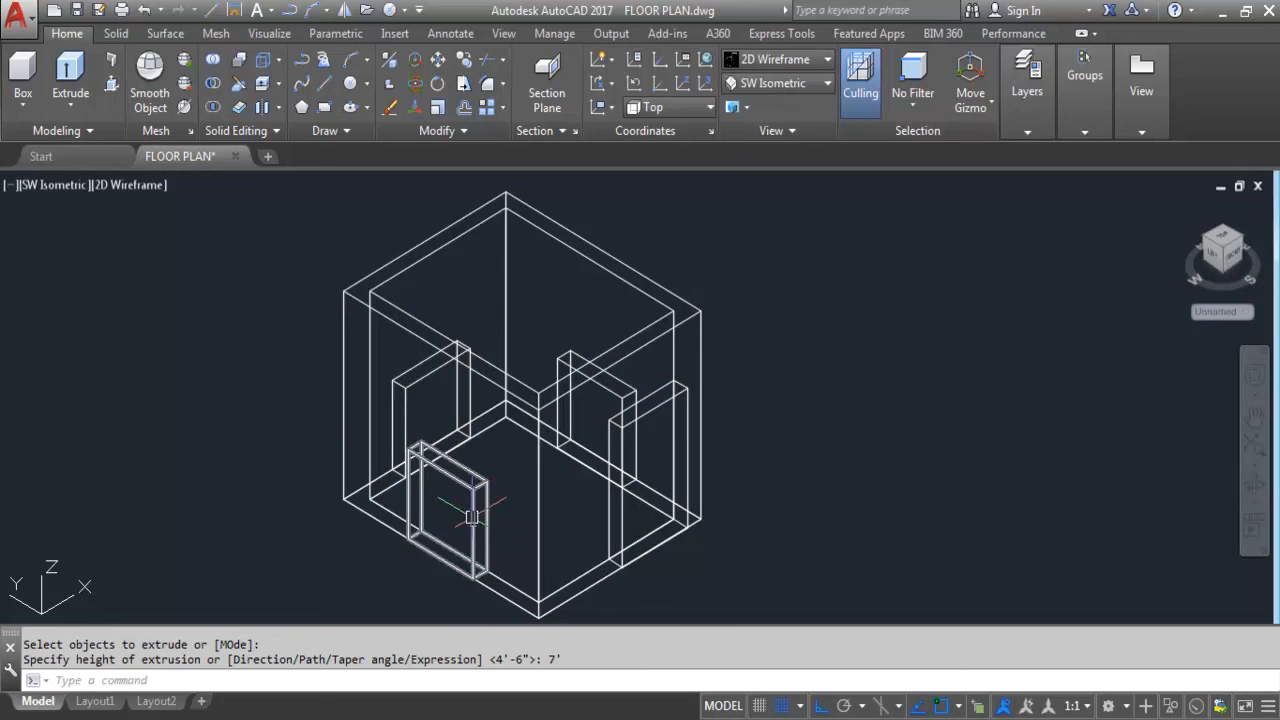
{"action": "left_click", "coordinate": [472, 517]}
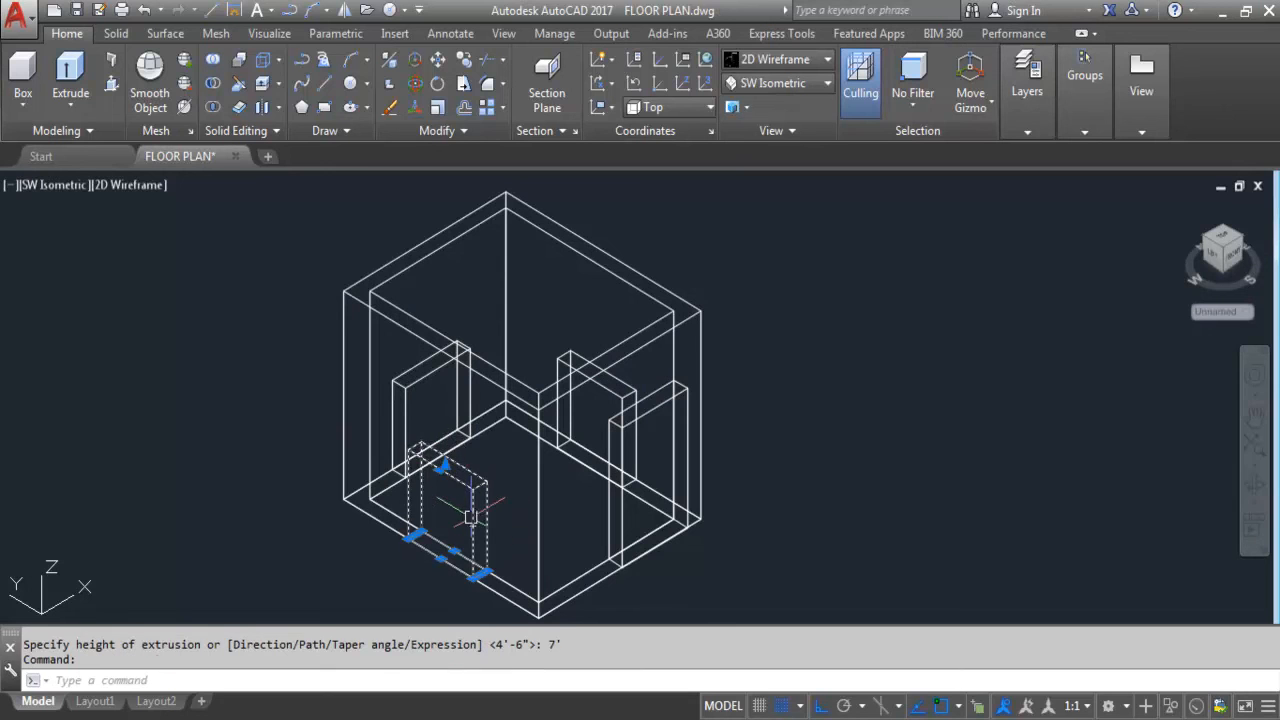
{"action": "left_click", "coordinate": [415, 385]}
{"action": "left_click", "coordinate": [620, 390]}
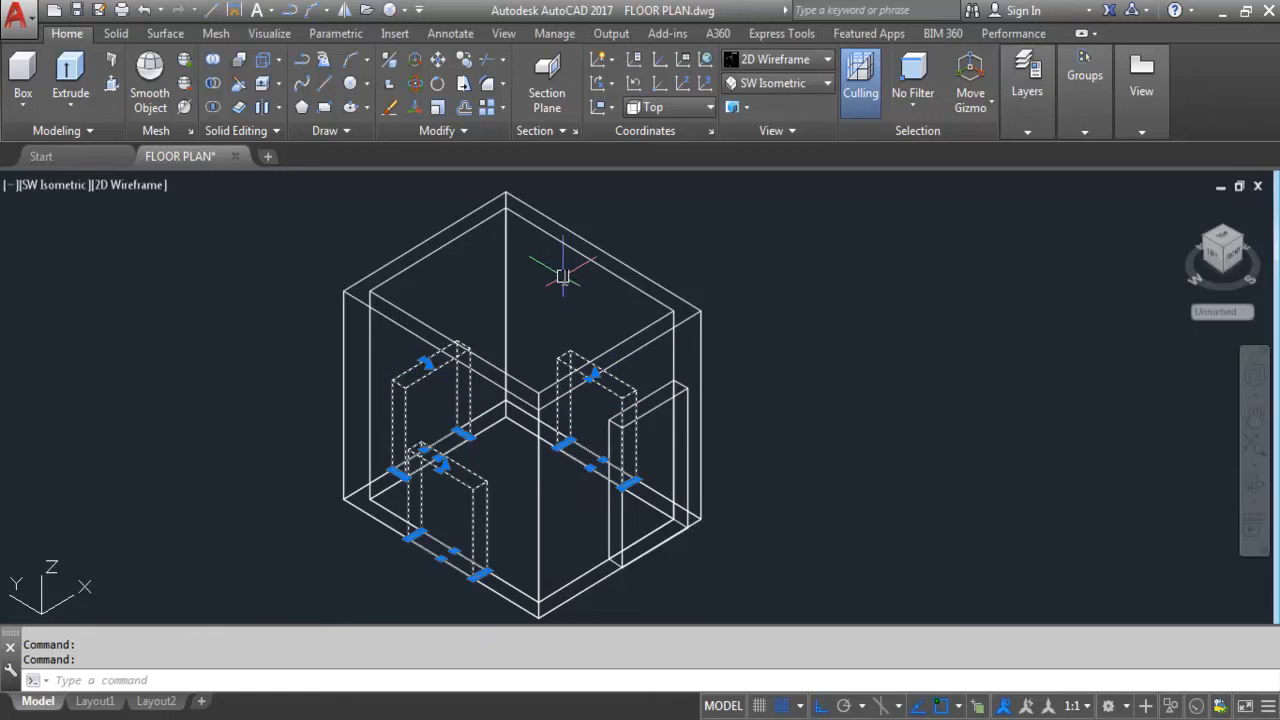
{"action": "key", "text": "Escape"}
Step: Move the three 4'6-high window blocks straight up by 2'6
{"action": "left_click", "coordinate": [480, 492]}
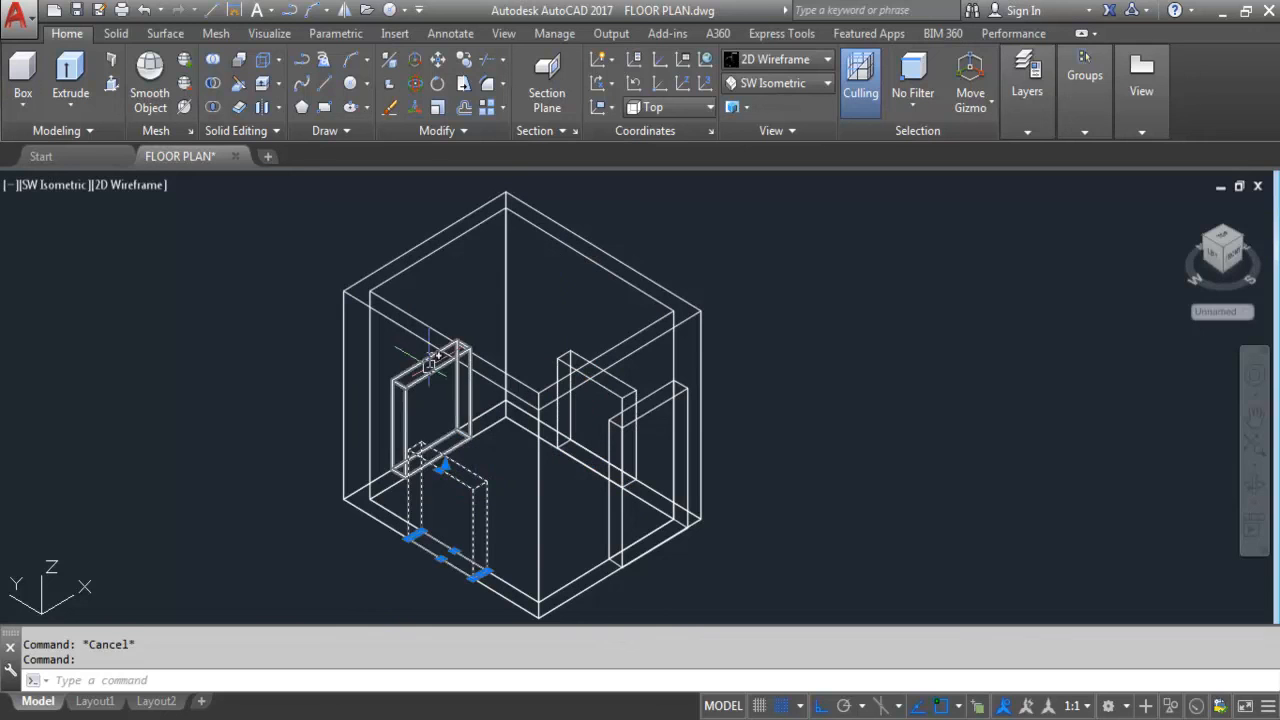
{"action": "left_click", "coordinate": [469, 365]}
{"action": "left_click", "coordinate": [640, 383]}
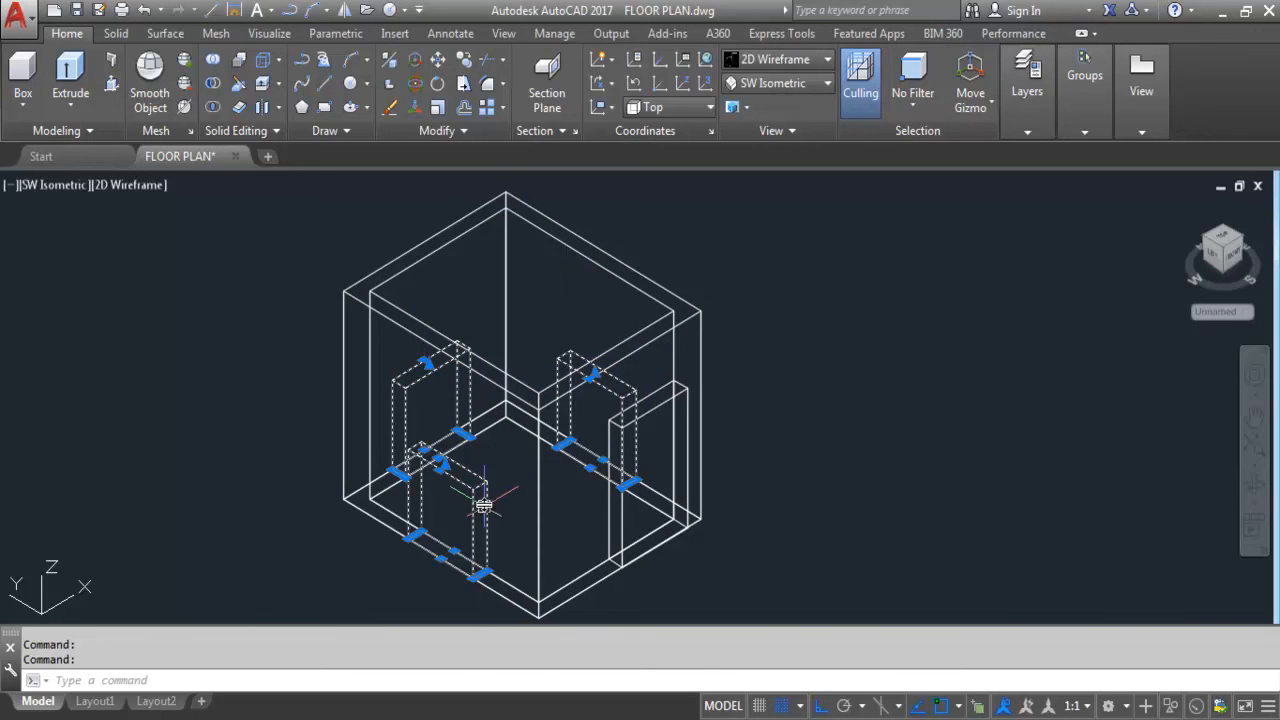
{"action": "type", "text": "m"}
{"action": "key", "text": "Return"}
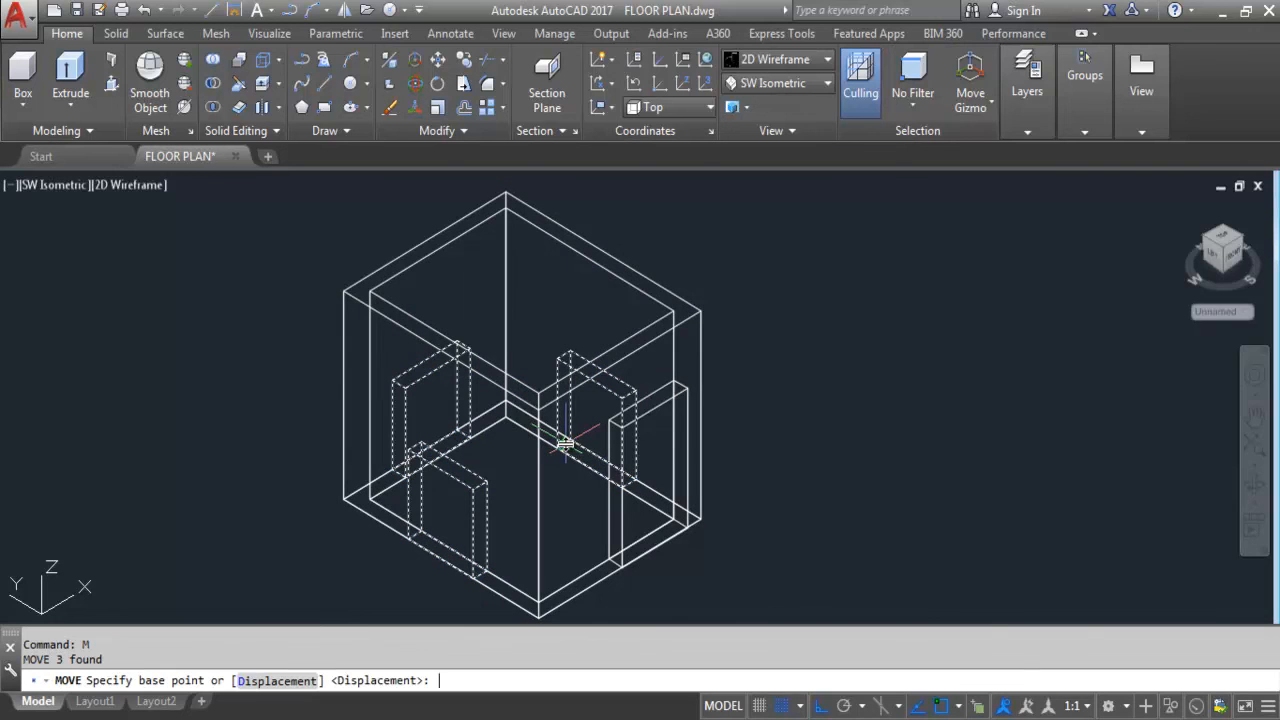
{"action": "left_click", "coordinate": [510, 544]}
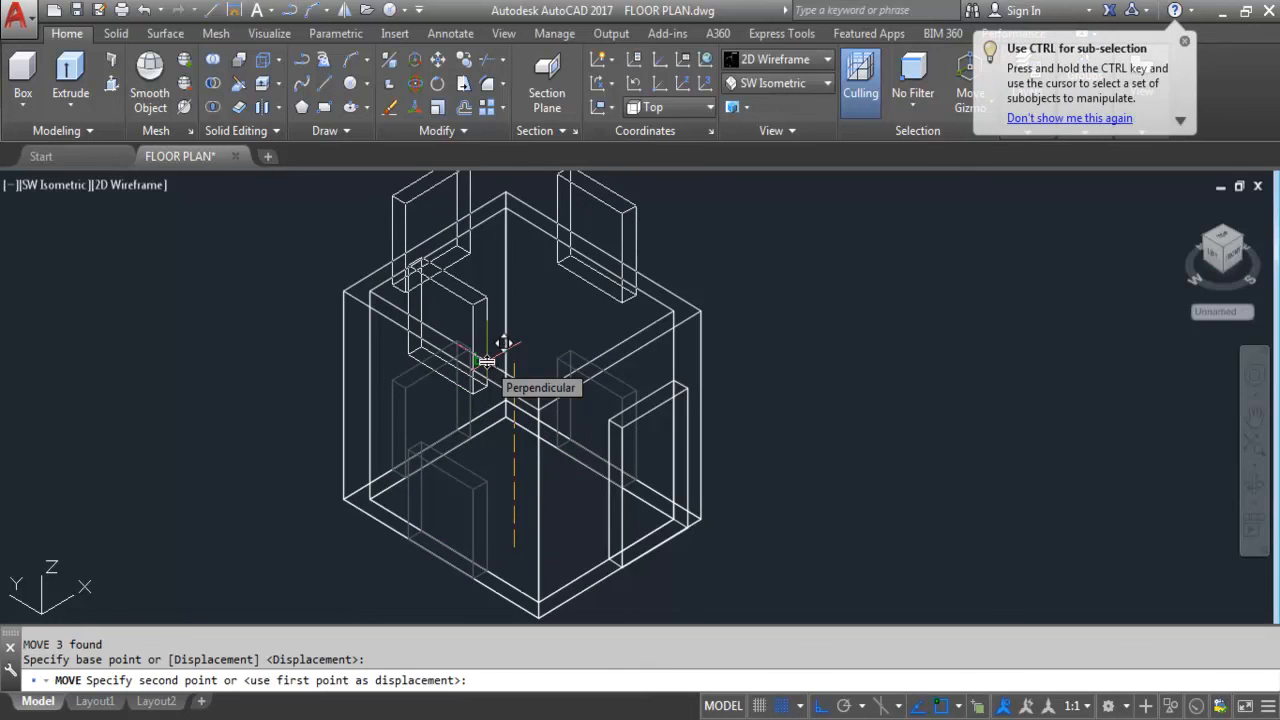
{"action": "type", "text": "2'6"}
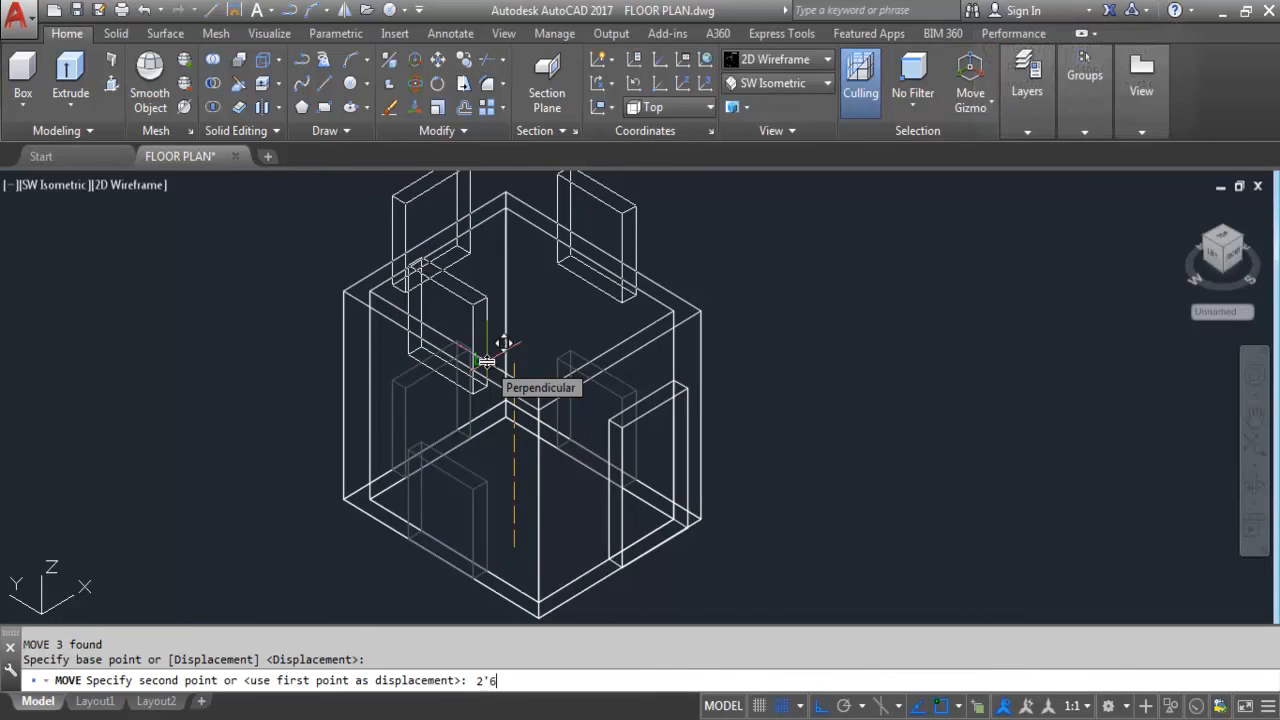
{"action": "key", "text": "Return"}
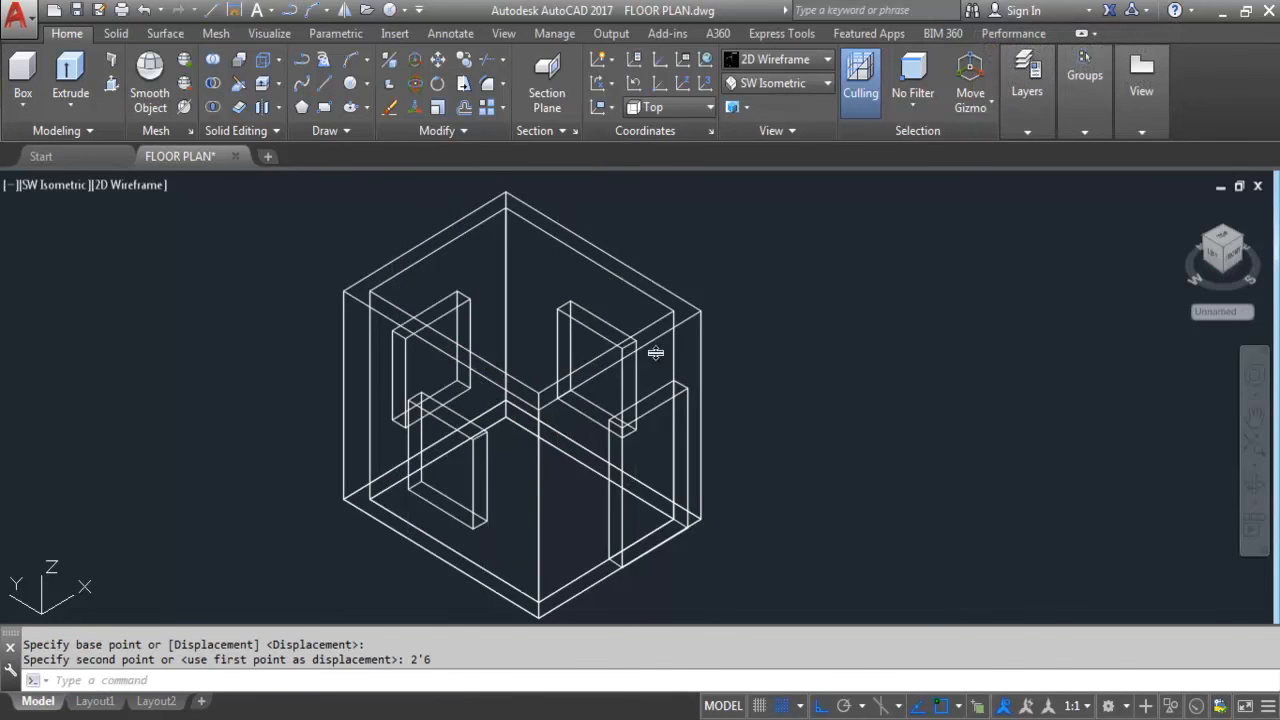
Step: Show the room in the Shaded visual style and orbit around it to inspect the outer walls
{"action": "left_click", "coordinate": [790, 59]}
{"action": "left_click", "coordinate": [919, 172]}
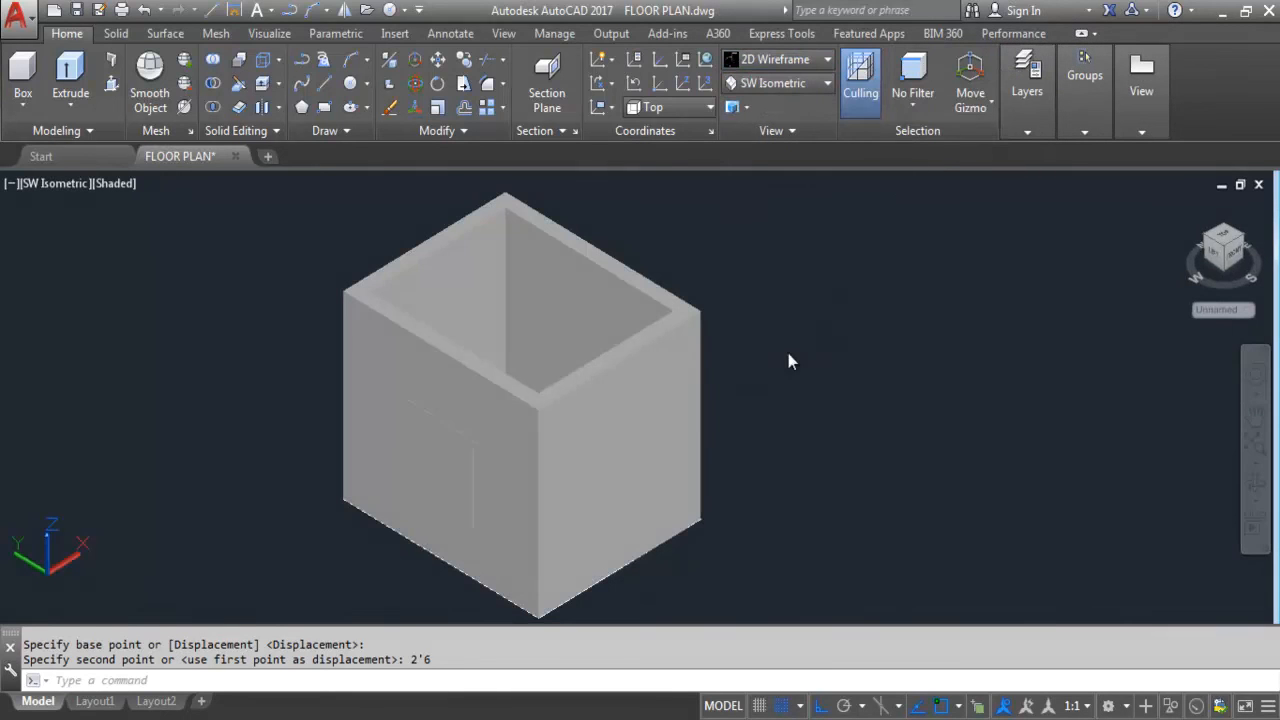
{"action": "middle_click_drag", "start_coordinate": [427, 553], "coordinate": [568, 517], "text": "shift"}
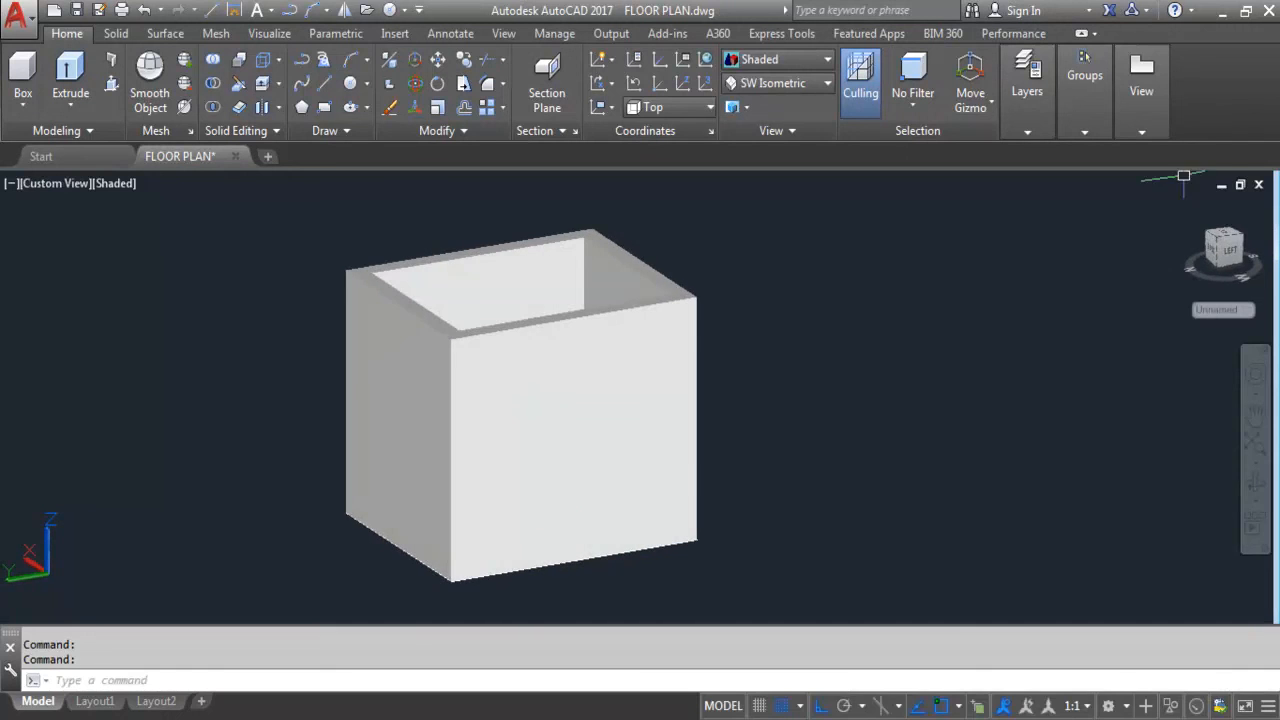
Step: Return the room to the SW Isometric view in the 2D Wireframe visual style
{"action": "left_click", "coordinate": [1185, 209]}
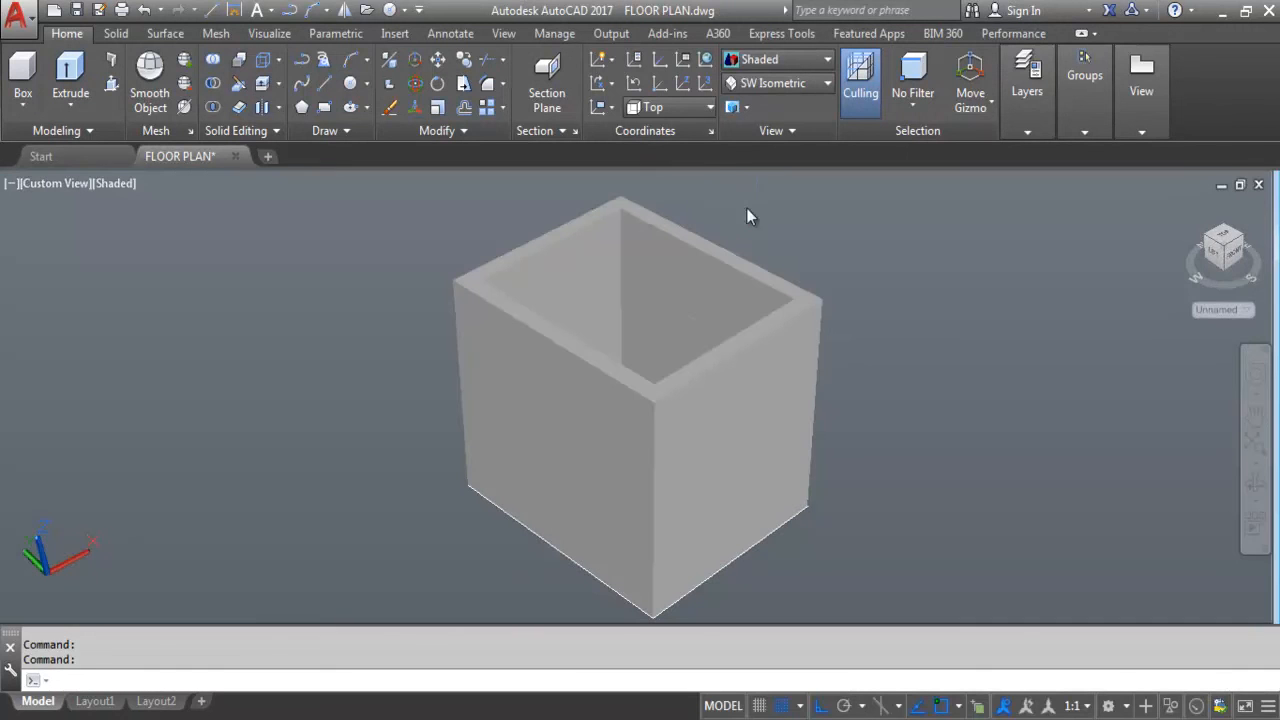
{"action": "left_click", "coordinate": [776, 84]}
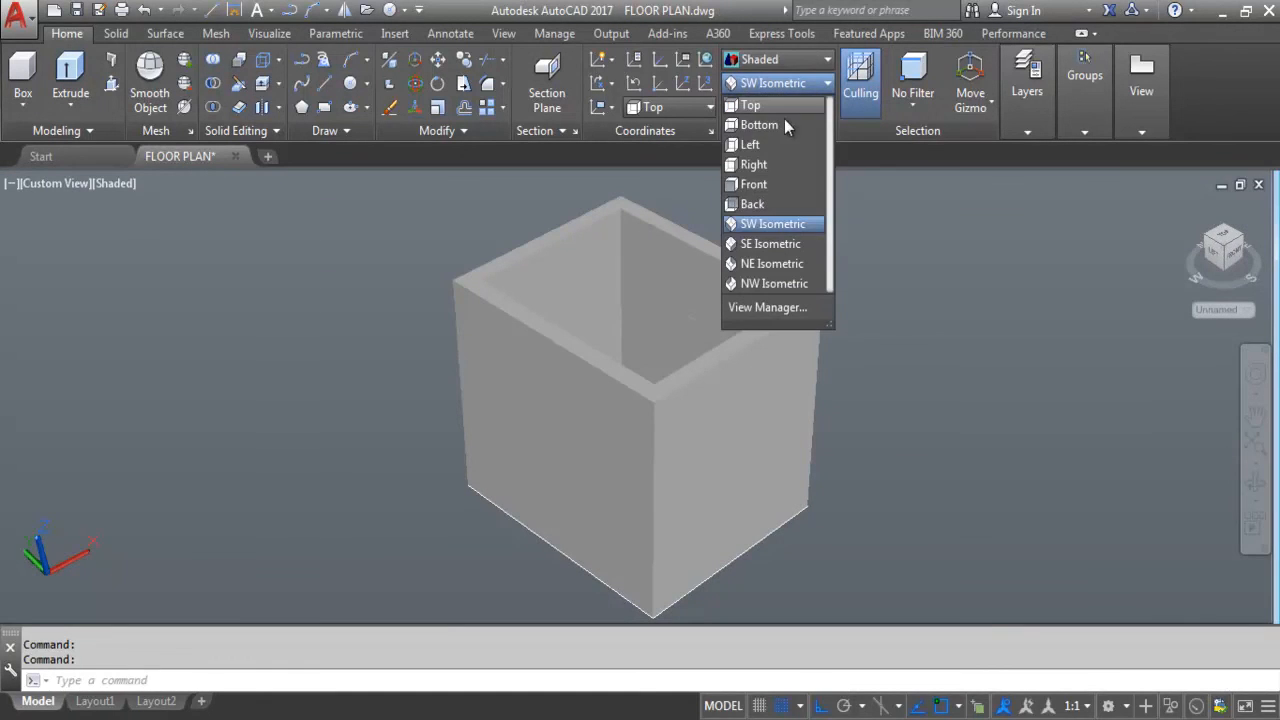
{"action": "left_click", "coordinate": [774, 224]}
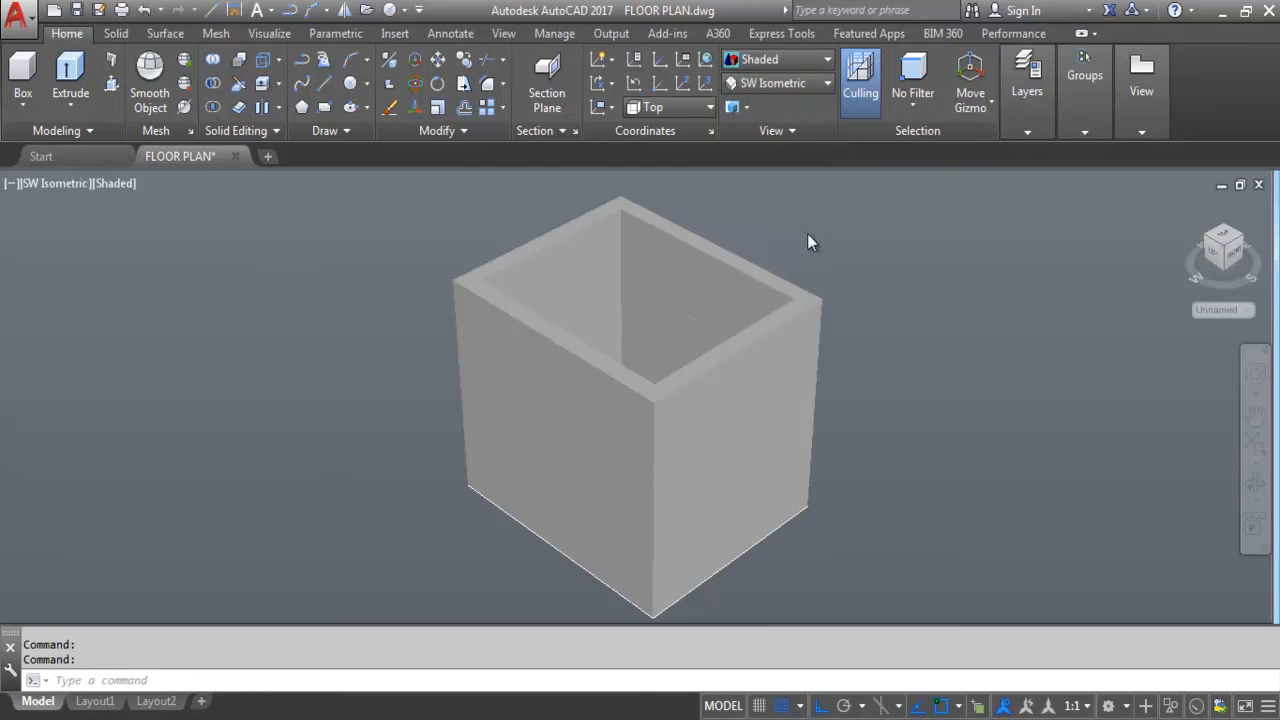
{"action": "left_click", "coordinate": [766, 61]}
{"action": "left_click", "coordinate": [760, 103]}
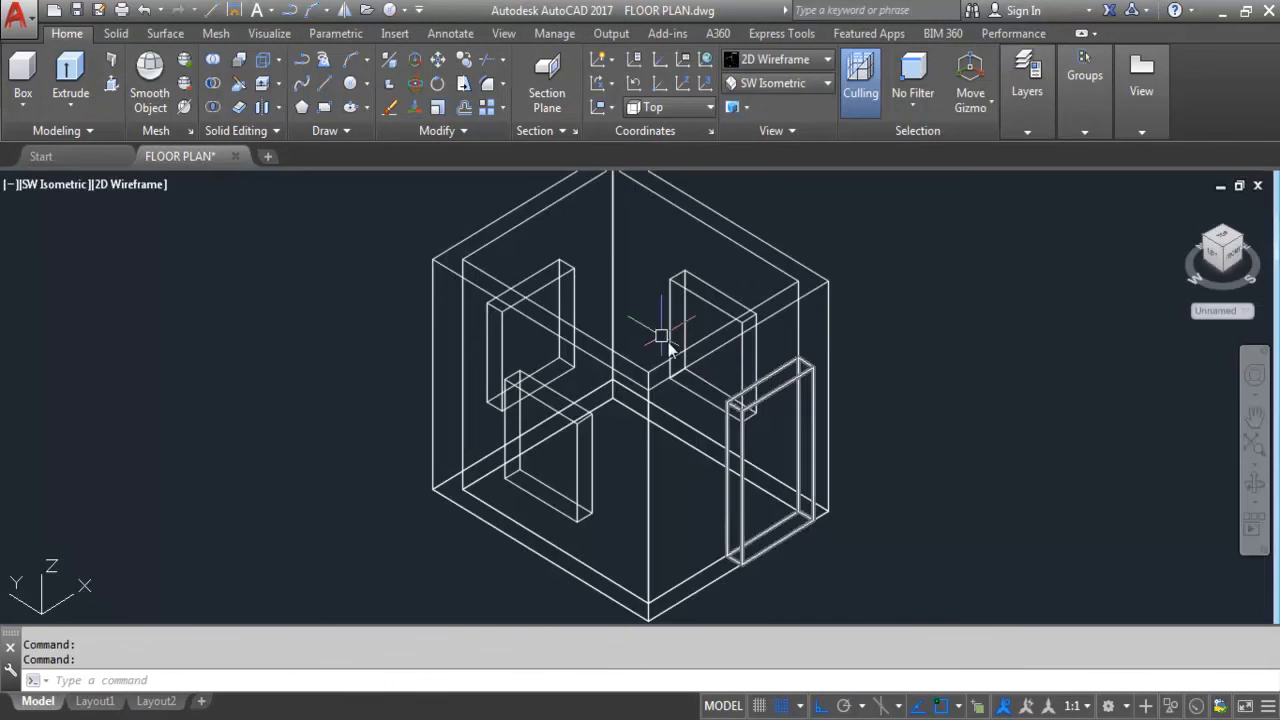
Step: Subtract the three window blocks and the door block from the room's wall solid
{"action": "scroll", "coordinate": [680, 385], "scroll_direction": "down", "scroll_amount": 3}
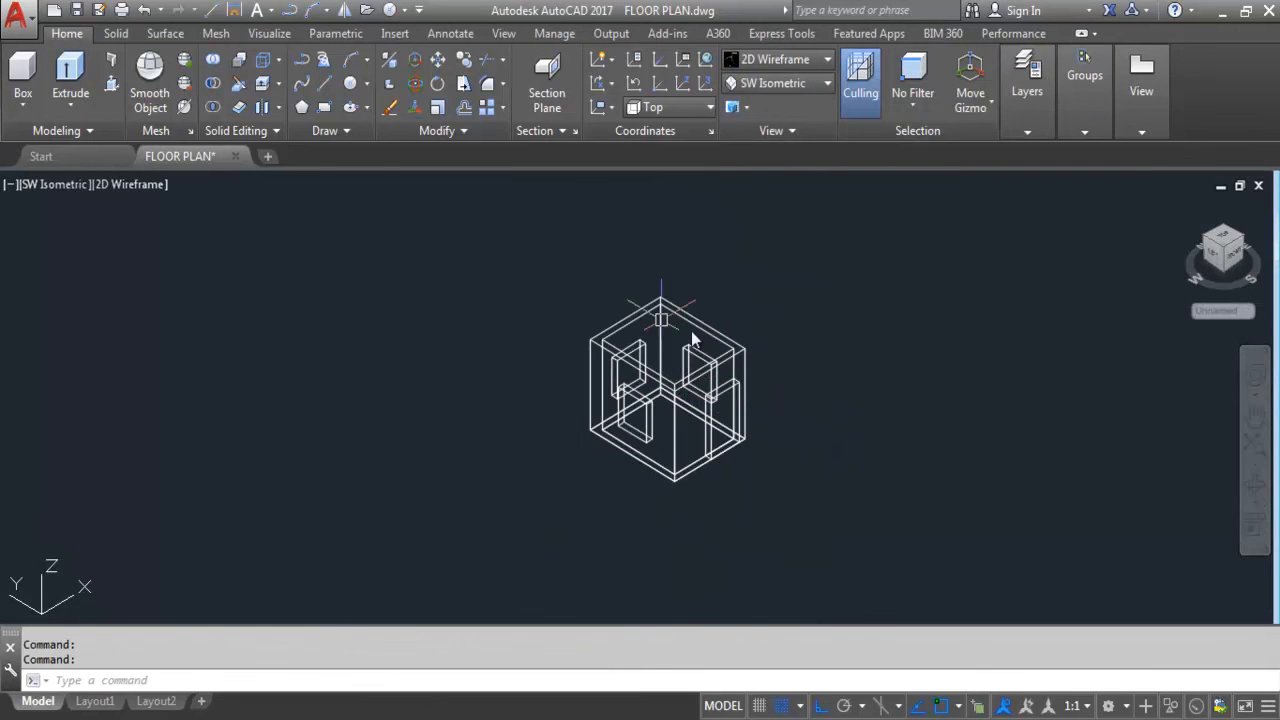
{"action": "scroll", "coordinate": [708, 353], "scroll_direction": "up", "scroll_amount": 2}
{"action": "type", "text": "SU"}
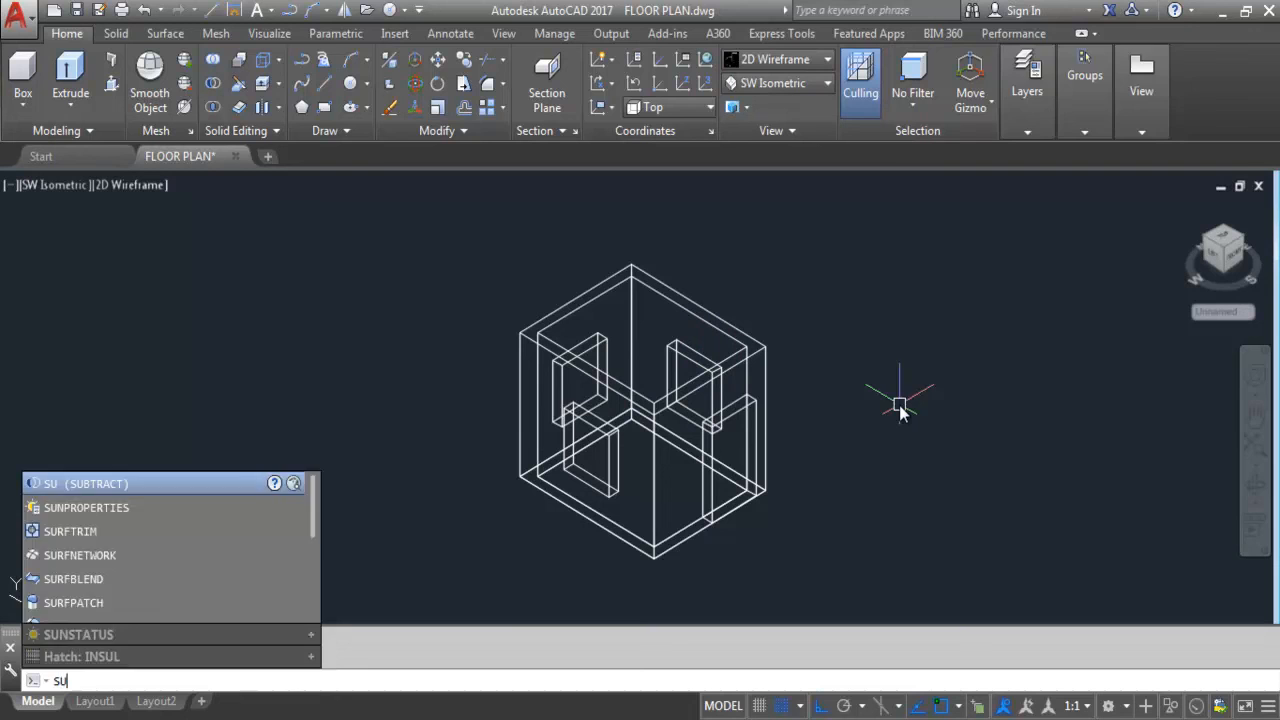
{"action": "key", "text": "Return"}
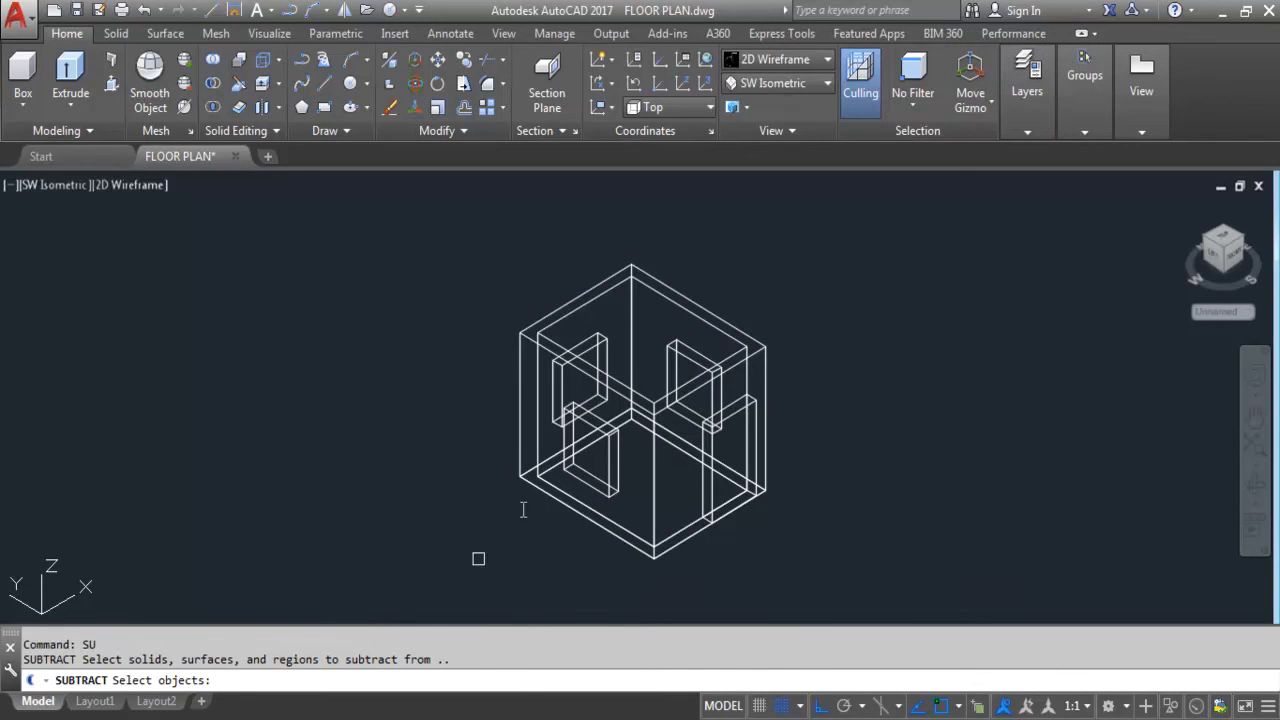
{"action": "left_click", "coordinate": [660, 406]}
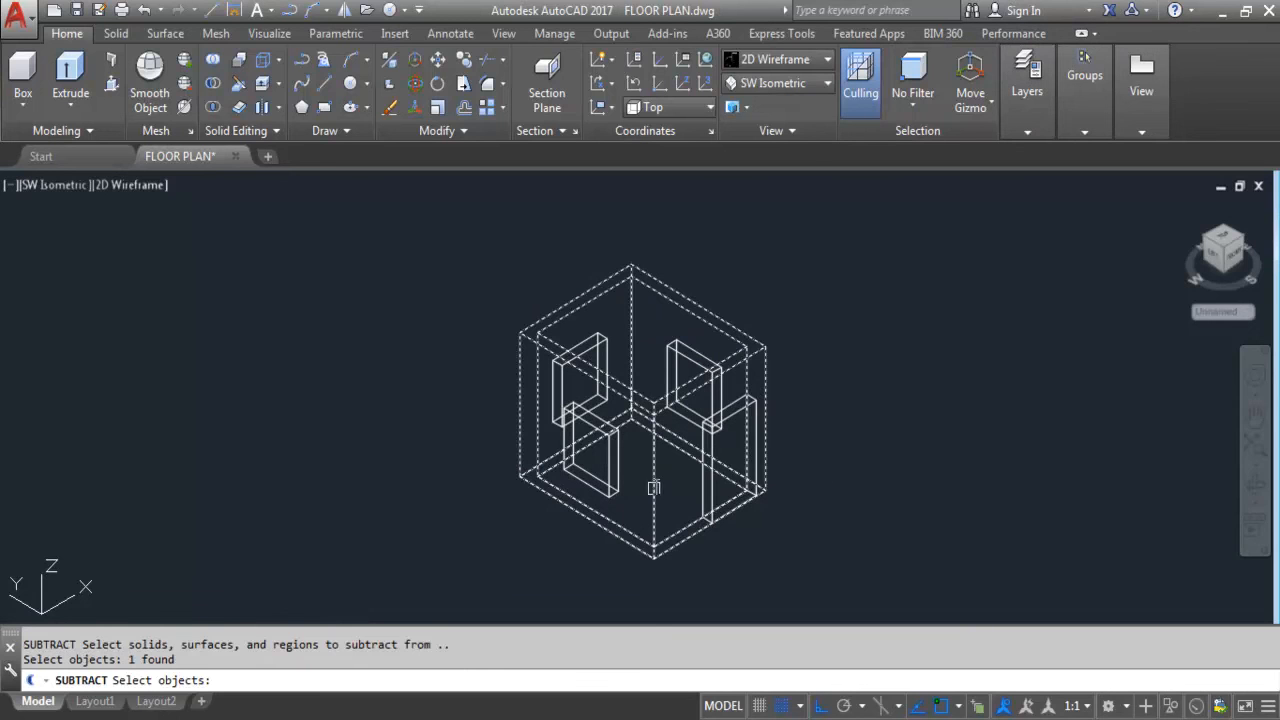
{"action": "key", "text": "Return"}
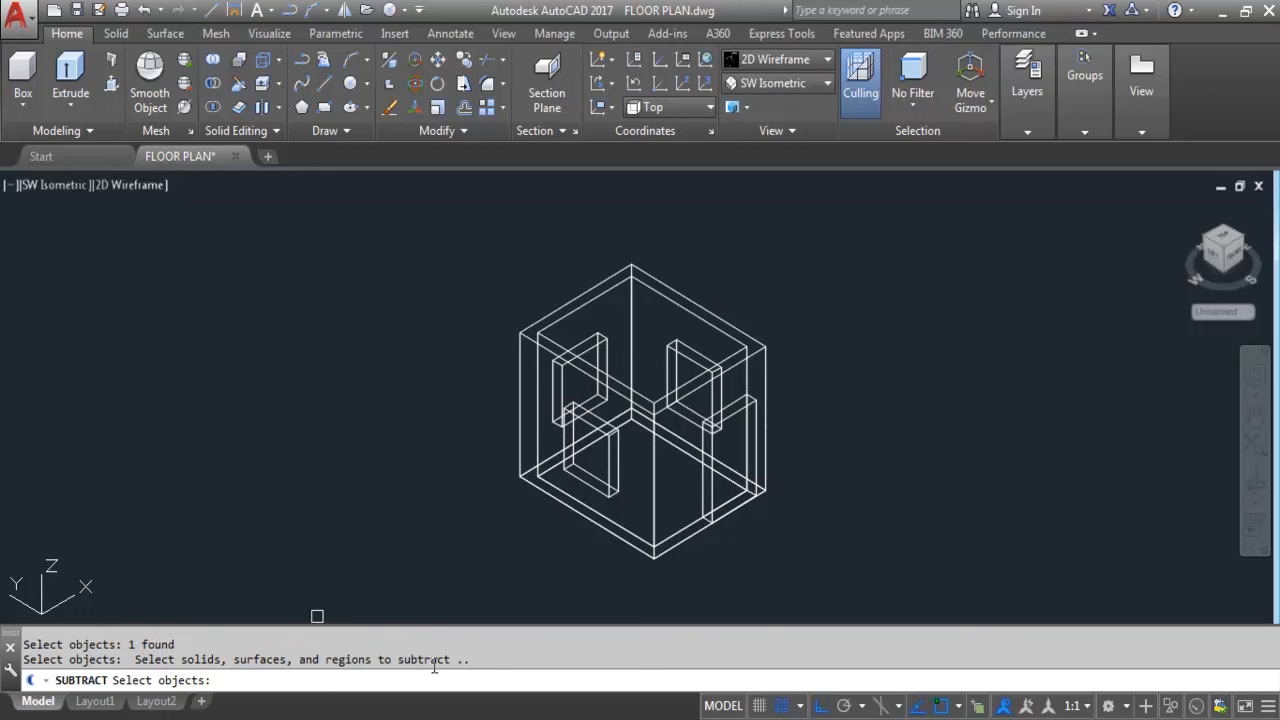
{"action": "left_click", "coordinate": [608, 463]}
{"action": "left_click", "coordinate": [597, 341]}
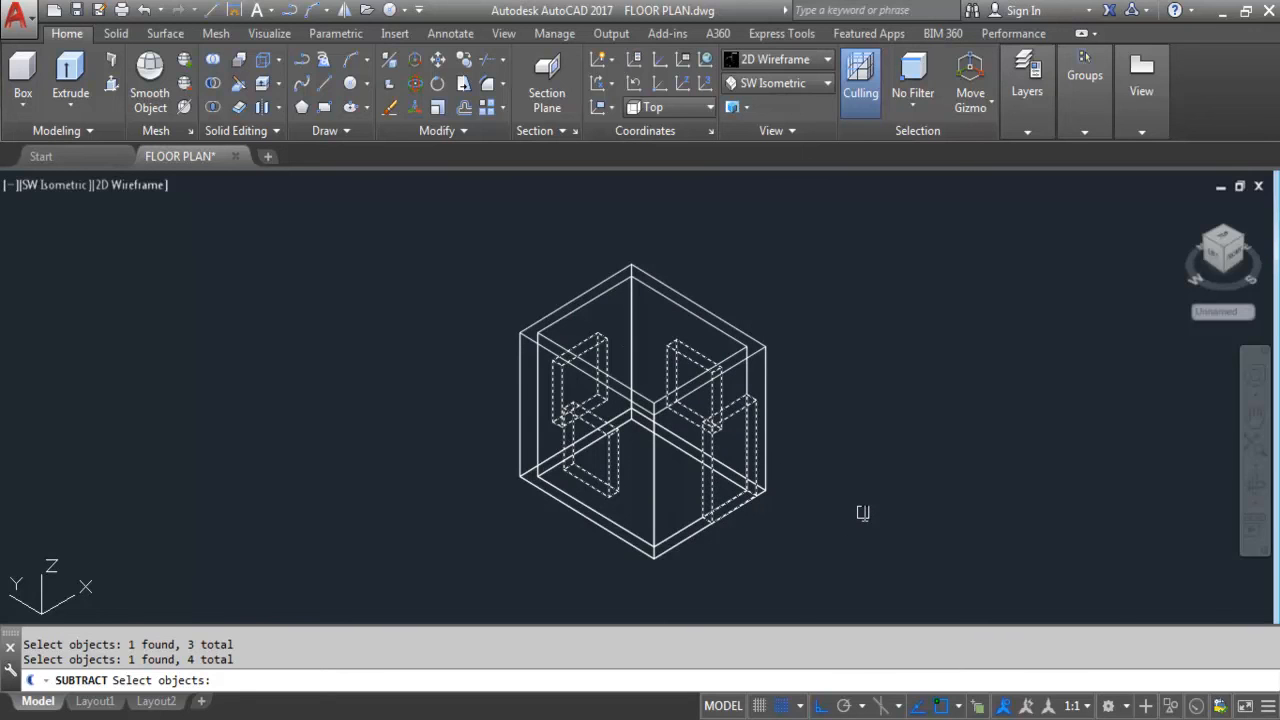
{"action": "key", "text": "Return"}
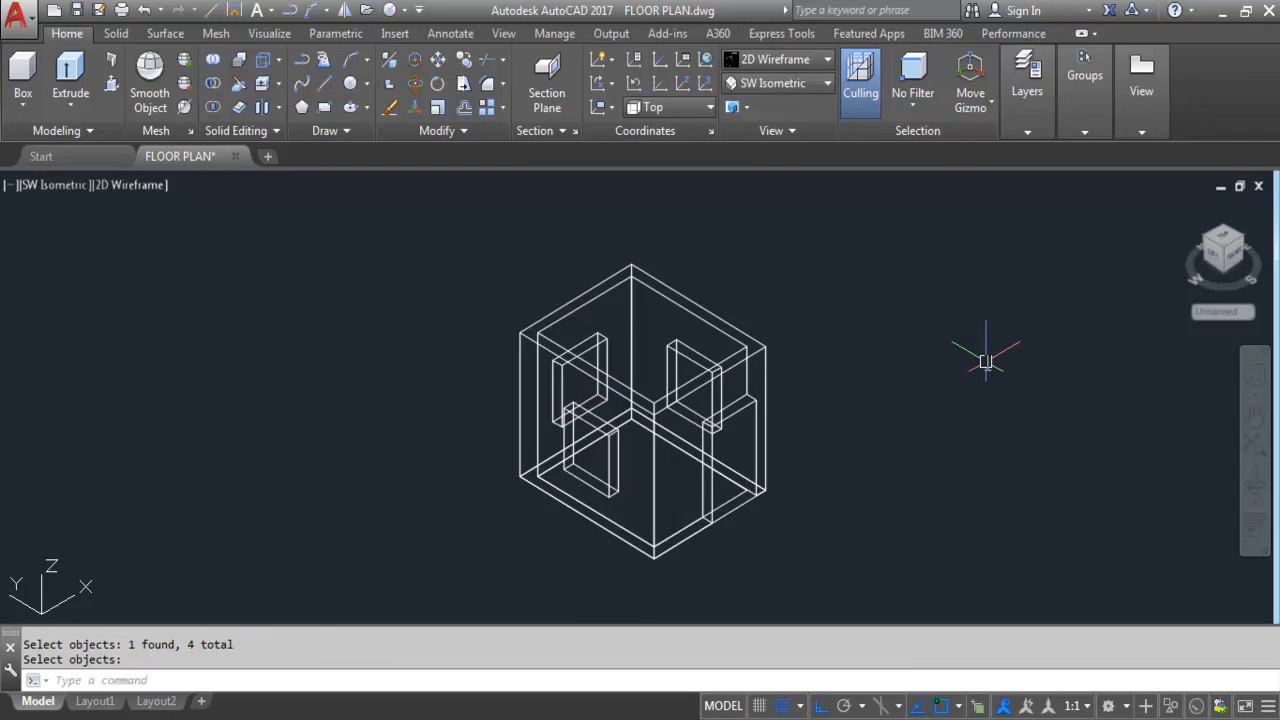
Step: Show the room in the Shaded visual style and orbit around it to examine the door and window openings
{"action": "left_click", "coordinate": [783, 60]}
{"action": "left_click", "coordinate": [924, 186]}
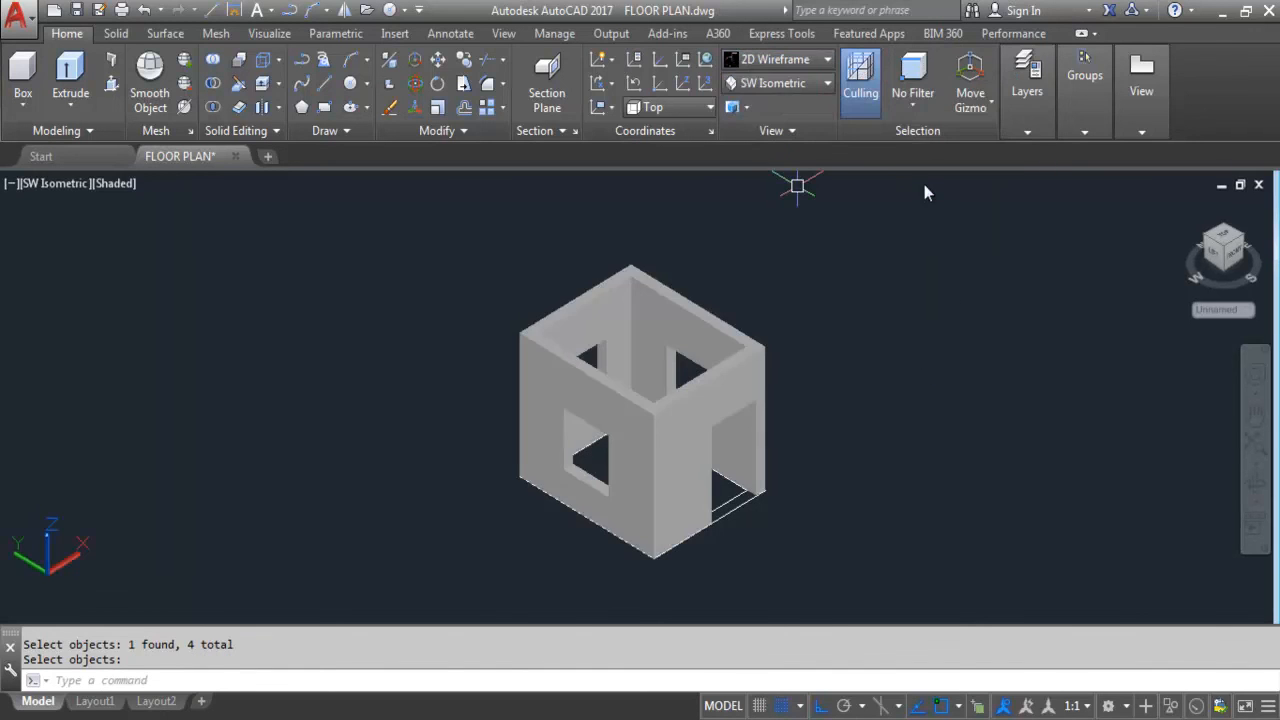
{"action": "key", "text": "Escape"}
{"action": "middle_click_drag", "start_coordinate": [680, 518], "coordinate": [708, 548], "text": "shift"}
{"action": "middle_click_drag", "start_coordinate": [753, 486], "coordinate": [765, 457], "text": "shift"}
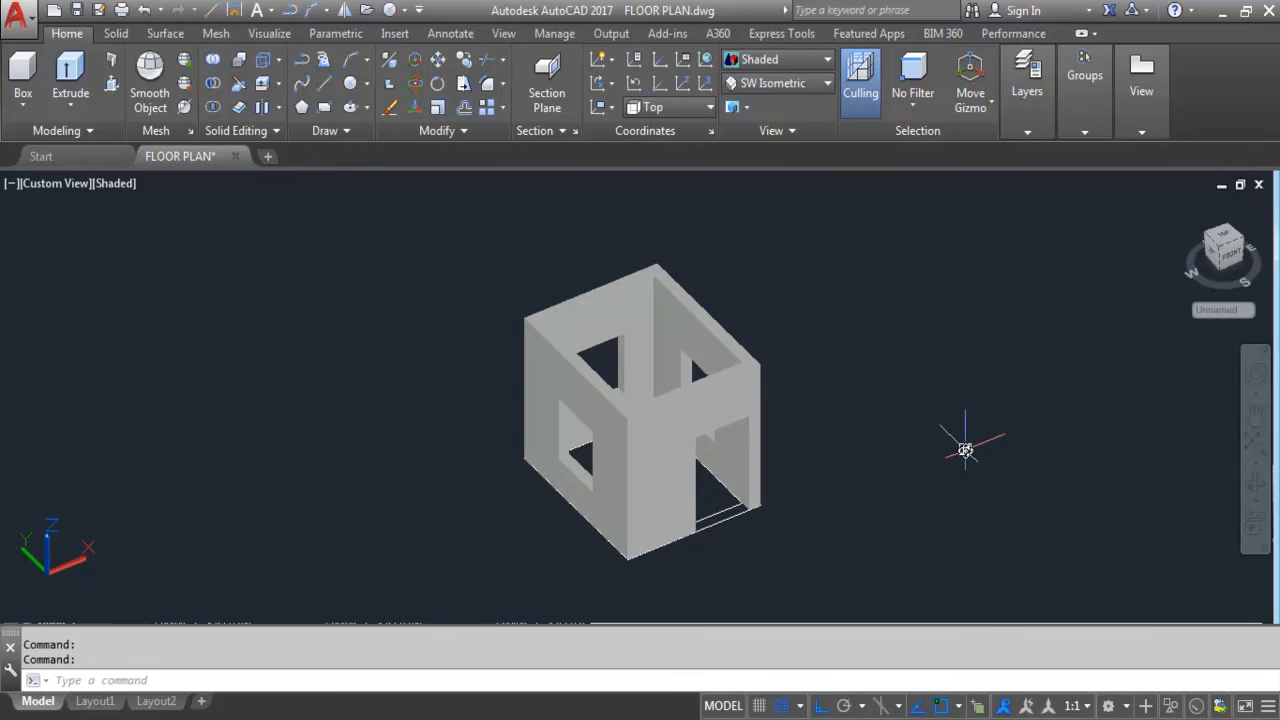
{"action": "middle_click_drag", "start_coordinate": [789, 549], "coordinate": [810, 532], "text": "shift"}
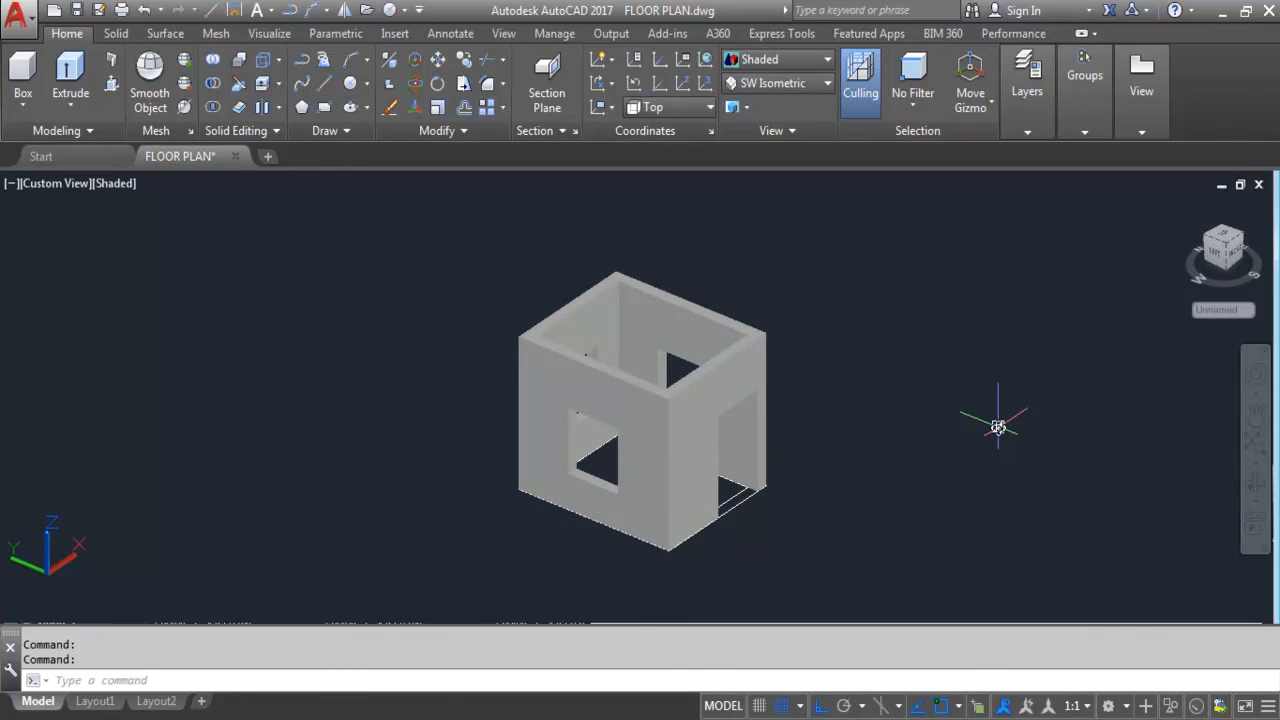